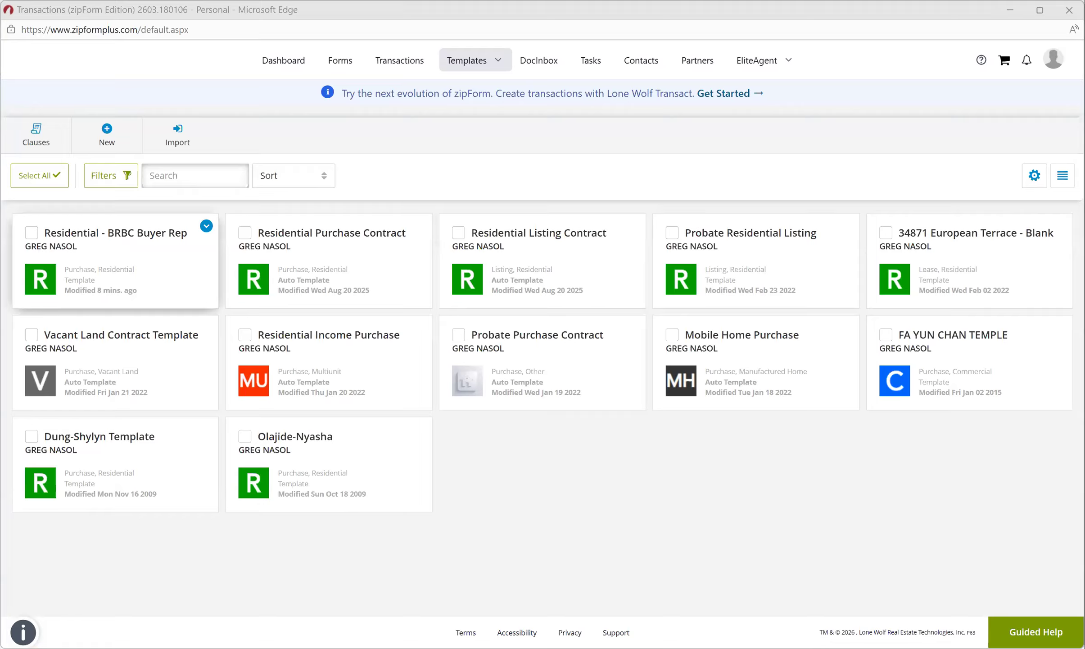
Start a new Purchase or Offer template from the Templates page.
left_click(106, 133)
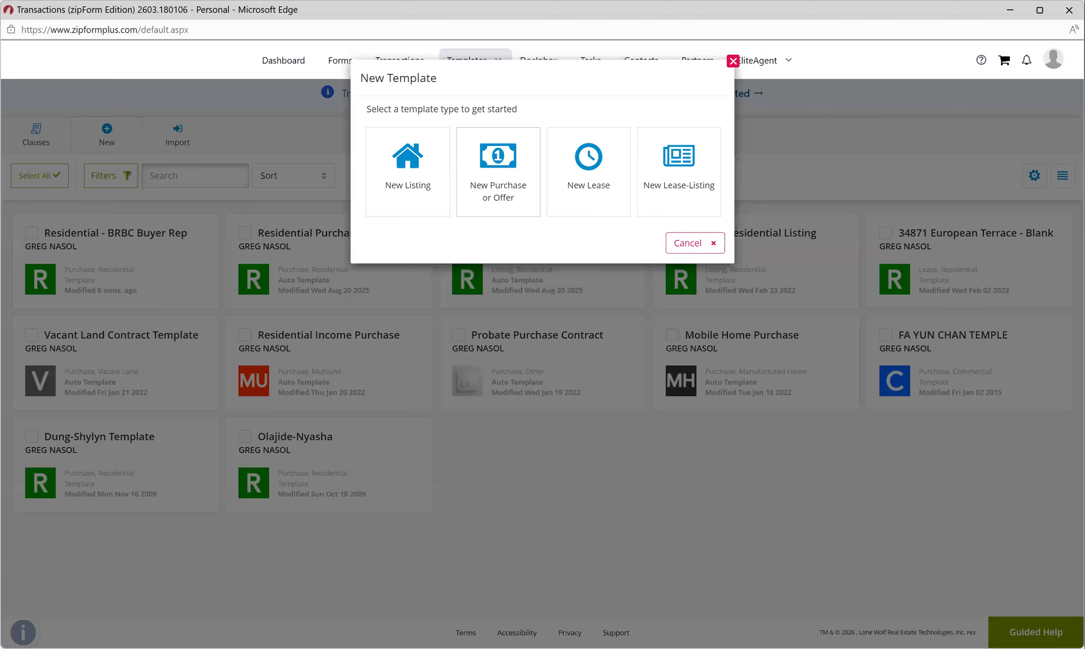
left_click(498, 172)
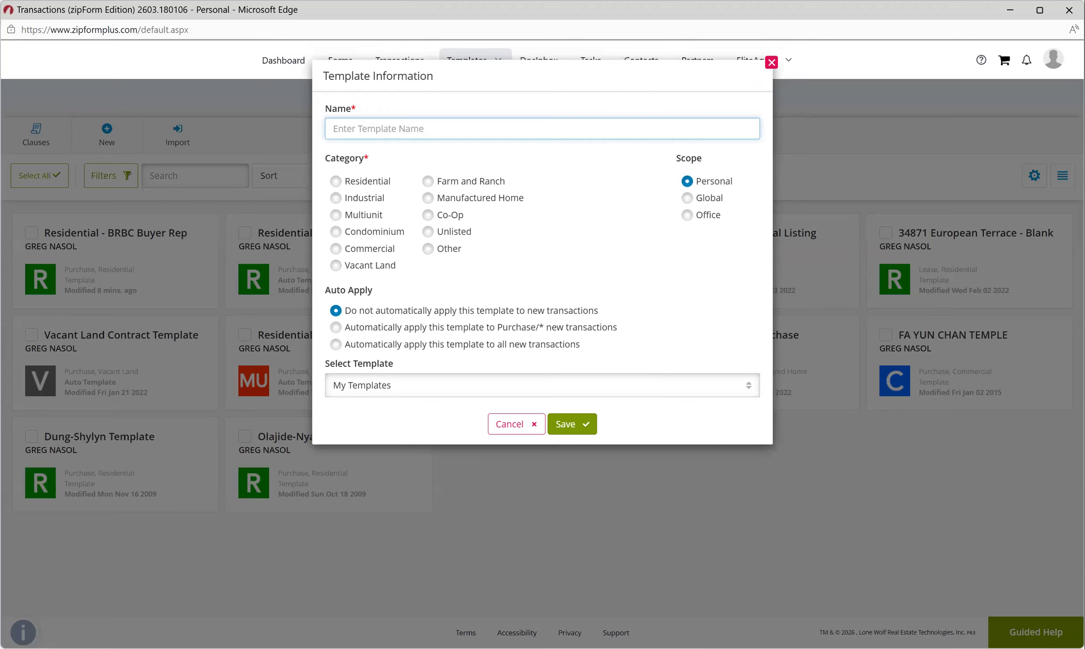
Select the Residential category, then cancel the new template without saving.
left_click(336, 181)
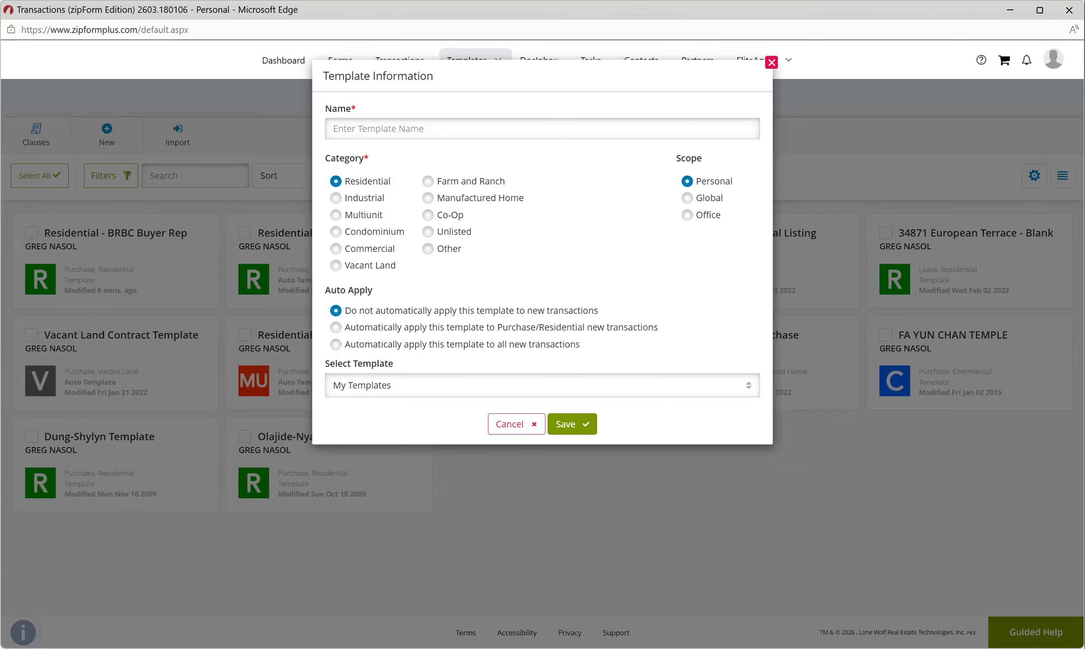
left_click(517, 424)
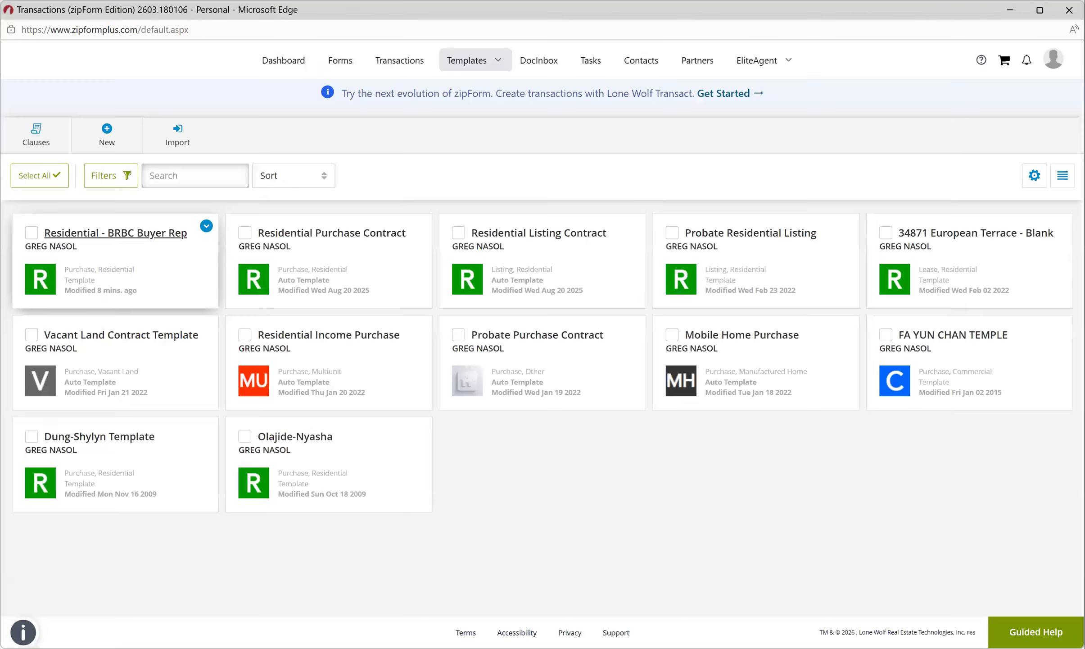
Open the Residential - BRBC Buyer Rep template and its .Cover Sheet form.
left_click(116, 232)
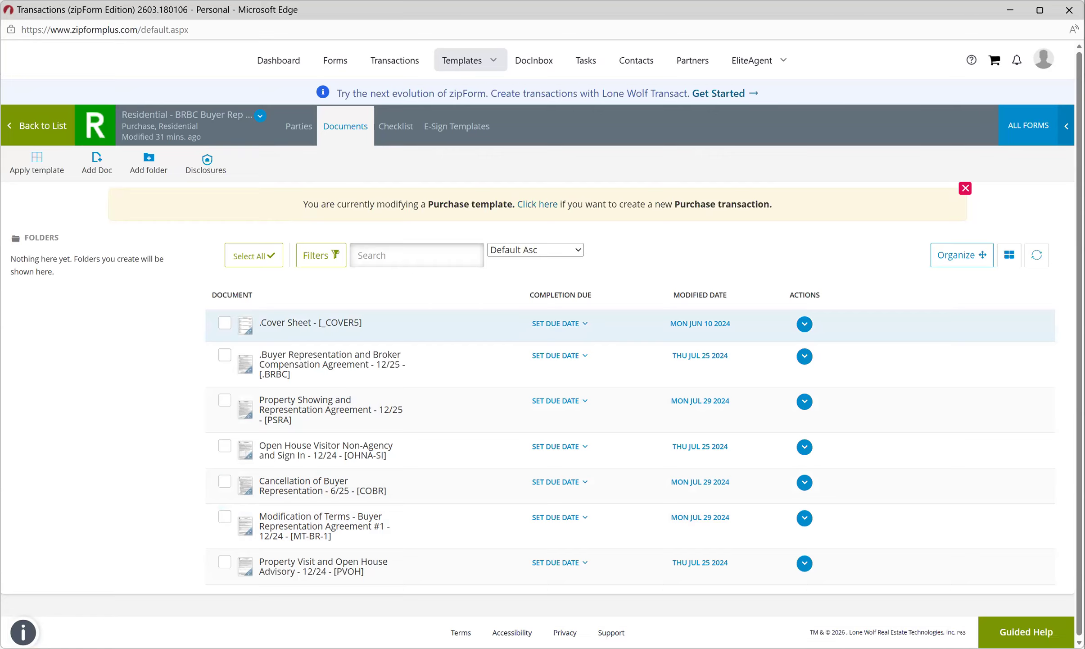
left_click(310, 323)
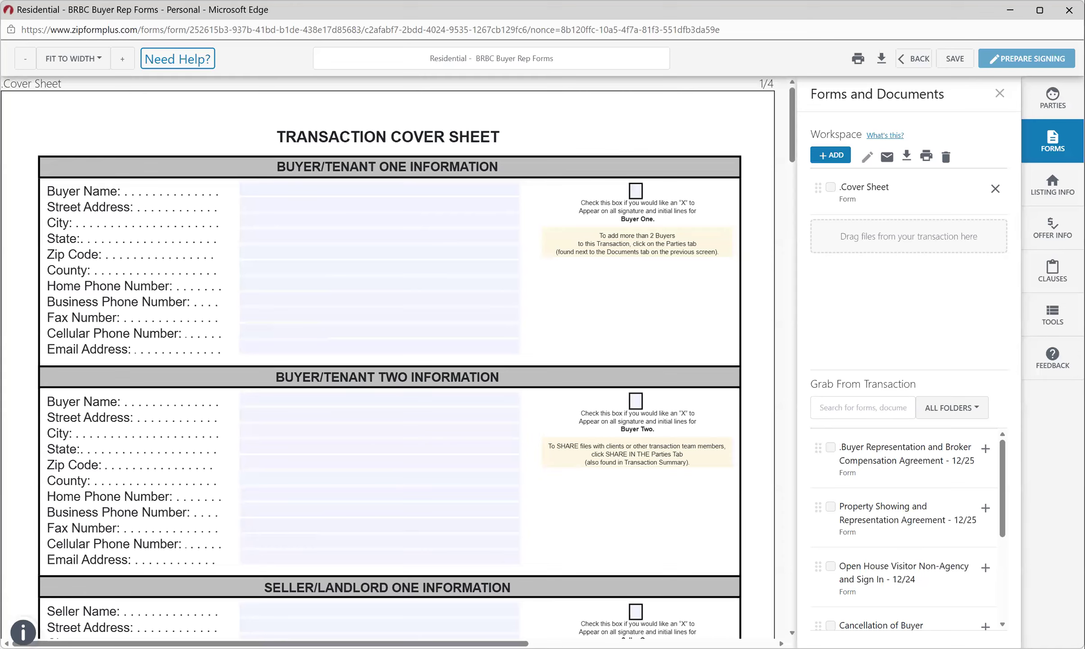
Check the signature-line X boxes for Buyer One, Buyer Two, Seller One and Seller Two.
left_click(636, 191)
left_click(636, 401)
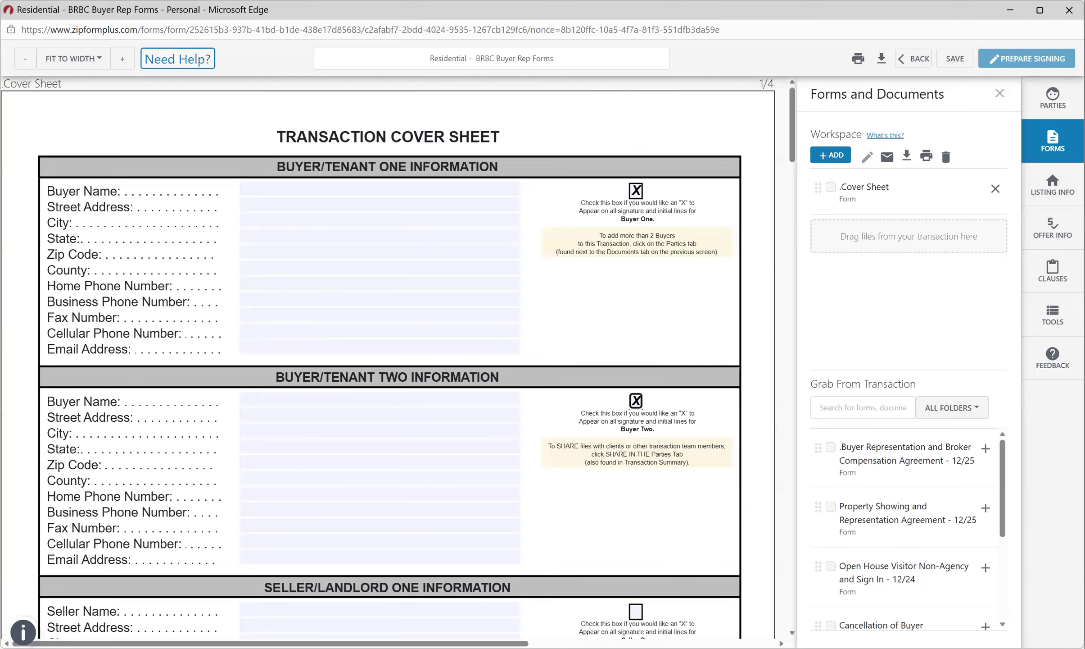
scroll(398, 356, "down", 7)
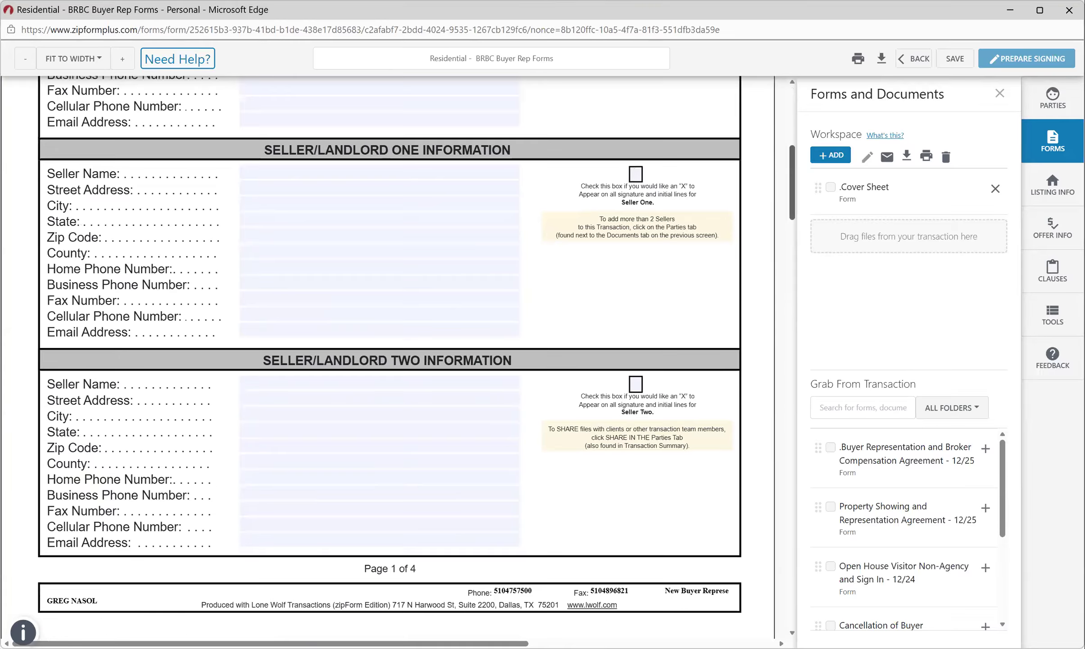
scroll(398, 355, "down", 1)
left_click(634, 156)
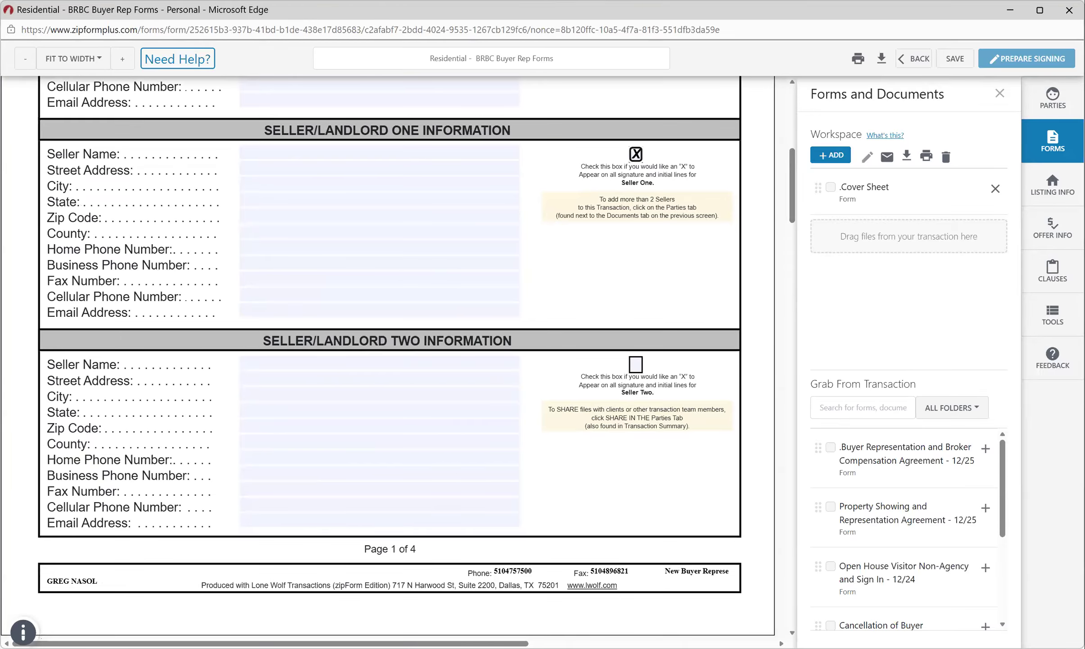
left_click(636, 363)
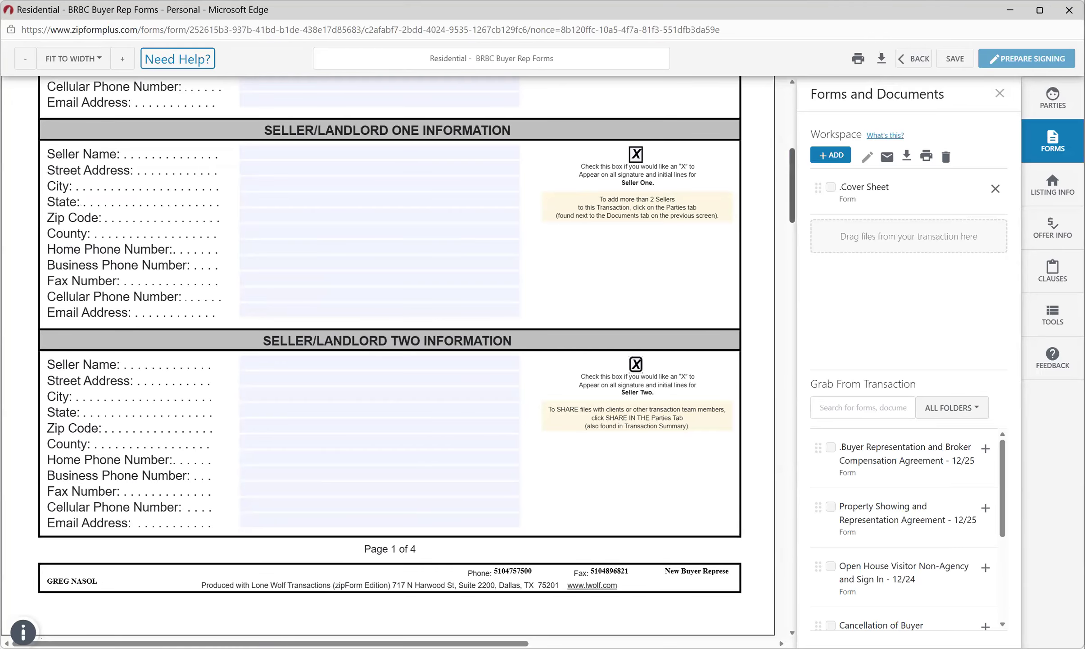
scroll(792, 185, "down", 3)
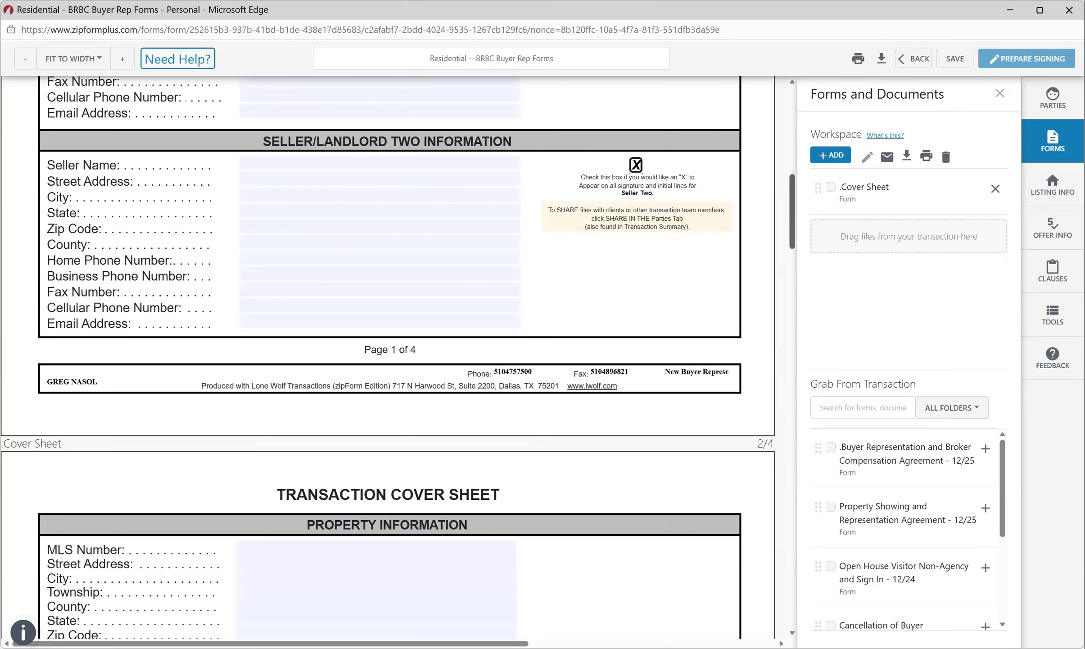
scroll(792, 211, "down", 8)
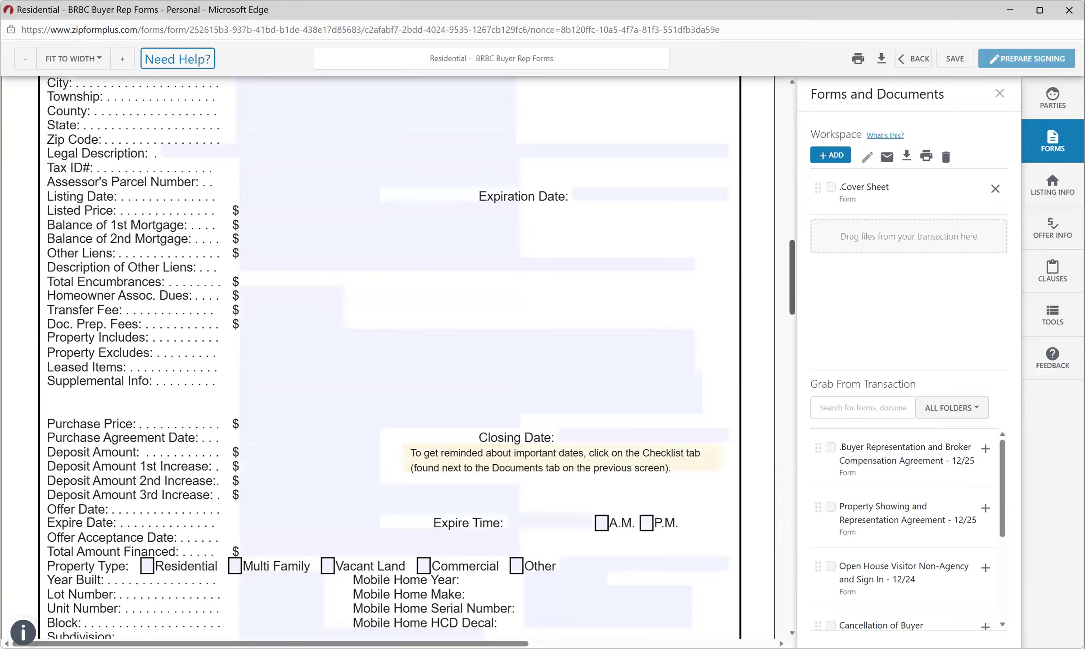
left_click_drag(792, 277, 792, 391)
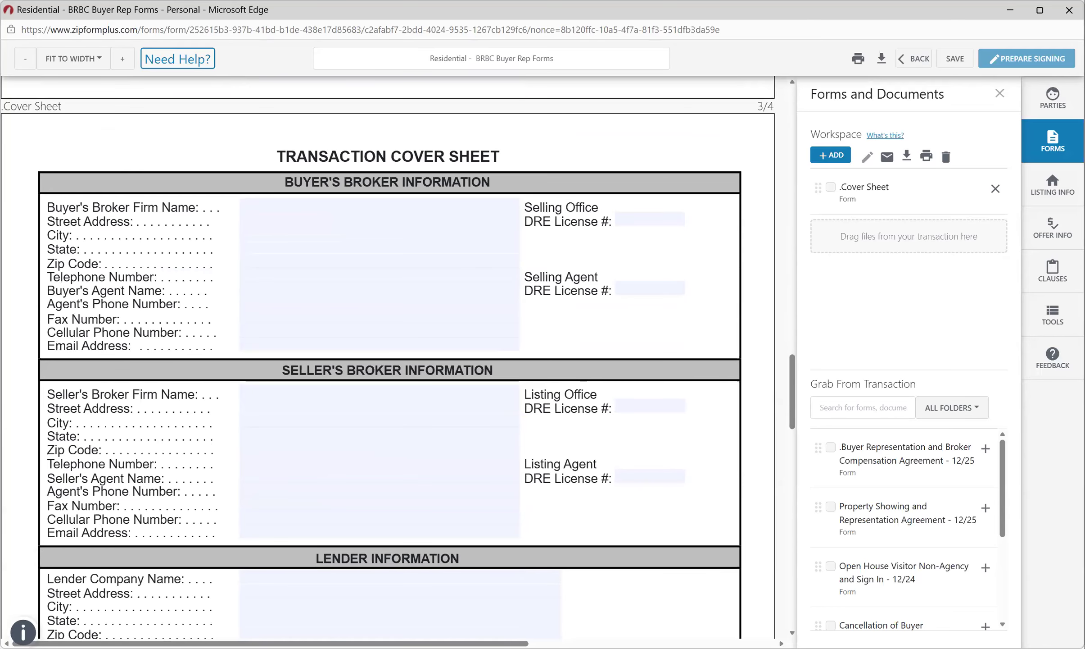
Fill the Buyer's Broker firm as Intero Real Estate Services, with its saved street address and city.
left_click(380, 205)
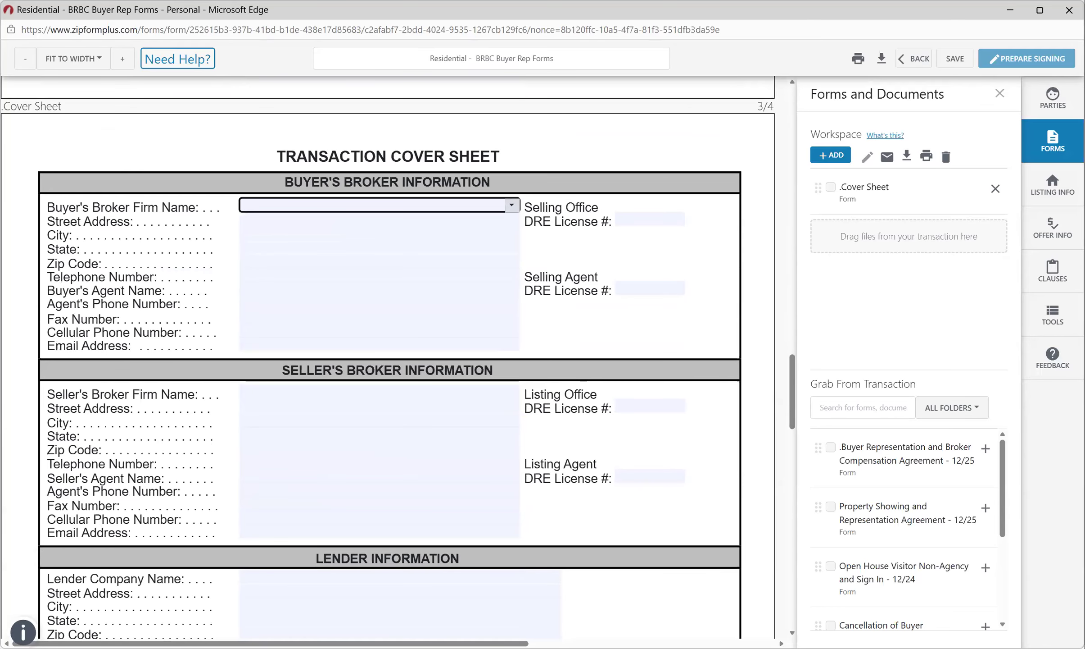
left_click(512, 205)
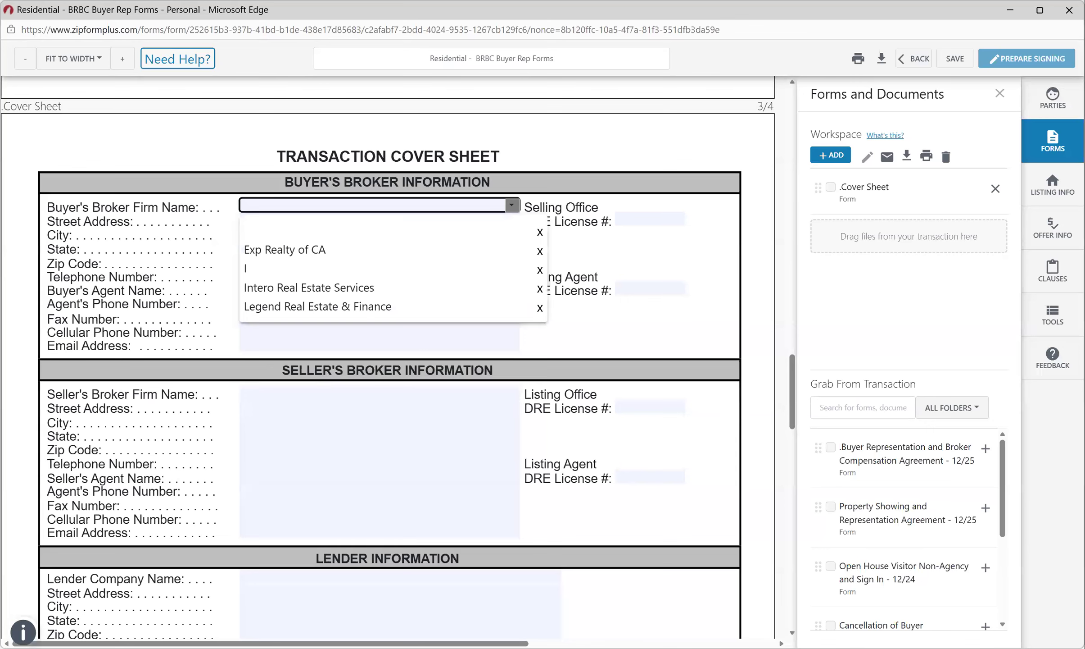
left_click(309, 287)
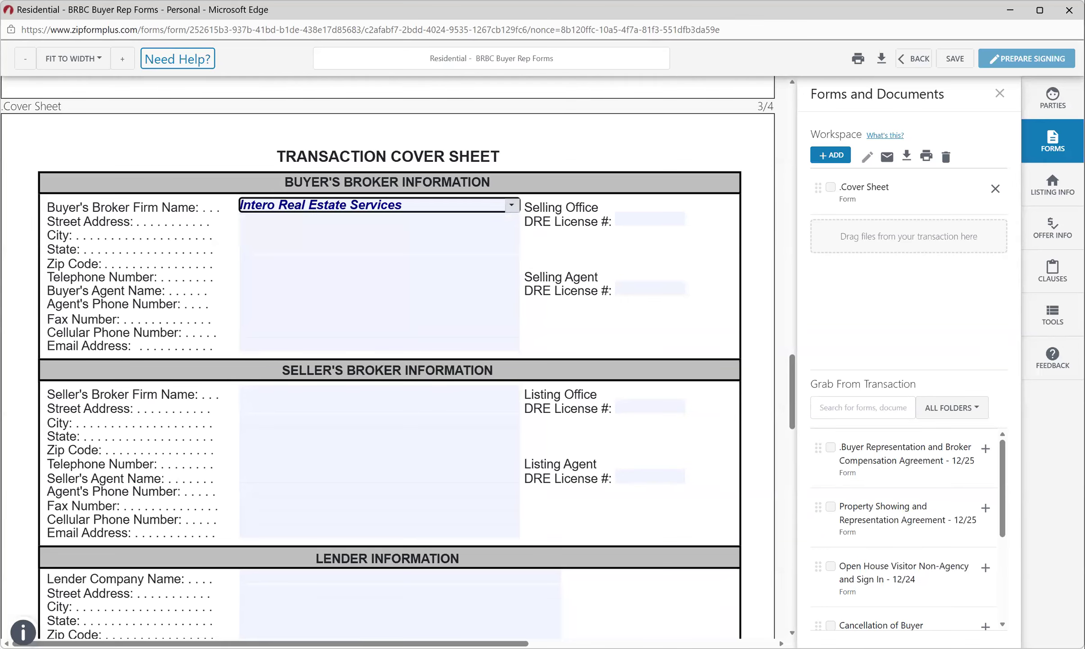
left_click(512, 219)
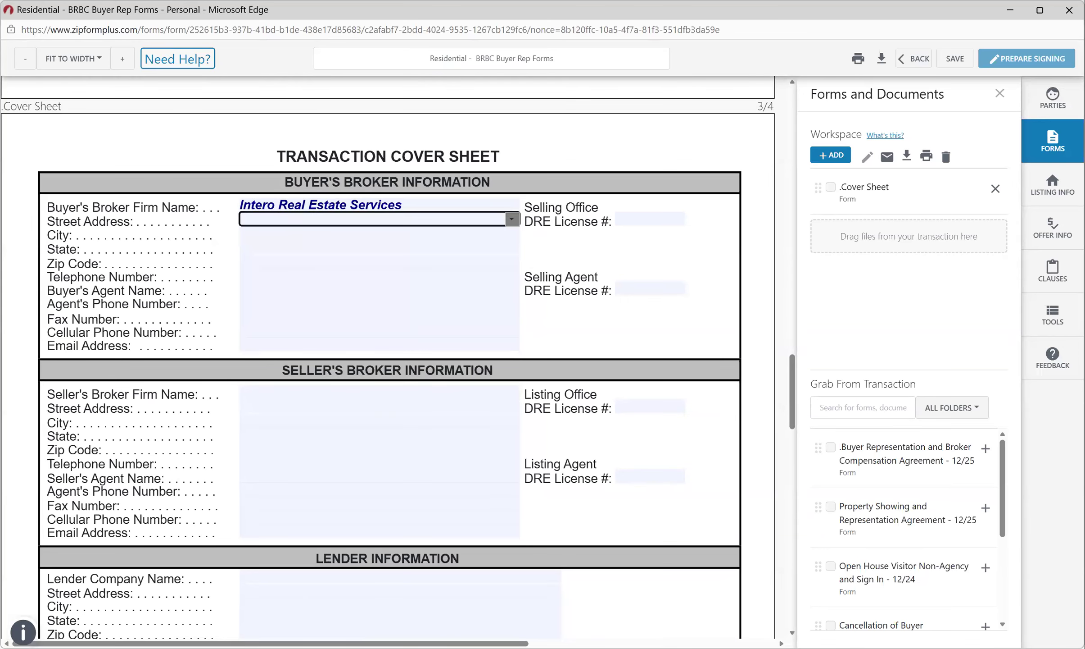
left_click(512, 219)
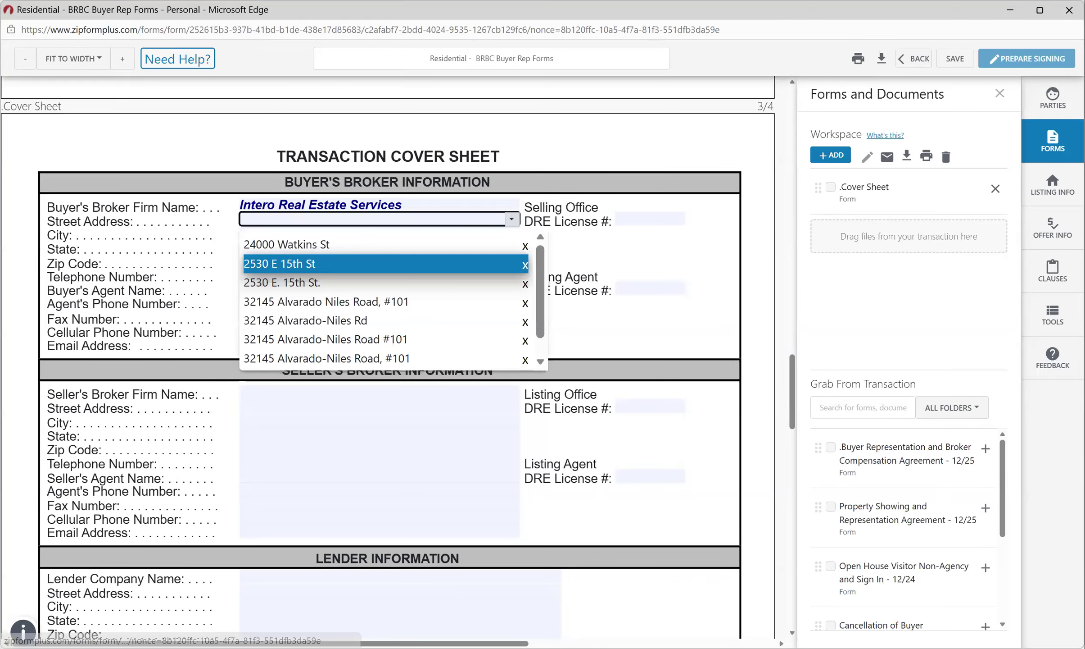
left_click(326, 301)
left_click(512, 232)
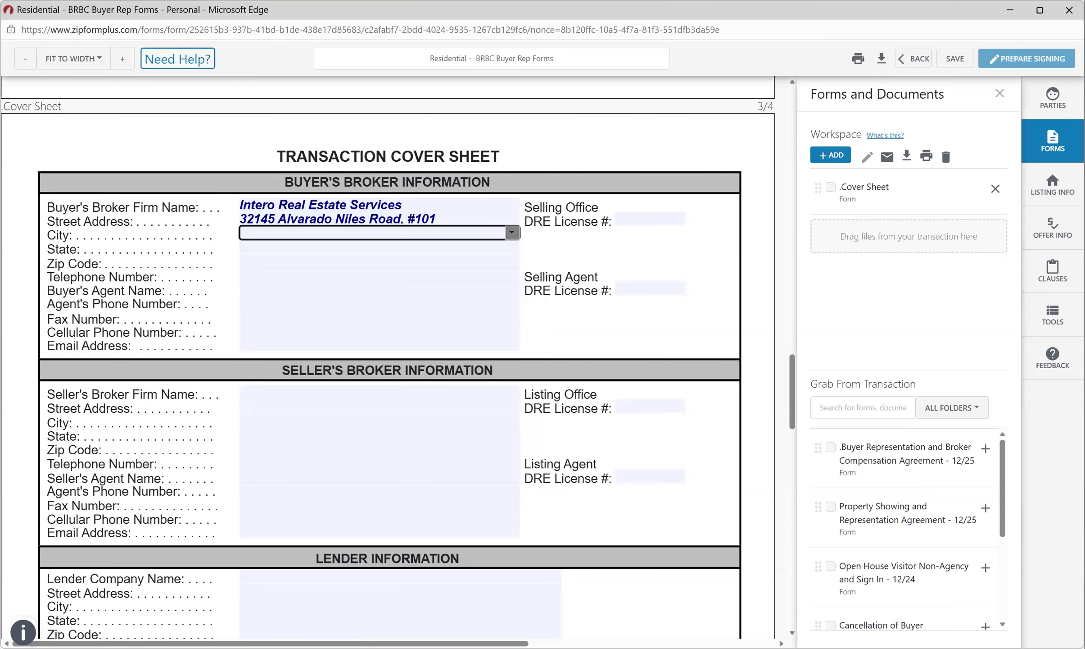
left_click(512, 233)
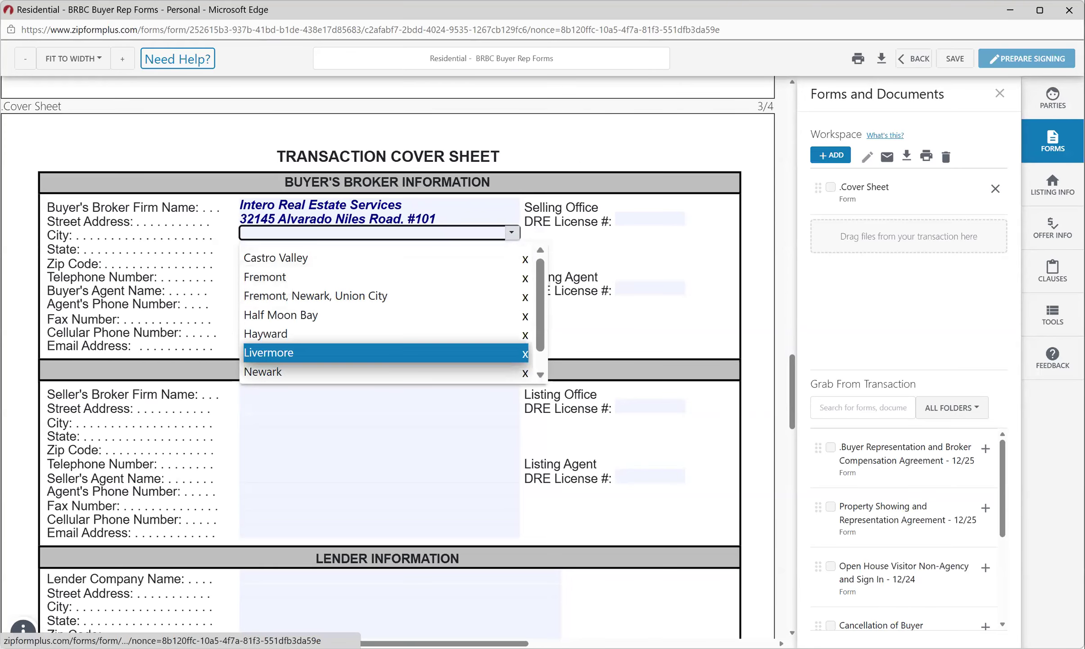
scroll(289, 353, "down", 1)
left_click(288, 371)
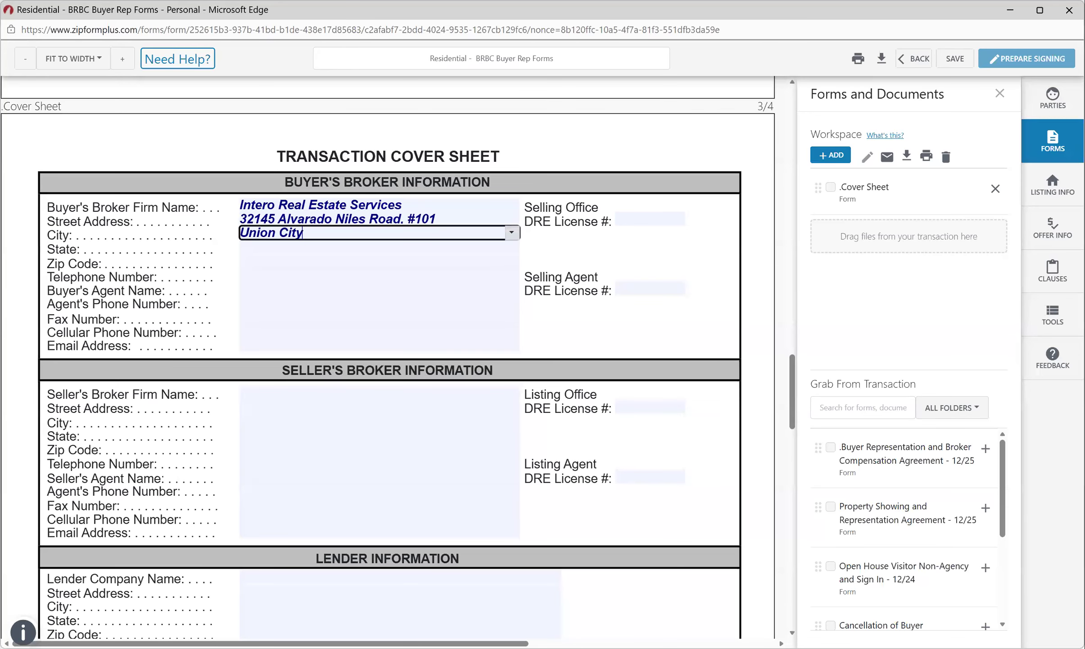
Set the broker's state to CA, enter the zip code, and fill both DRE licence numbers.
key("Tab")
key("Down")
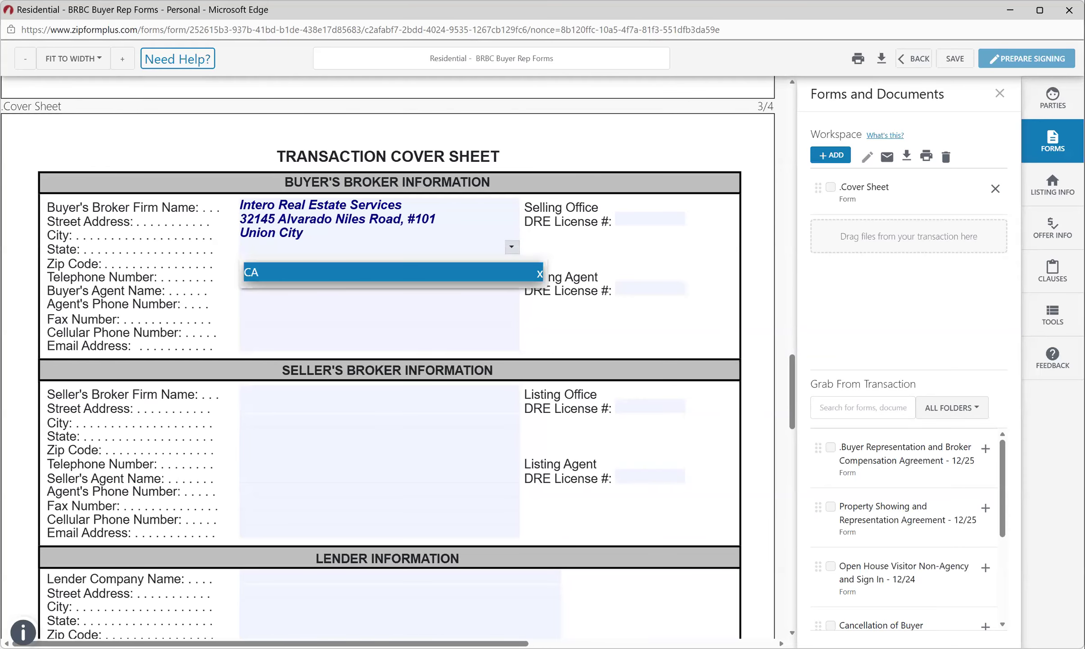
key("Return")
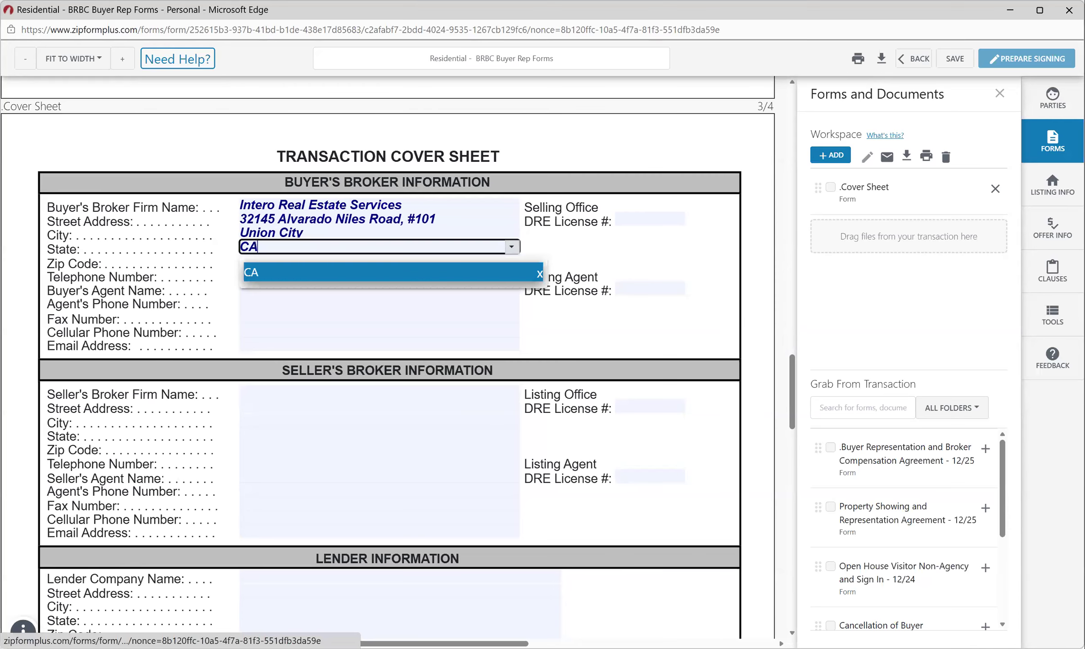
key("Tab")
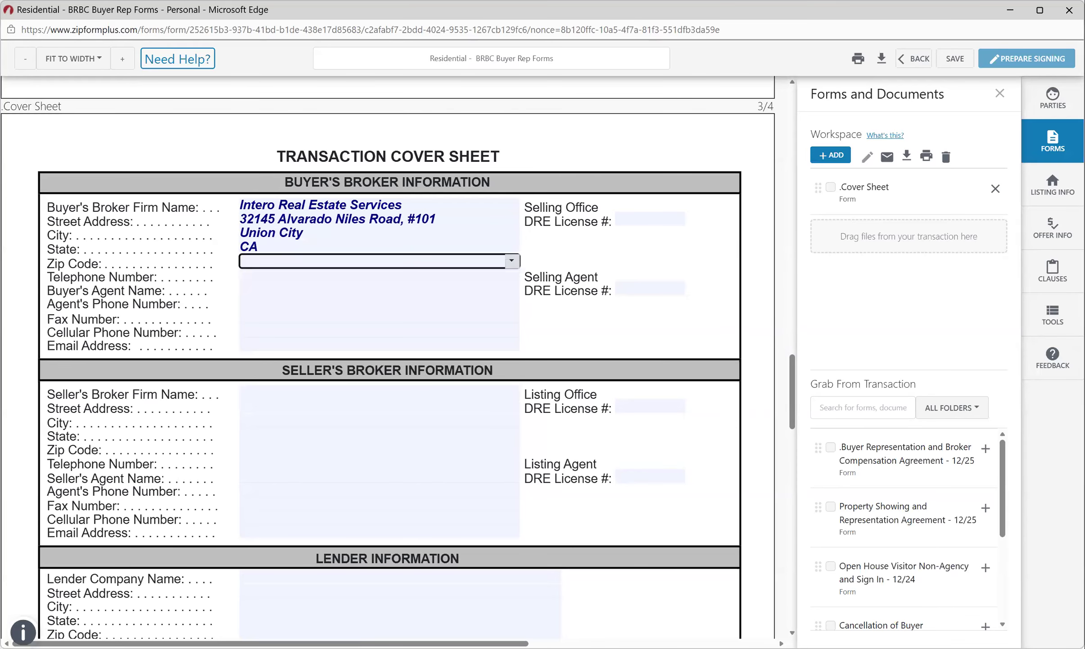
type("94587")
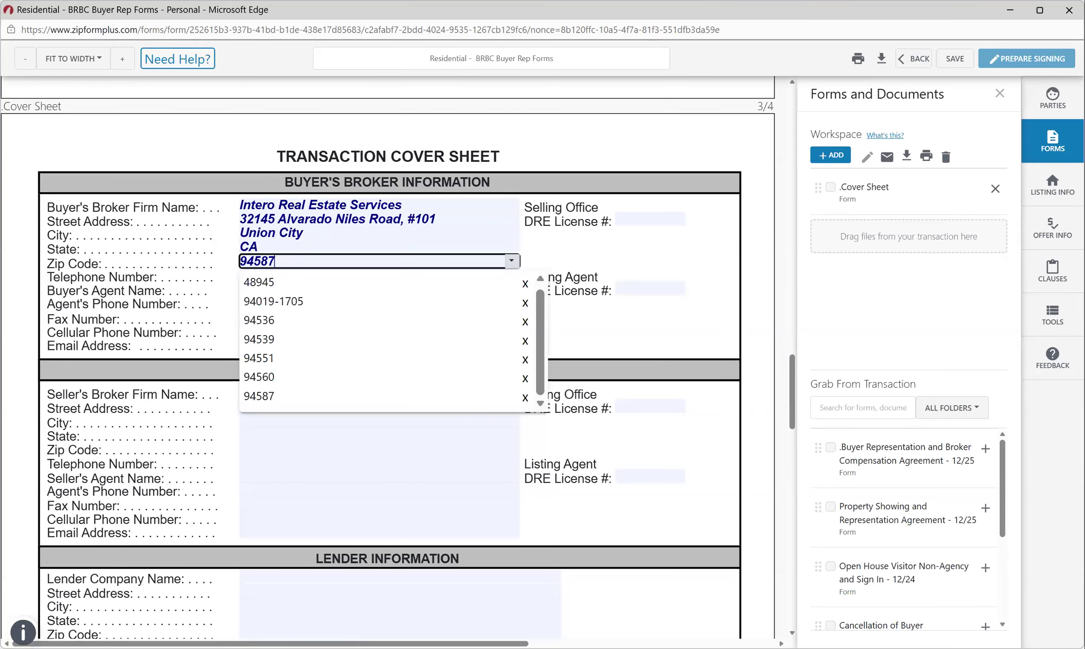
key("Tab")
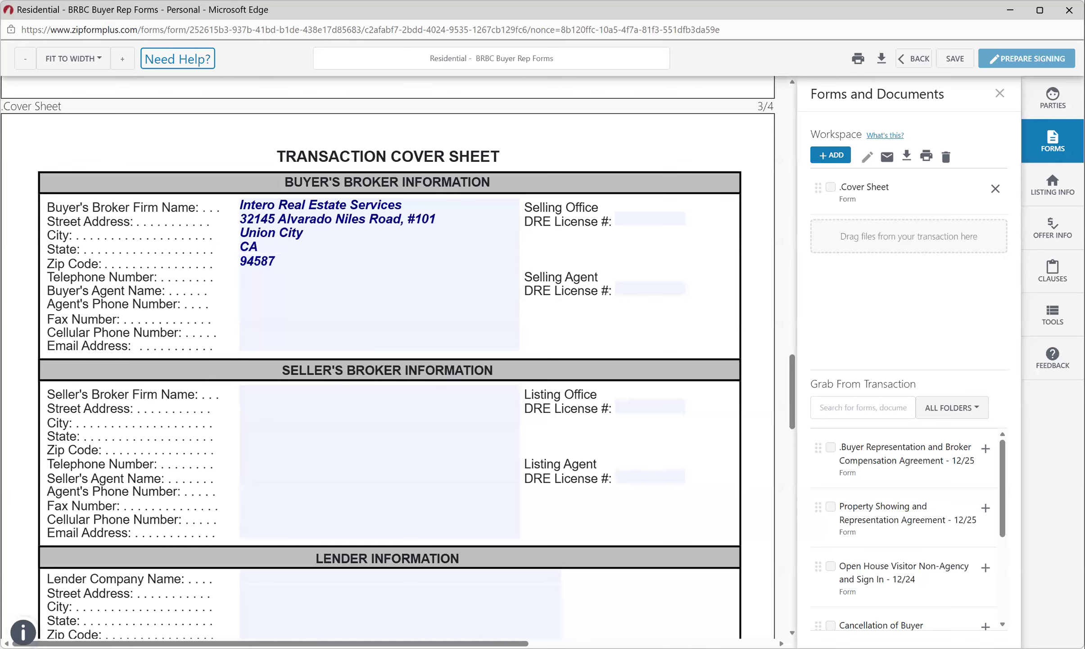
type("015222")
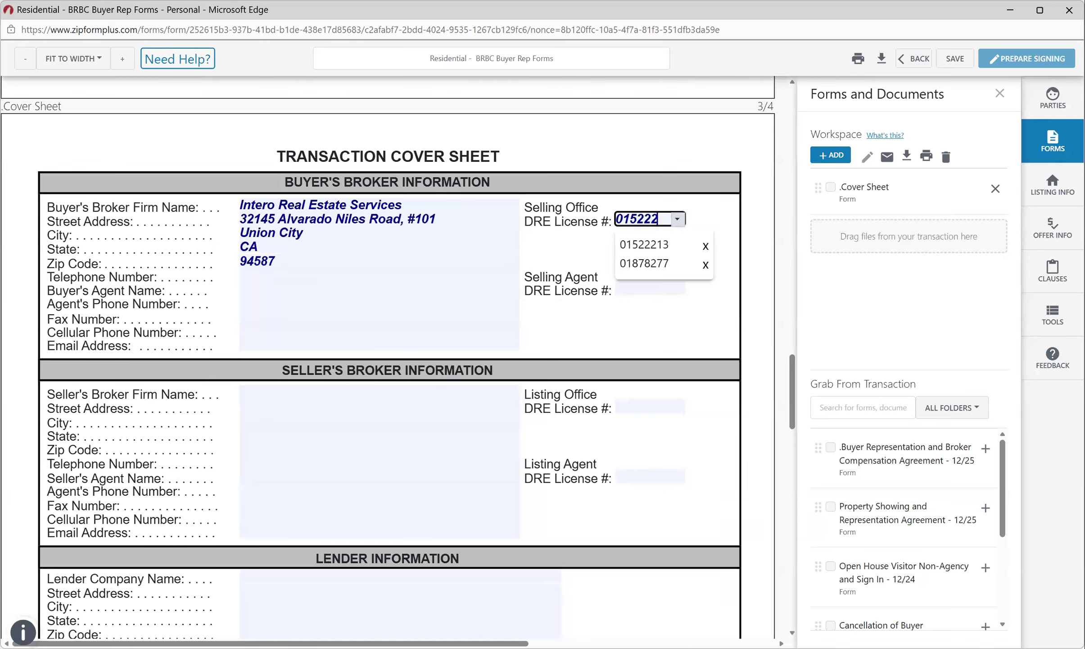
type("2")
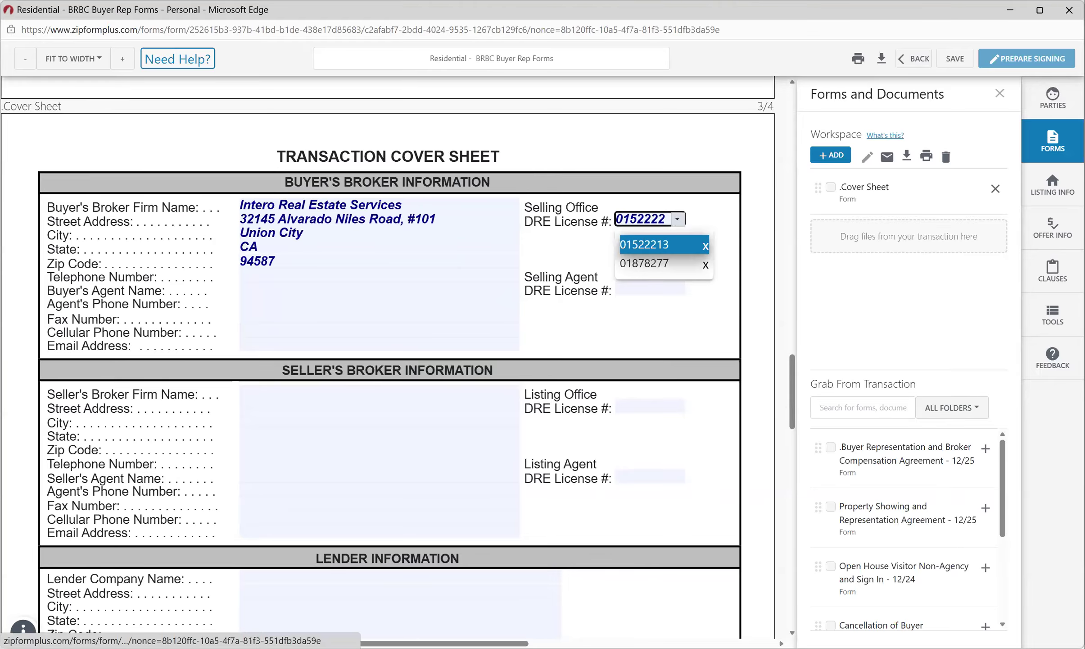
left_click(644, 245)
type("0")
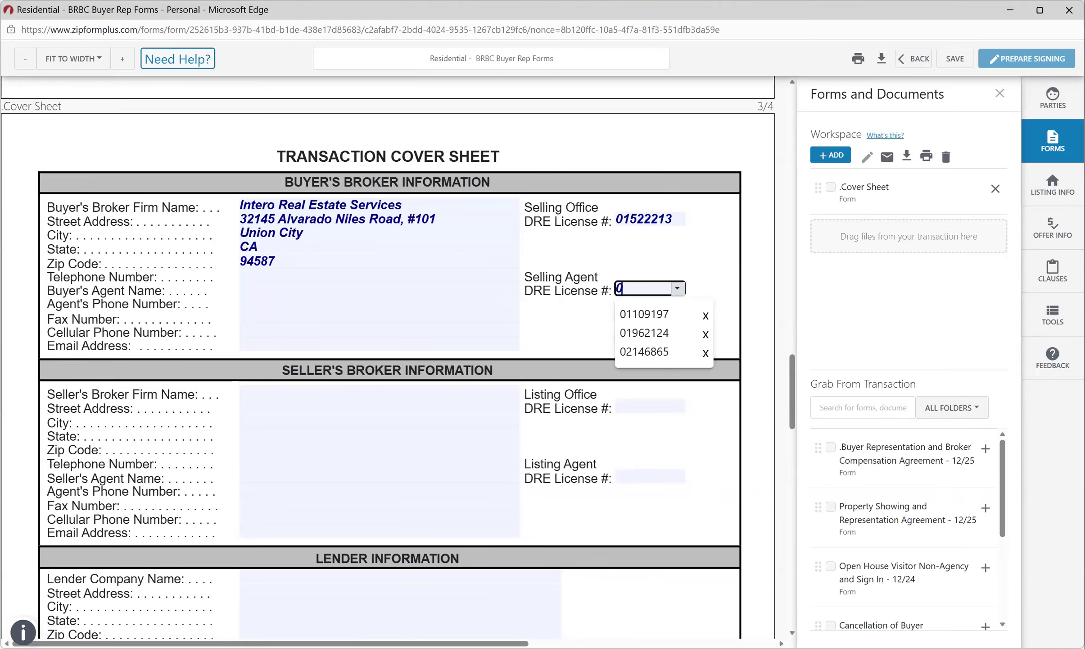
type("110")
key("Tab")
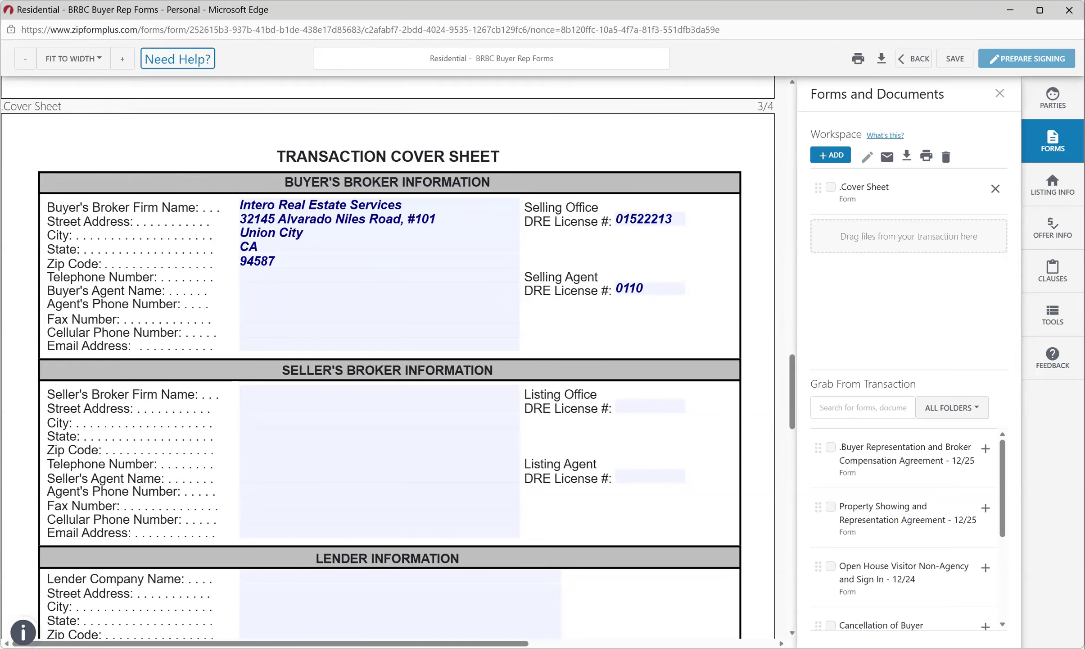
Enter the broker's telephone, the saved agent name and agent phone, and the fax number.
left_click(342, 275)
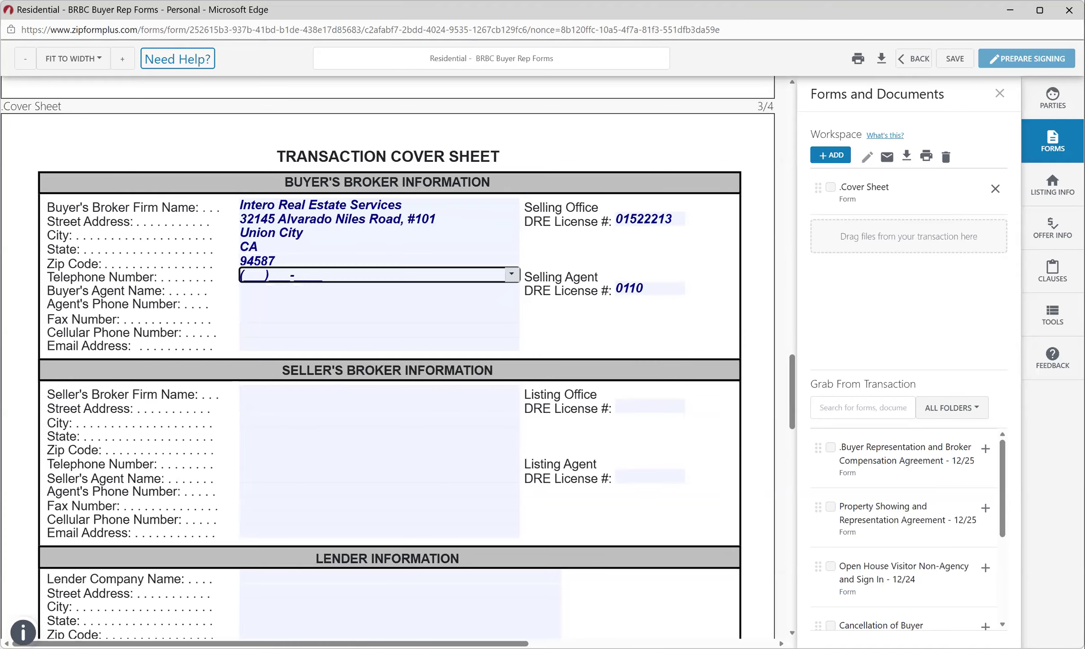
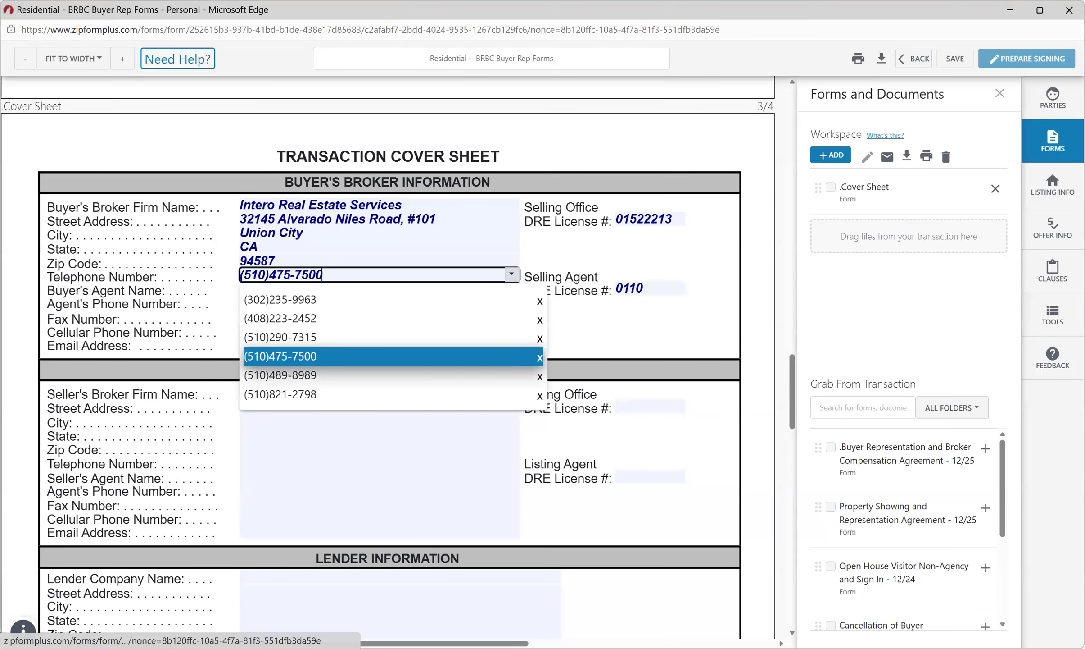
key("Tab")
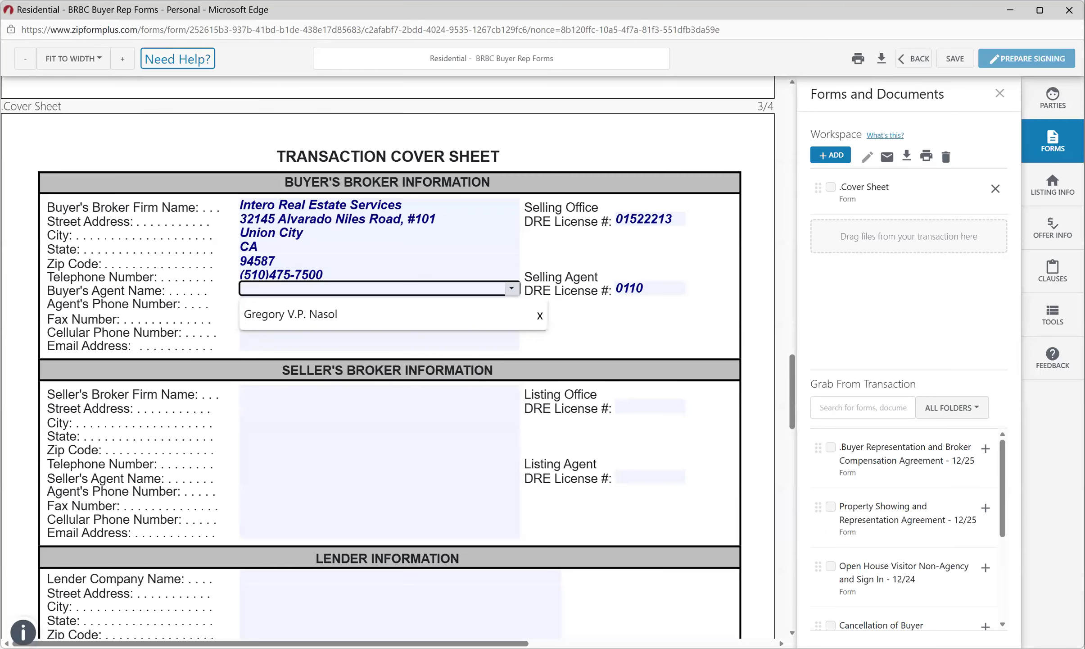
left_click(290, 315)
left_click(373, 303)
left_click(281, 422)
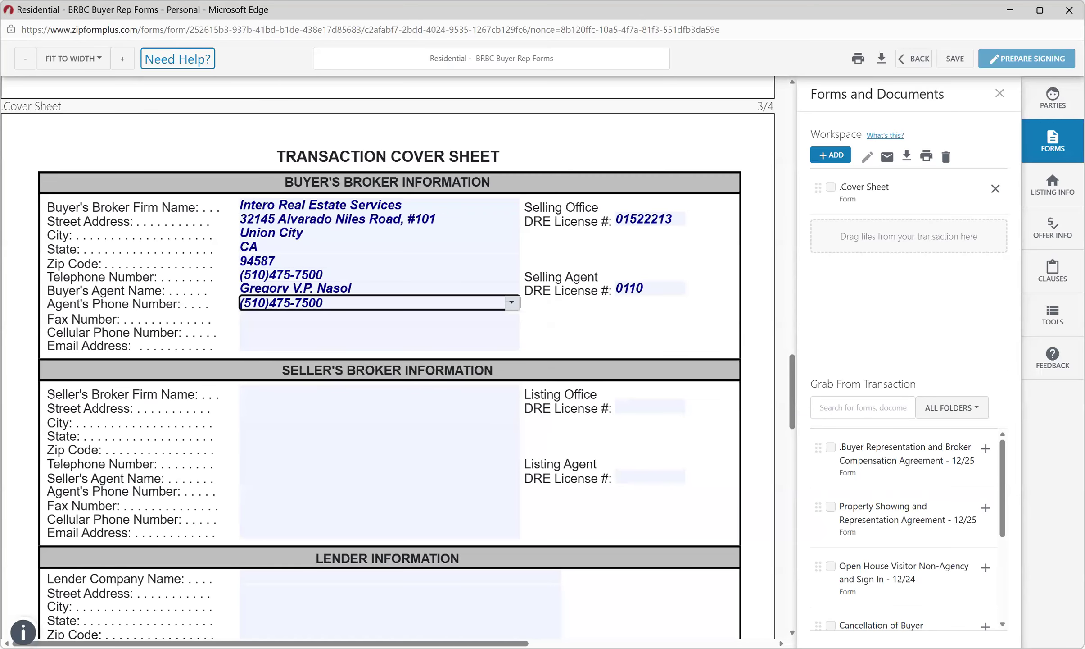
key("Tab")
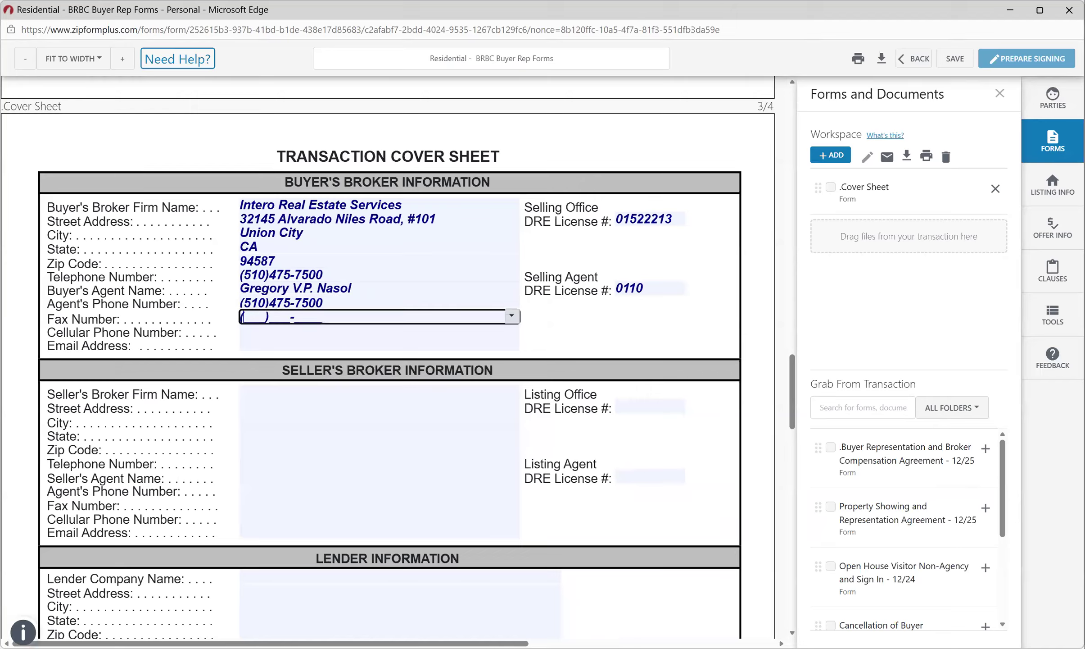
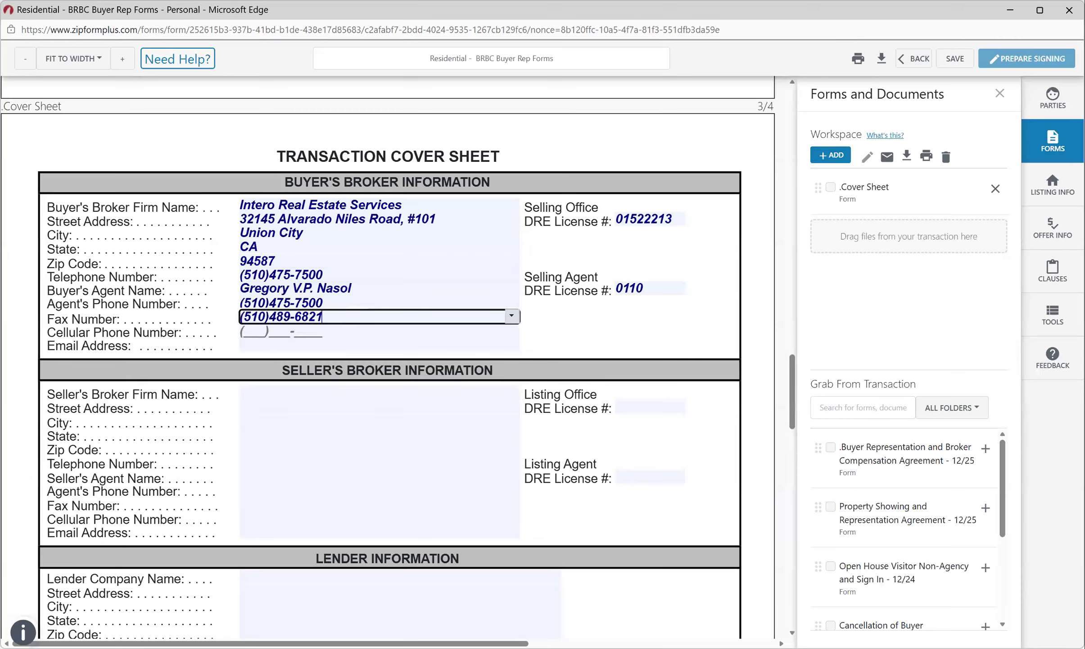
Fill the cellular phone and the agent's email address from saved entries.
left_click(282, 331)
left_click(280, 394)
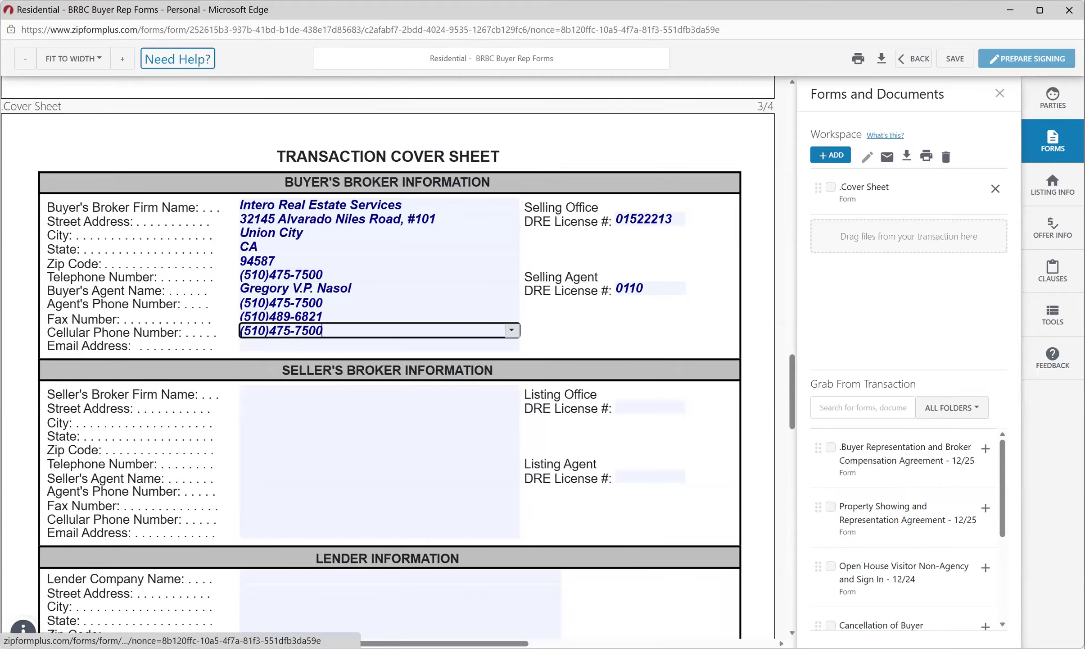
left_click(281, 345)
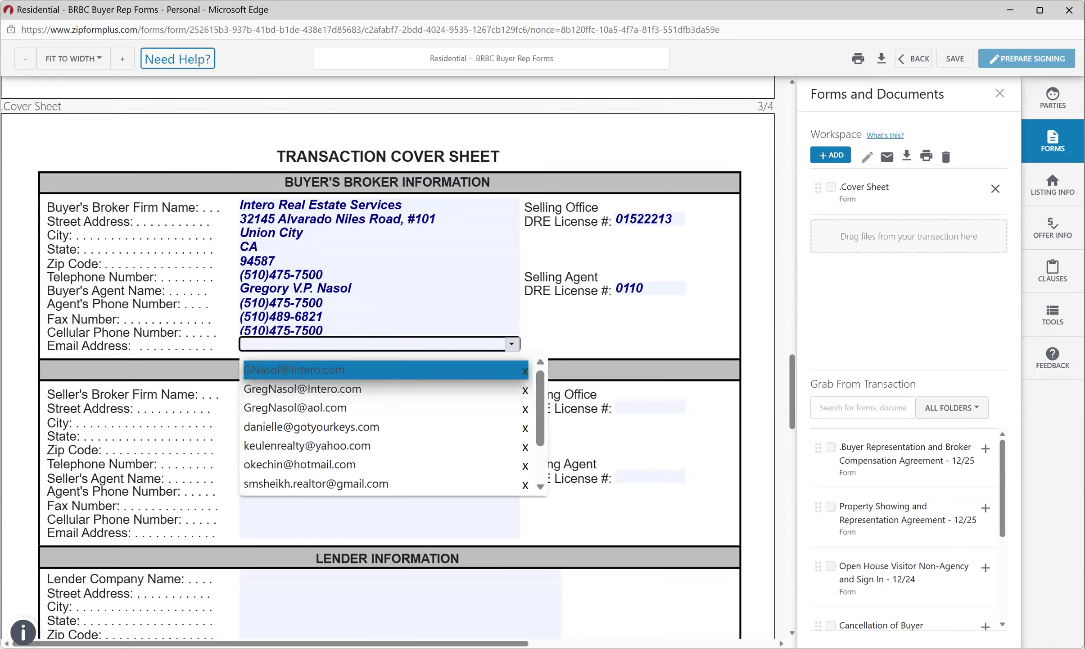
left_click(289, 370)
left_click(289, 370)
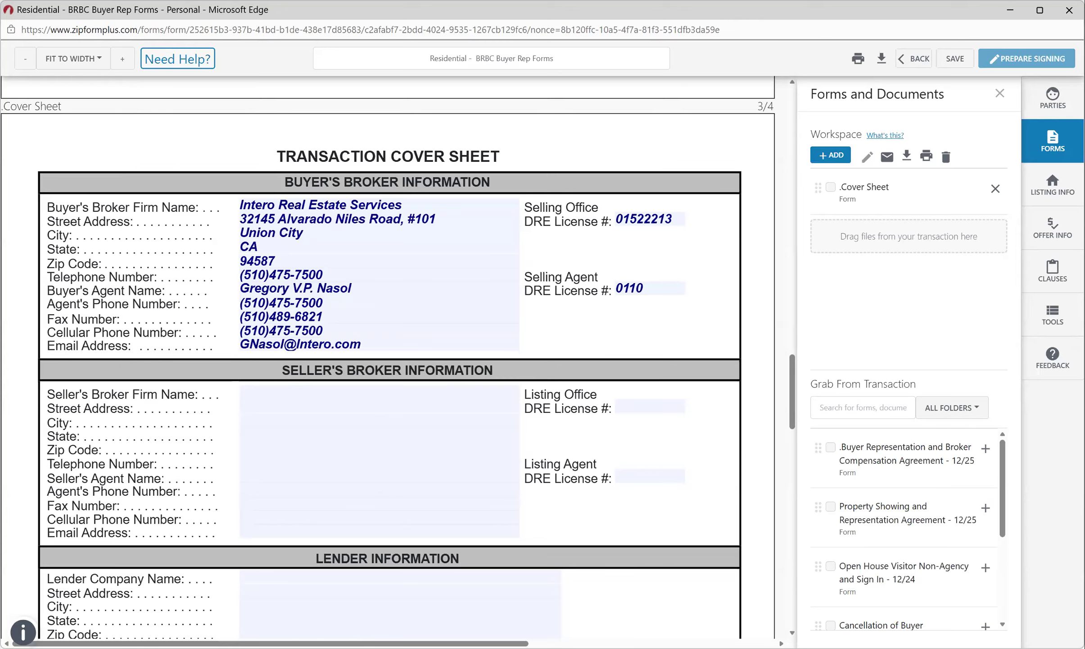
Scroll through cover sheet pages 3 and 4, then back up to page 1.
scroll(387, 355, "down", 10)
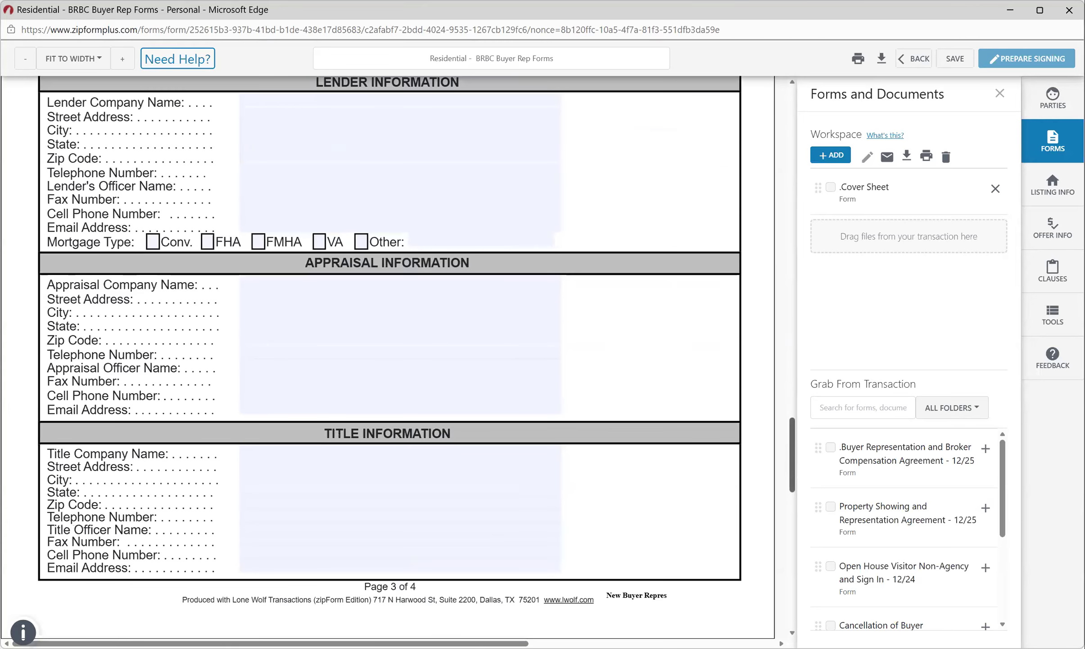
scroll(387, 356, "down", 10)
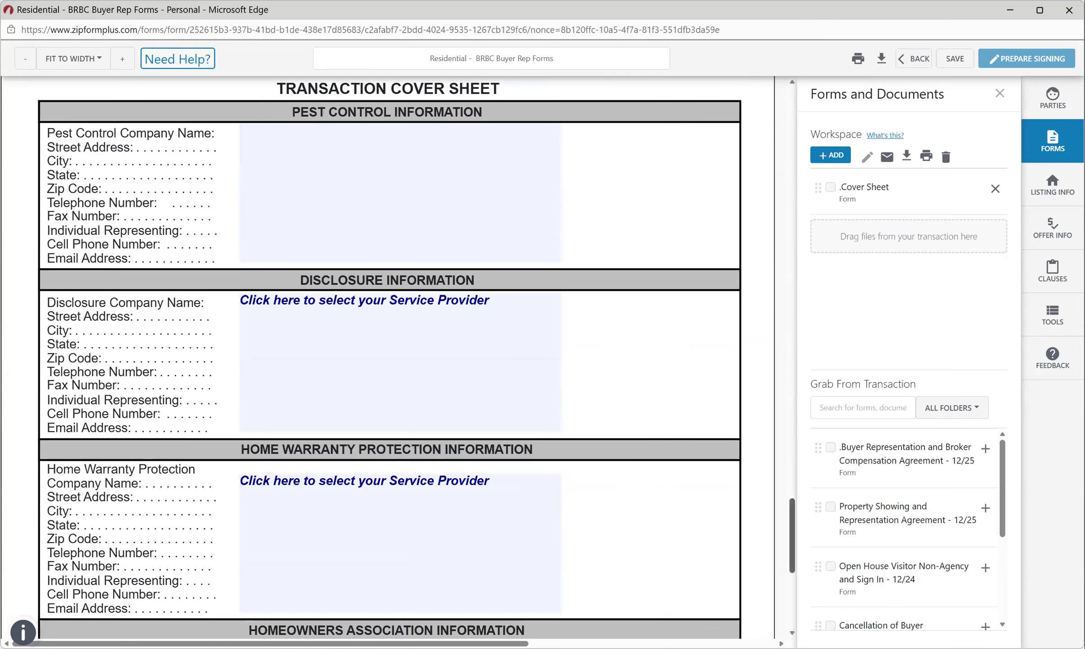
scroll(387, 356, "down", 8)
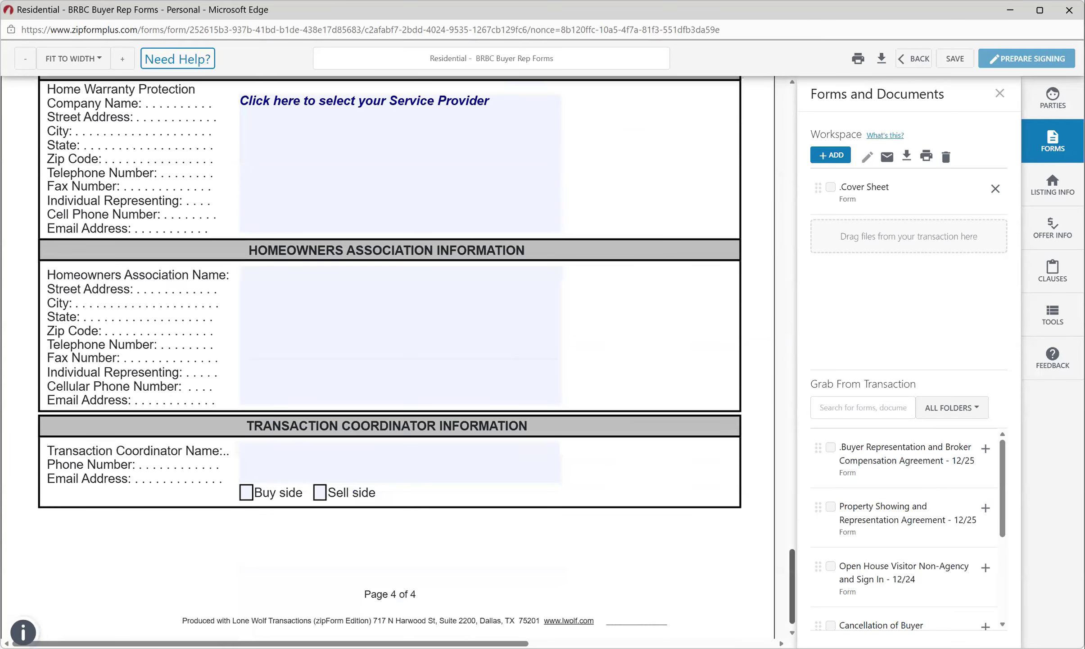
scroll(387, 356, "up", 15)
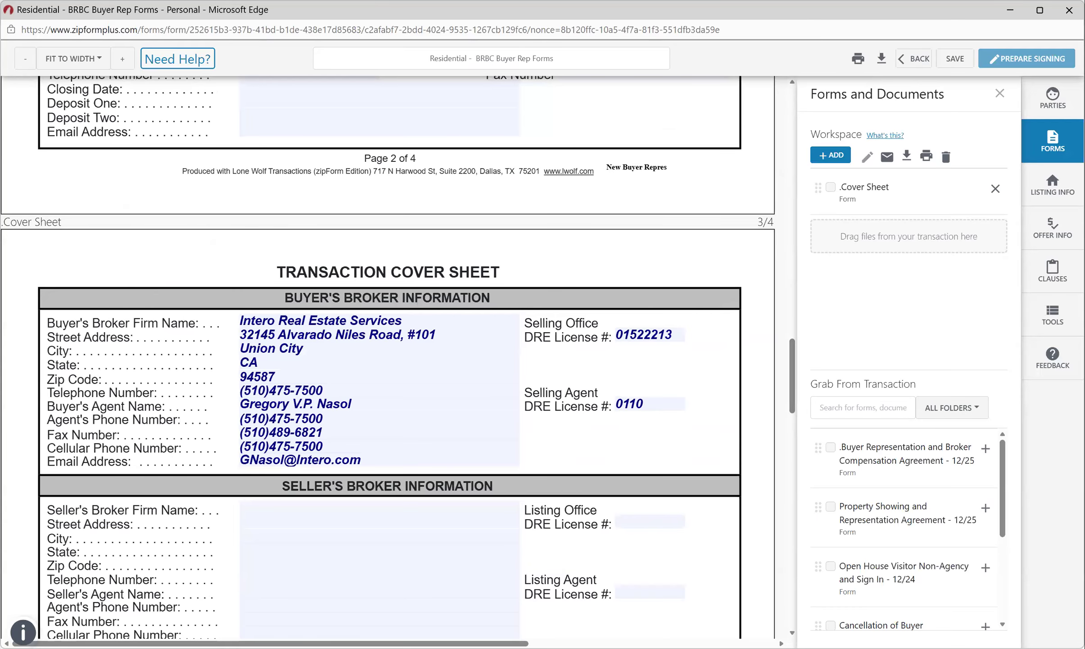
scroll(387, 355, "up", 7)
scroll(388, 356, "up", 15)
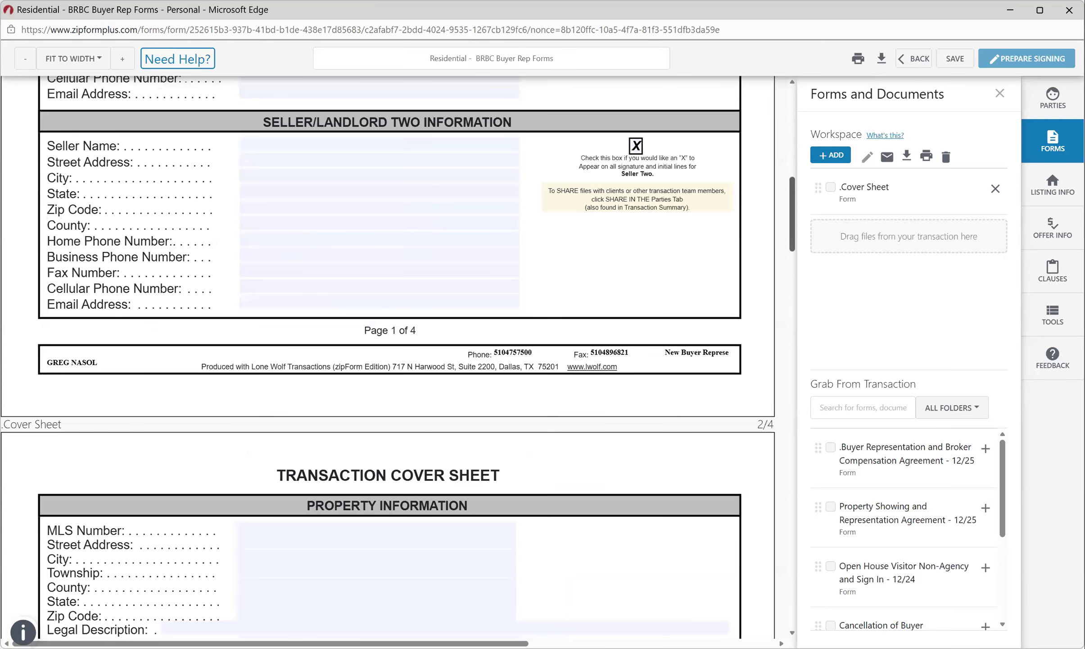
scroll(388, 356, "up", 15)
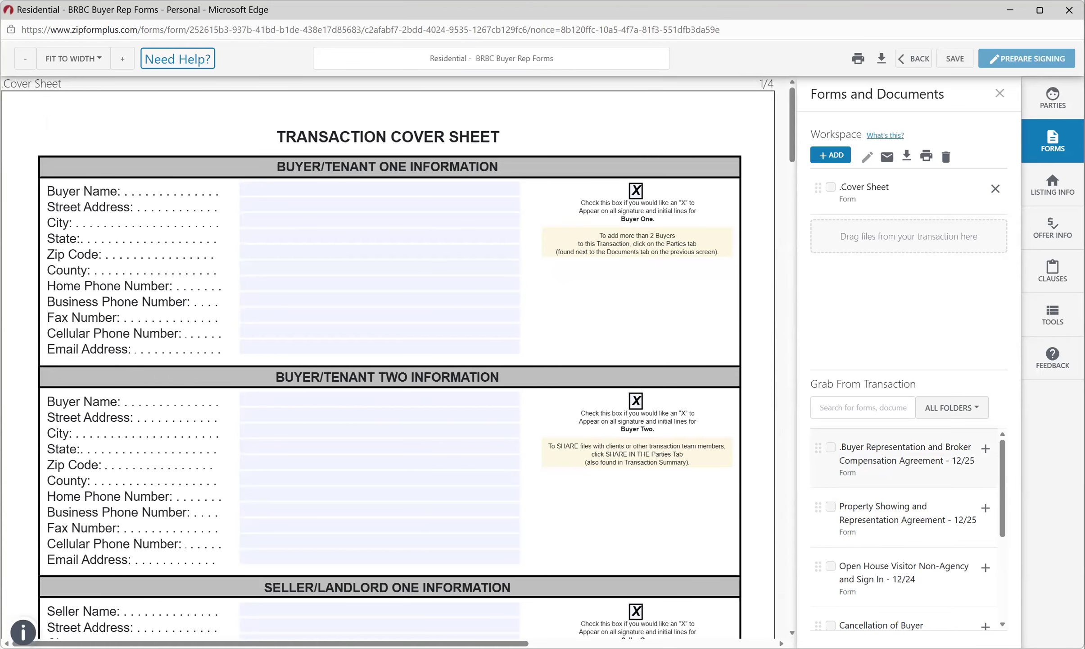
Add the Buyer Representation and Broker Compensation Agreement and mark Buyer on the first acknowledgement line.
left_click(986, 449)
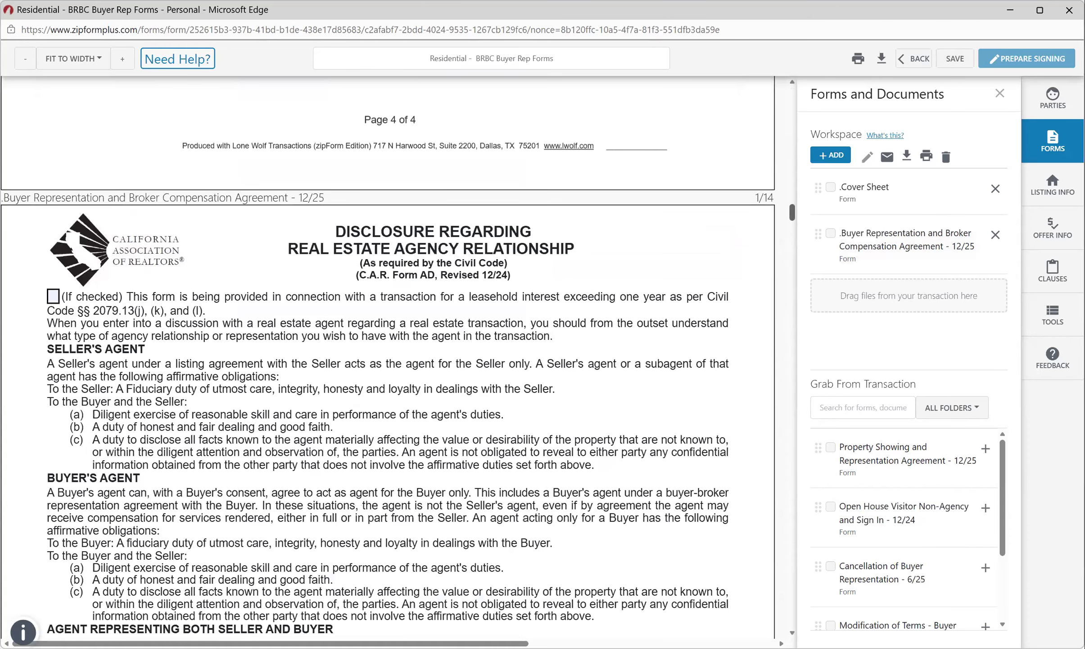
scroll(388, 358, "down", 6)
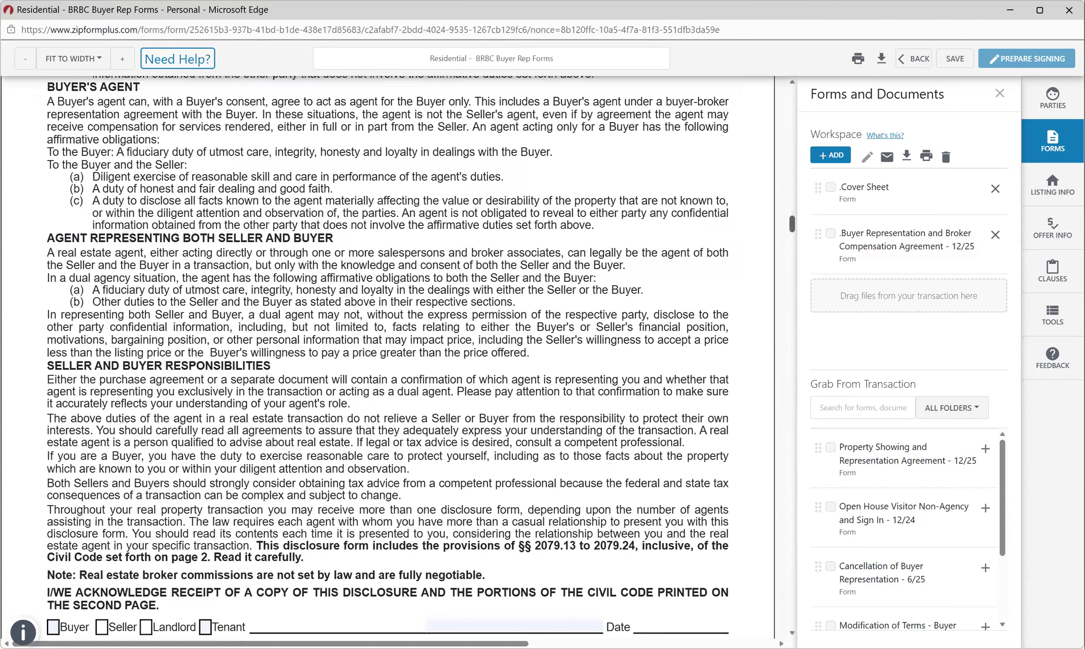
scroll(388, 357, "down", 5)
left_click(53, 323)
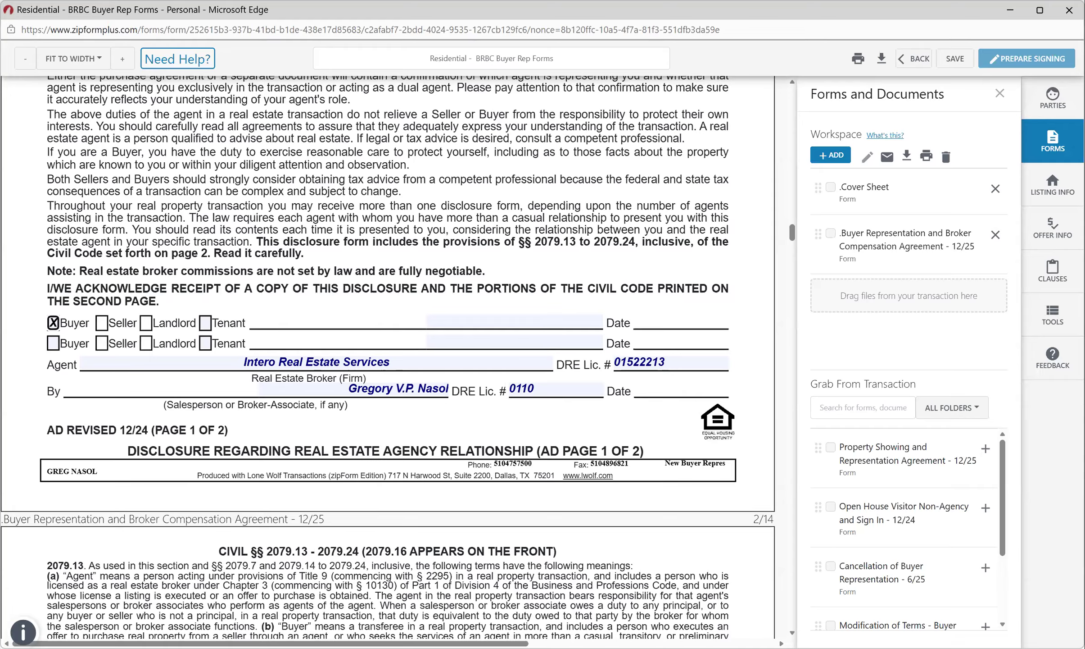
Fill the salesperson's DRE licence number from its saved suggestion.
left_click(539, 389)
left_click(598, 389)
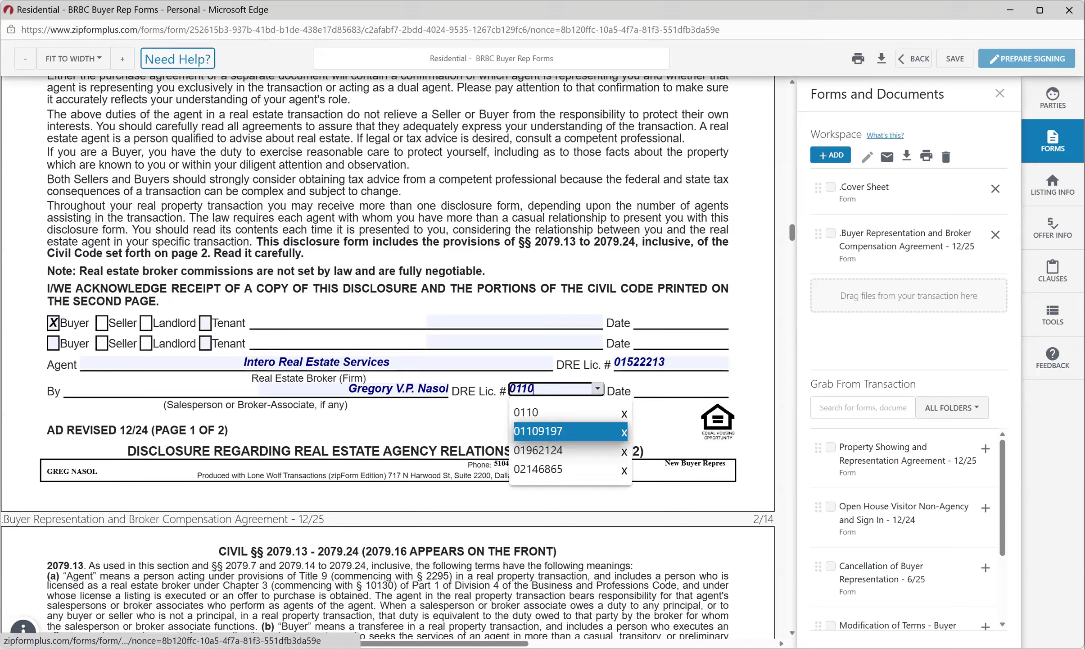
key("Return")
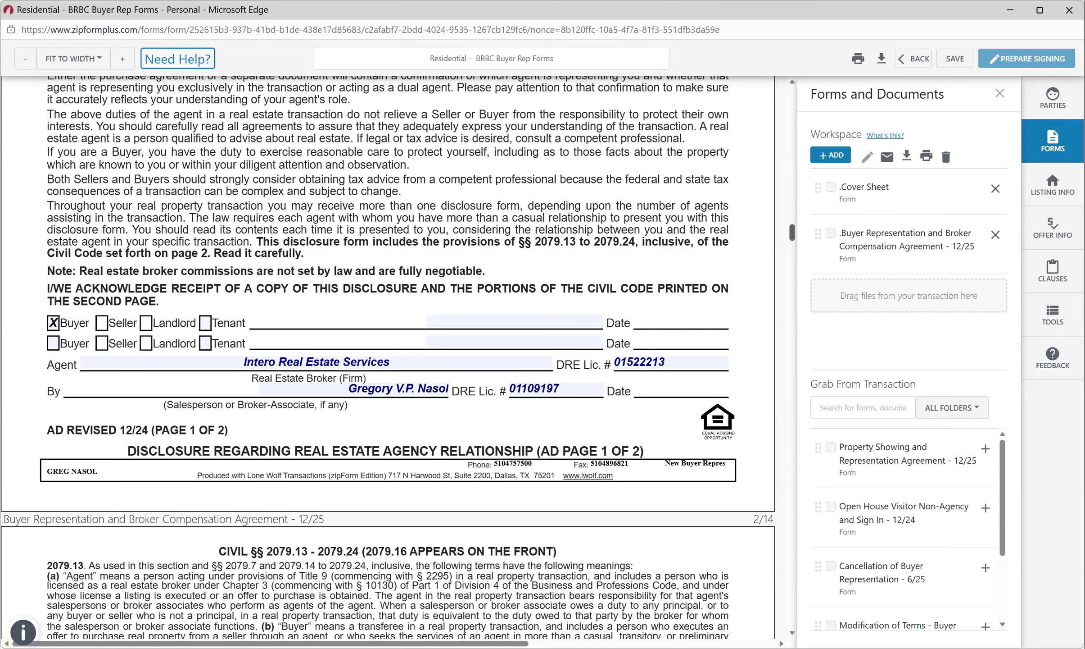
Set the Representation Period beginning date to 04/15/2026.
scroll(387, 356, "down", 10)
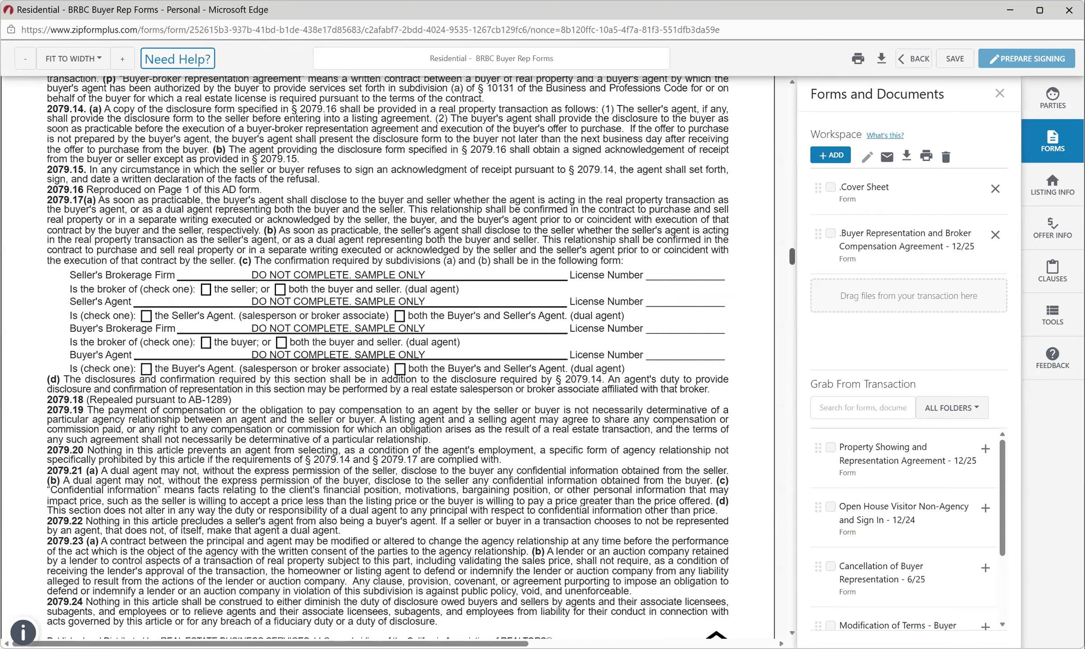
scroll(387, 356, "down", 10)
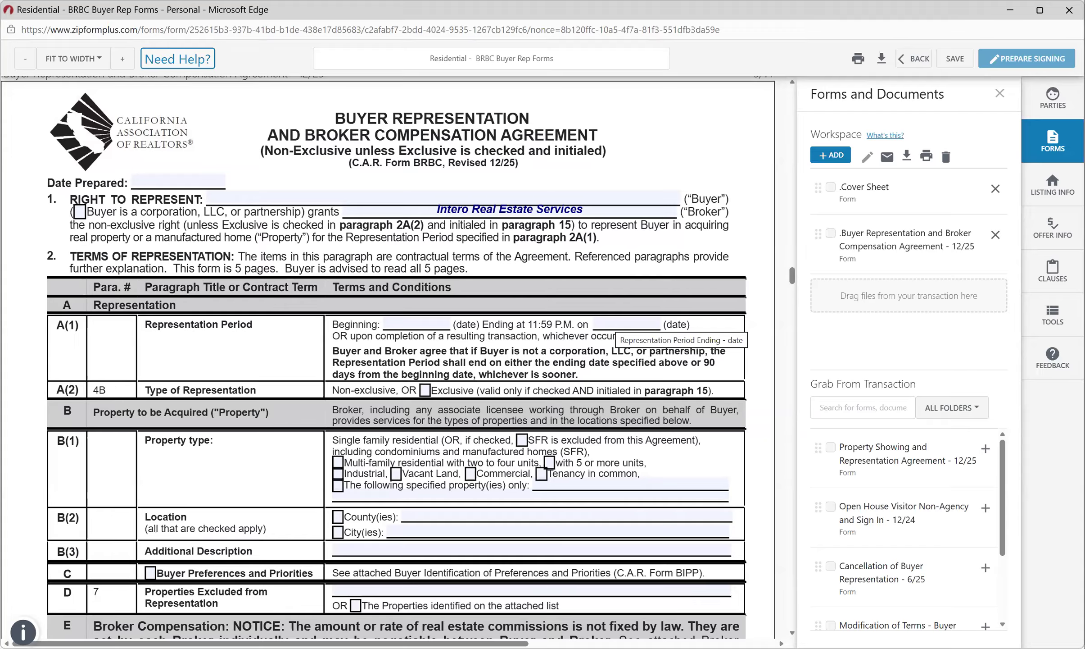
left_click(418, 322)
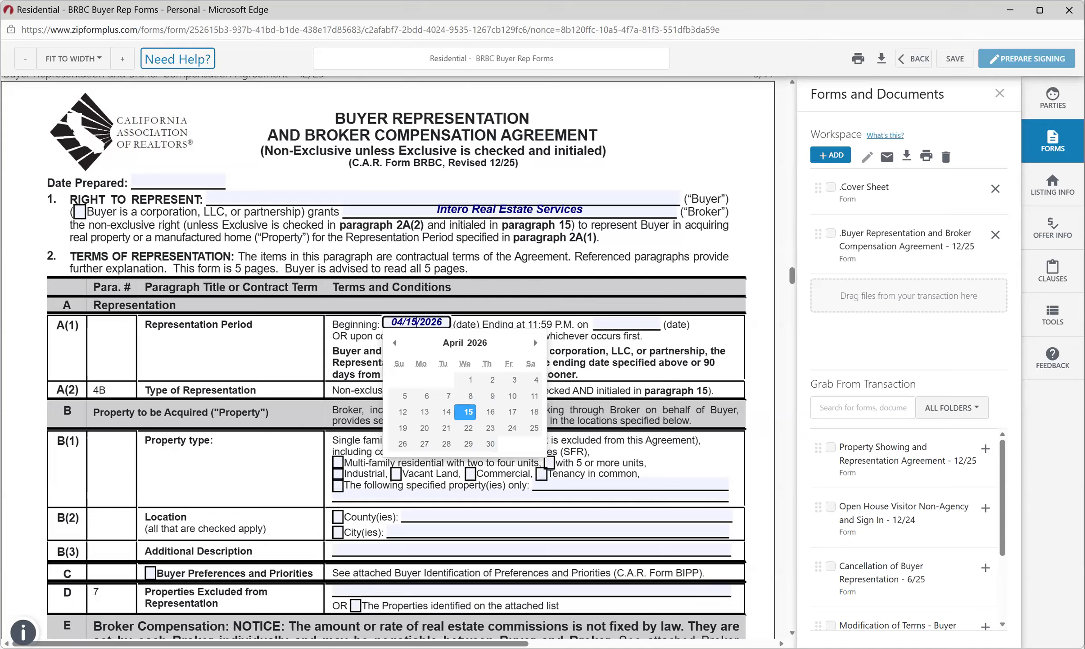
key("Escape")
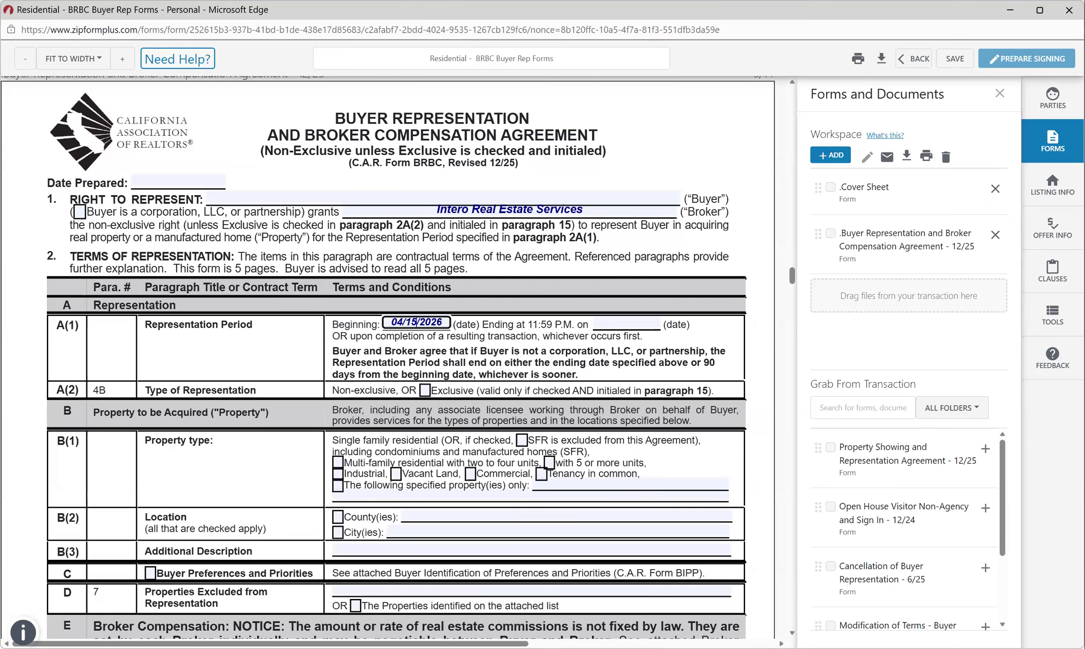
Pick July 15, 2026 in the calendar as the Representation Period ending date.
left_click(627, 322)
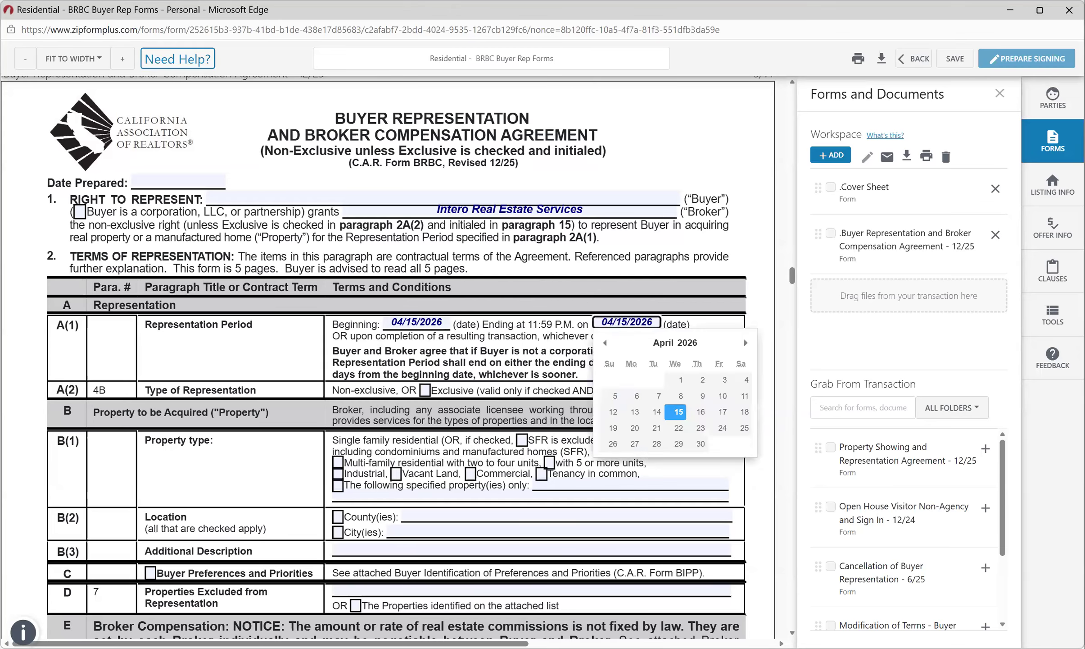
left_click(746, 343)
left_click(746, 342)
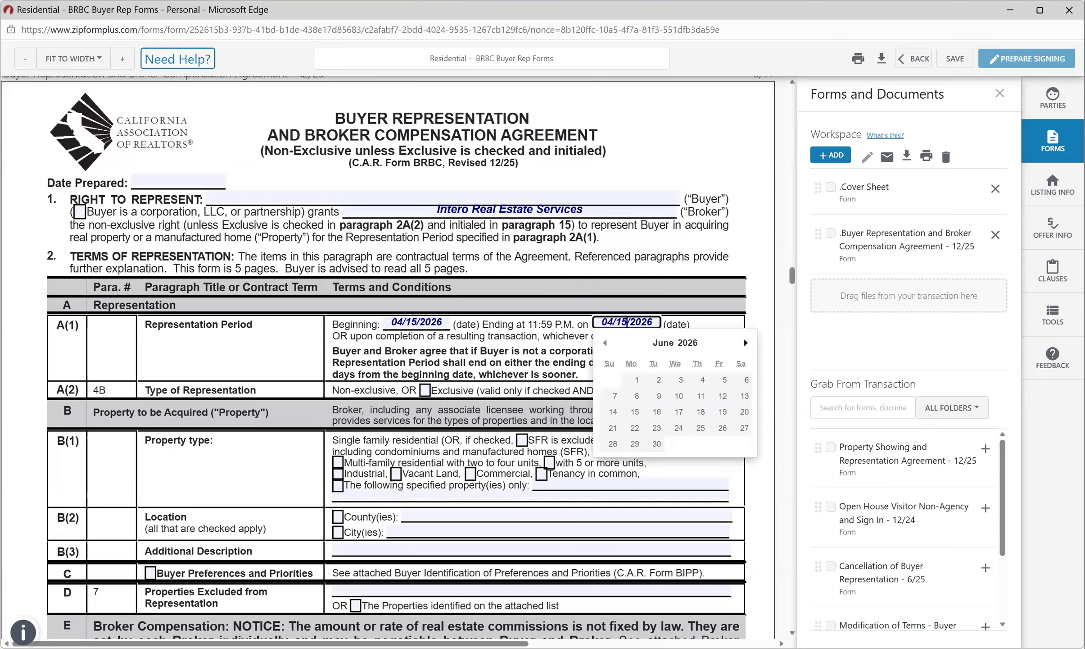
left_click(746, 343)
left_click(676, 412)
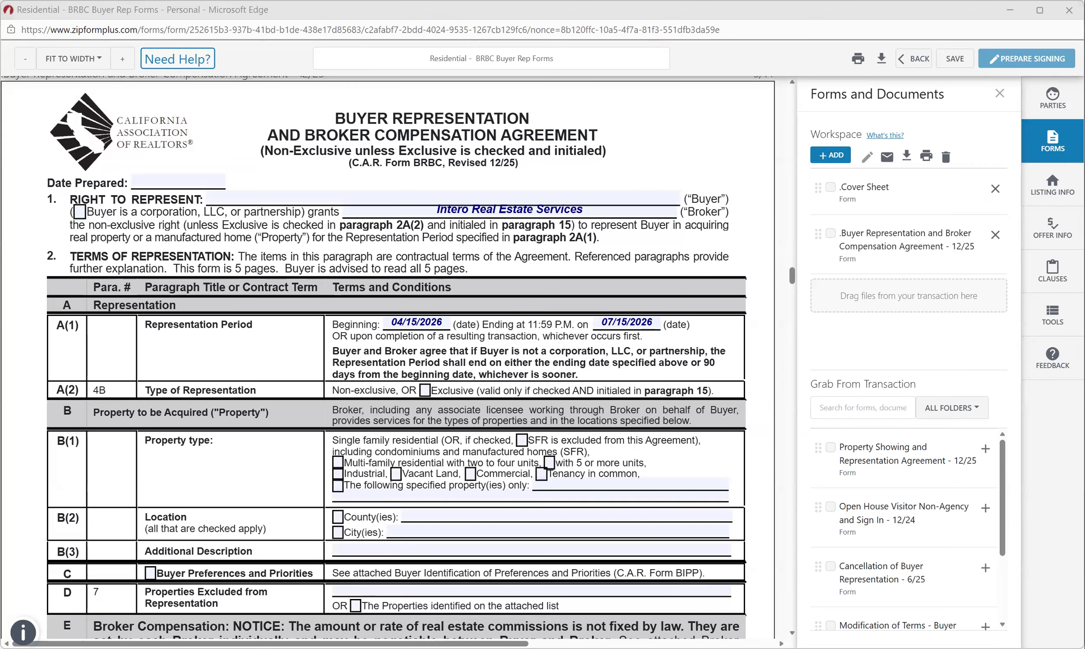
scroll(387, 360, "down", 5)
Step the Representation Period ending date back to 07/13/2026 using the arrow keys.
scroll(388, 361, "up", 2)
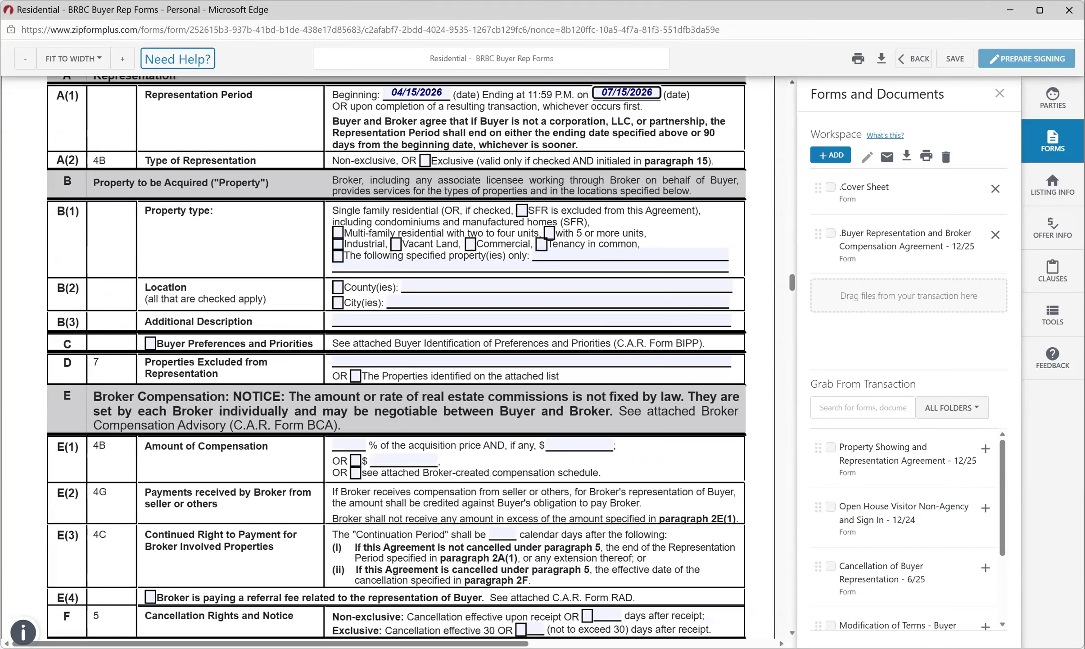
left_click(628, 92)
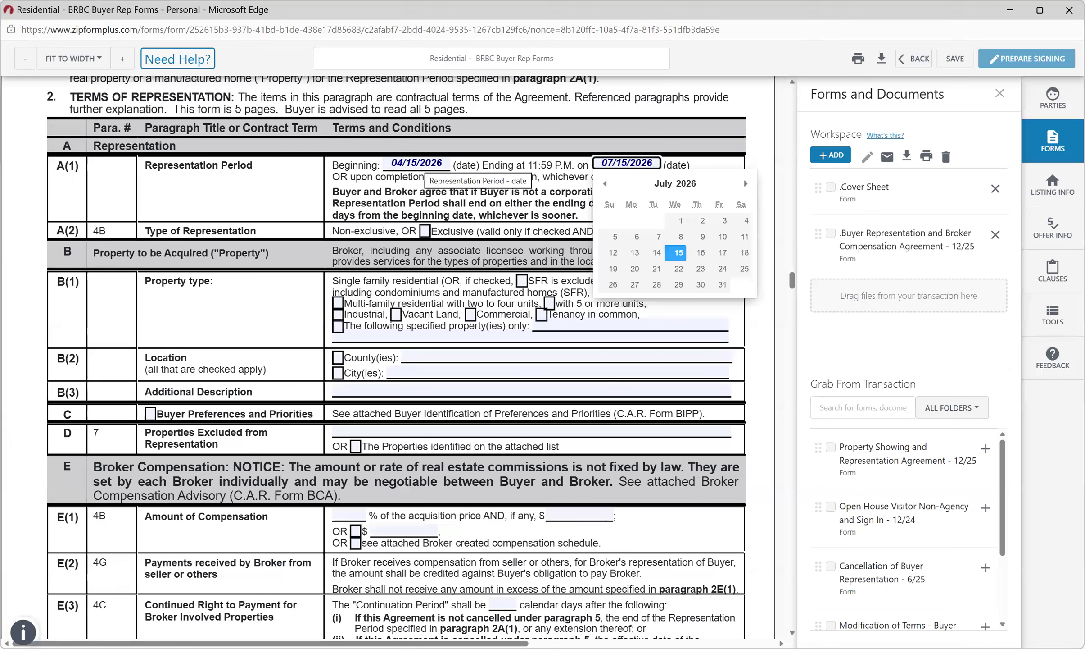
key("Left")
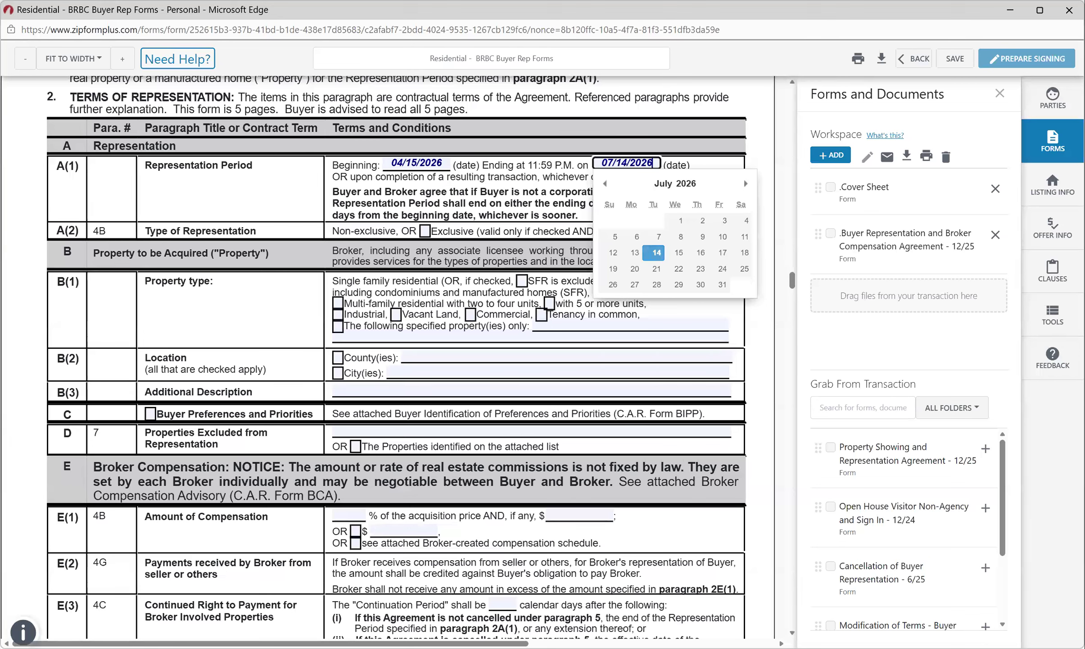
key("Return")
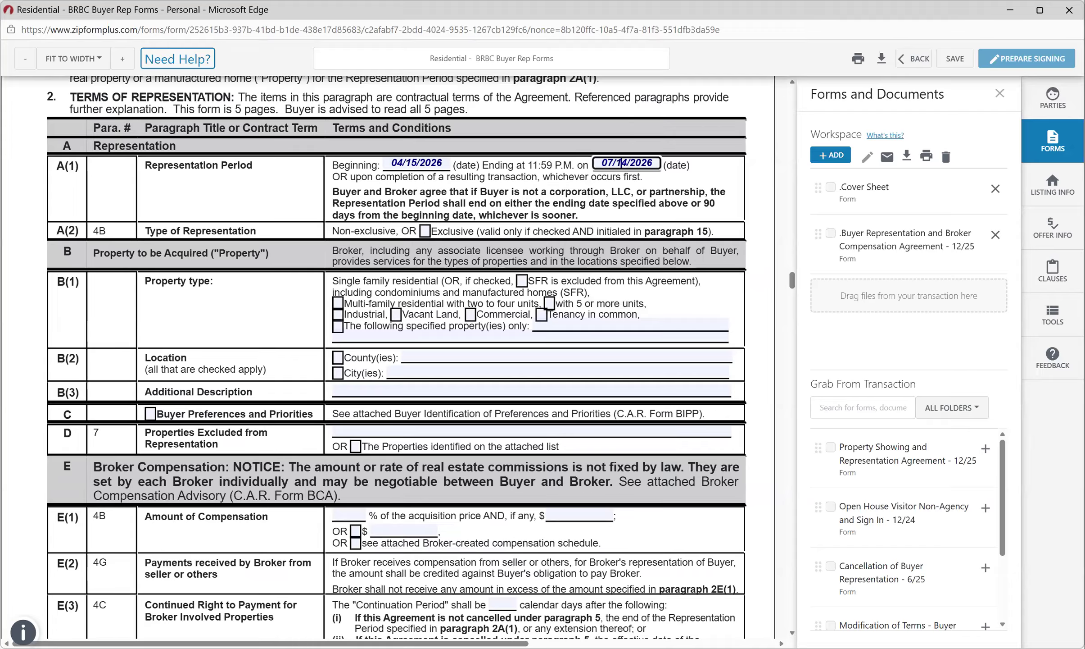
key("Right")
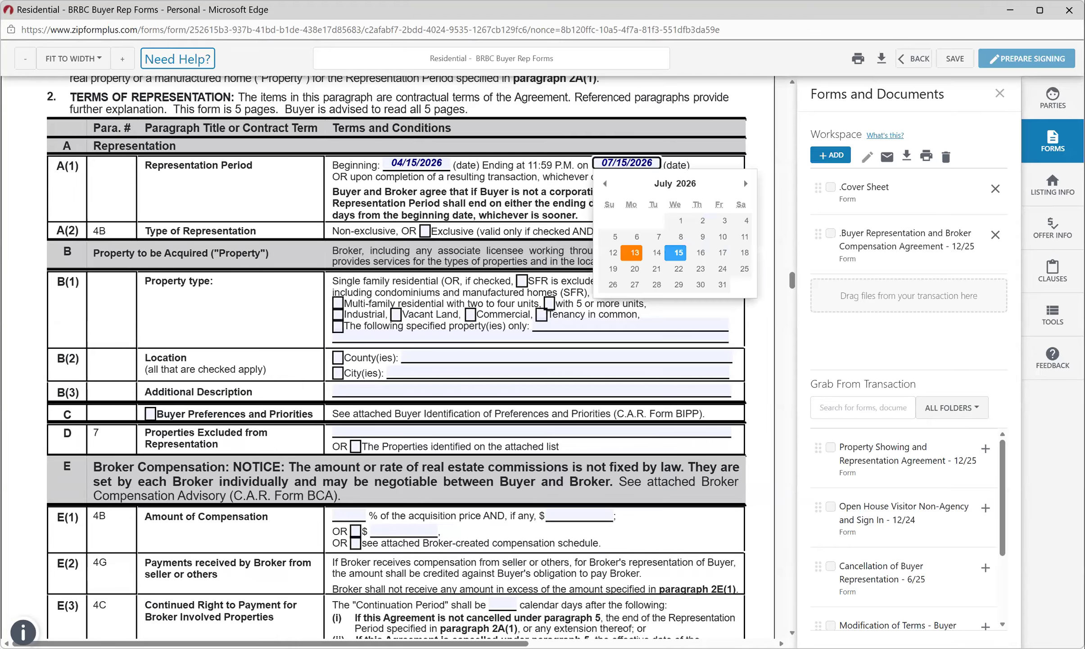
key("Left")
key("Left")
key("Return")
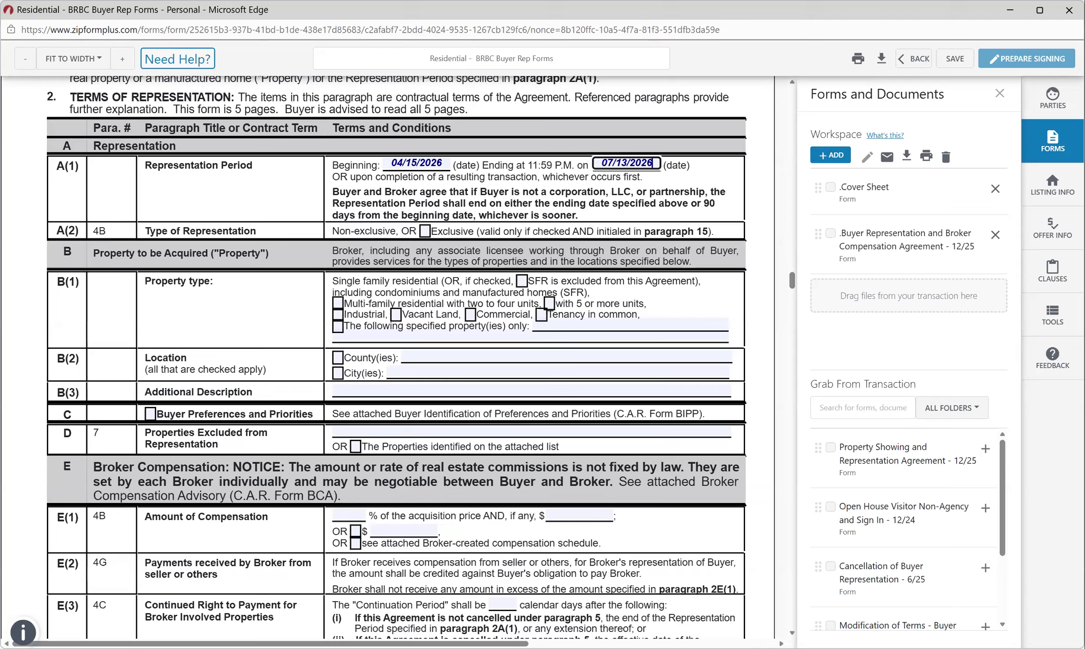
left_click(443, 163)
Clear the 04/15/2026 beginning and 07/13/2026 ending Representation Period dates, leaving both blank.
key("ctrl+a")
key("BackSpace")
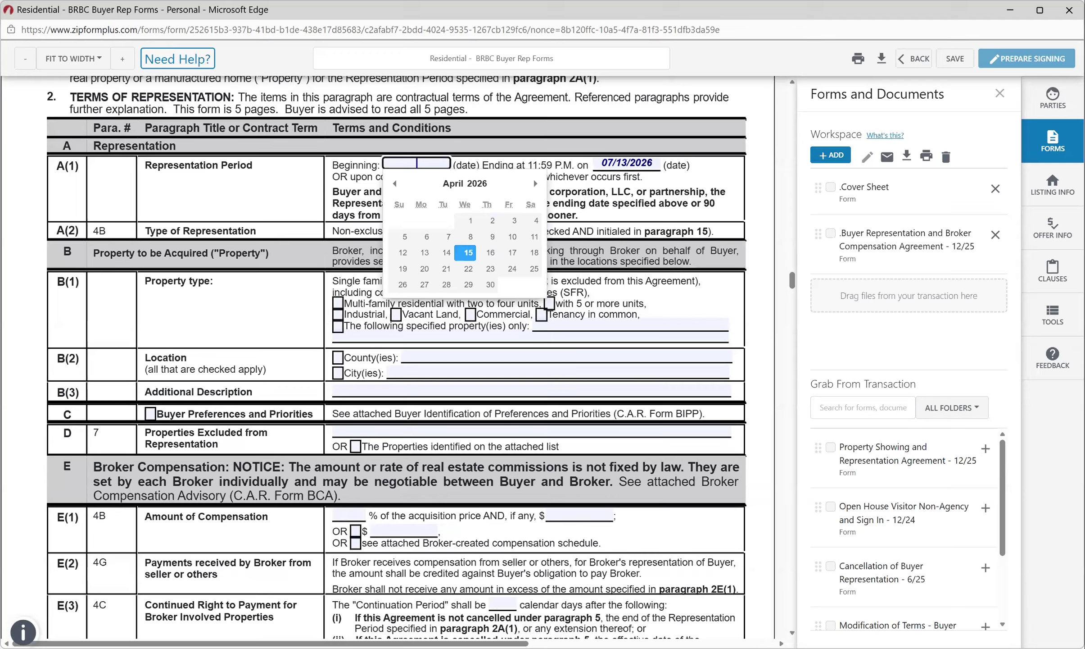
key("Tab")
key("BackSpace")
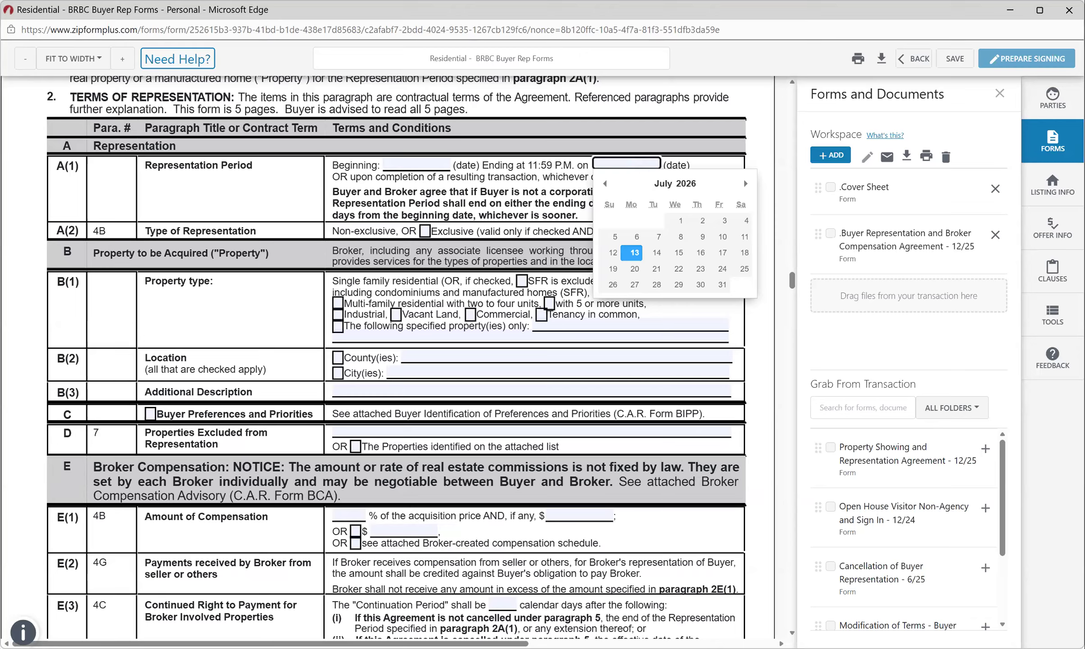
key("Escape")
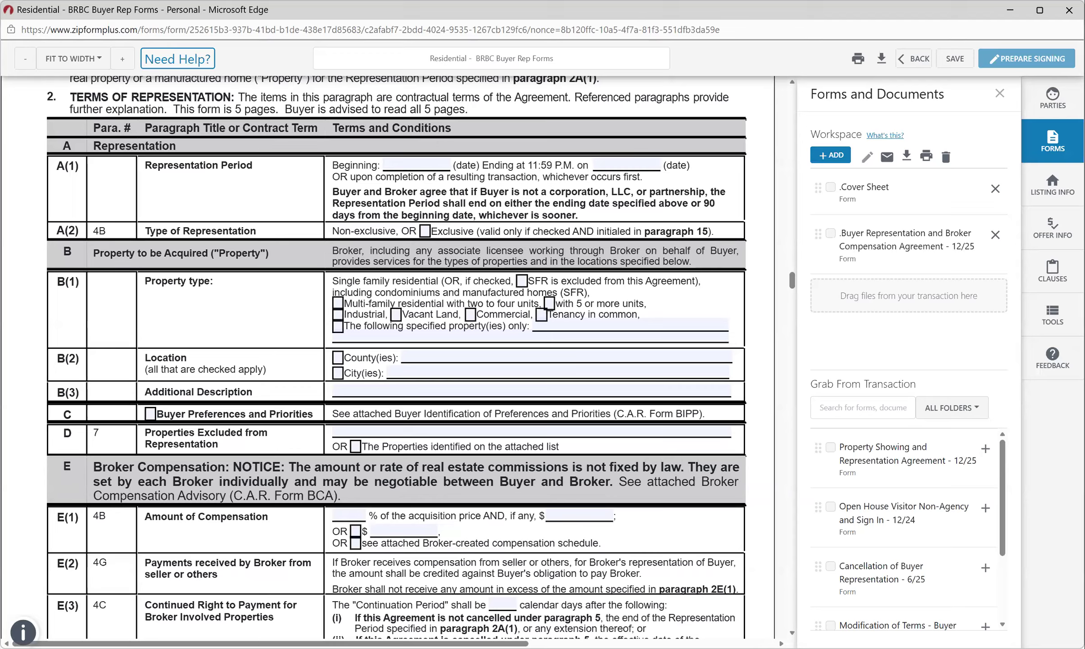
Mark the Type of Representation in row A(2) as Exclusive.
left_click(425, 230)
Limit the property location to County(ies) and set the E(1) broker compensation to 3 percent.
left_click(338, 358)
left_click(349, 515)
type("3")
Set the E(3) Continuation Period to 90 days.
scroll(397, 356, "down", 3)
left_click(503, 425)
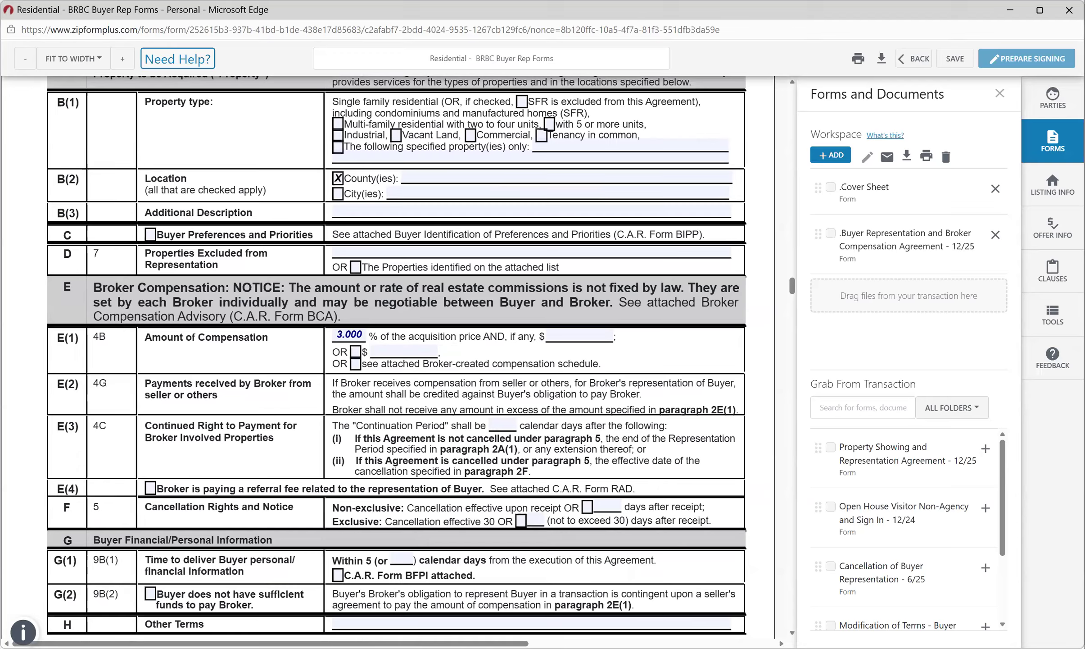
type("90")
key("Tab")
scroll(397, 356, "down", 2)
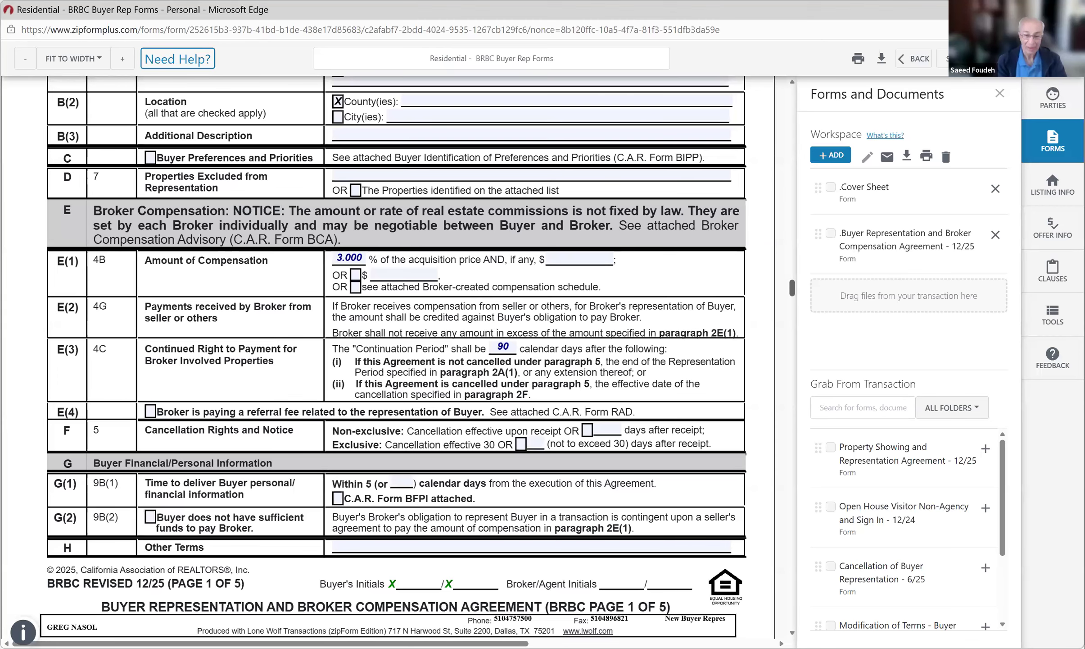
scroll(388, 356, "down", 1)
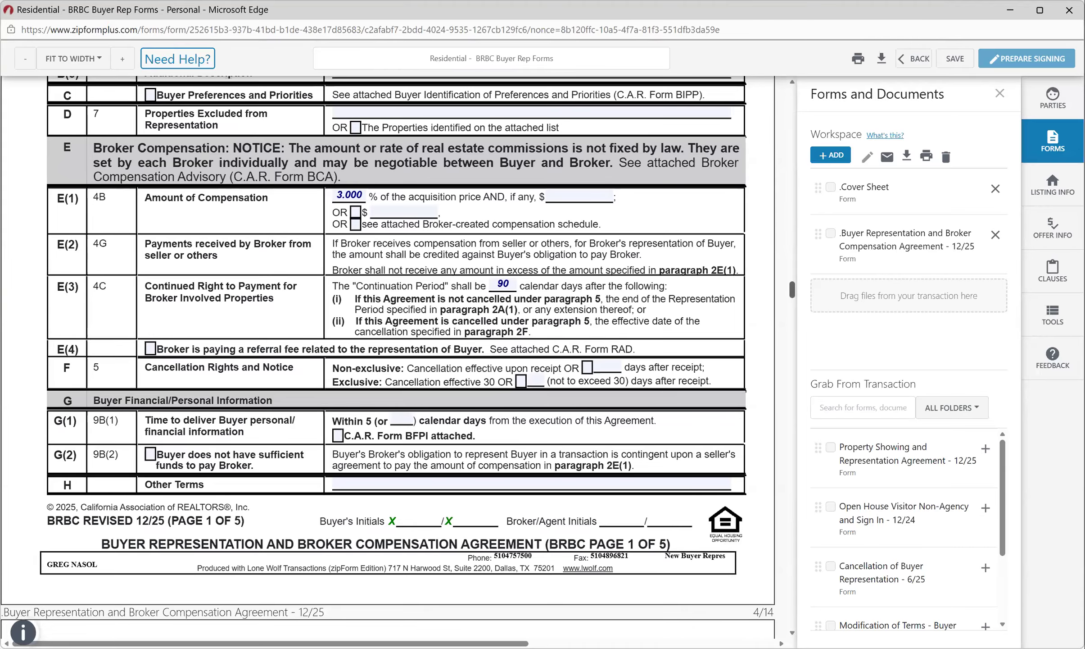
scroll(387, 356, "down", 6)
scroll(388, 356, "down", 5)
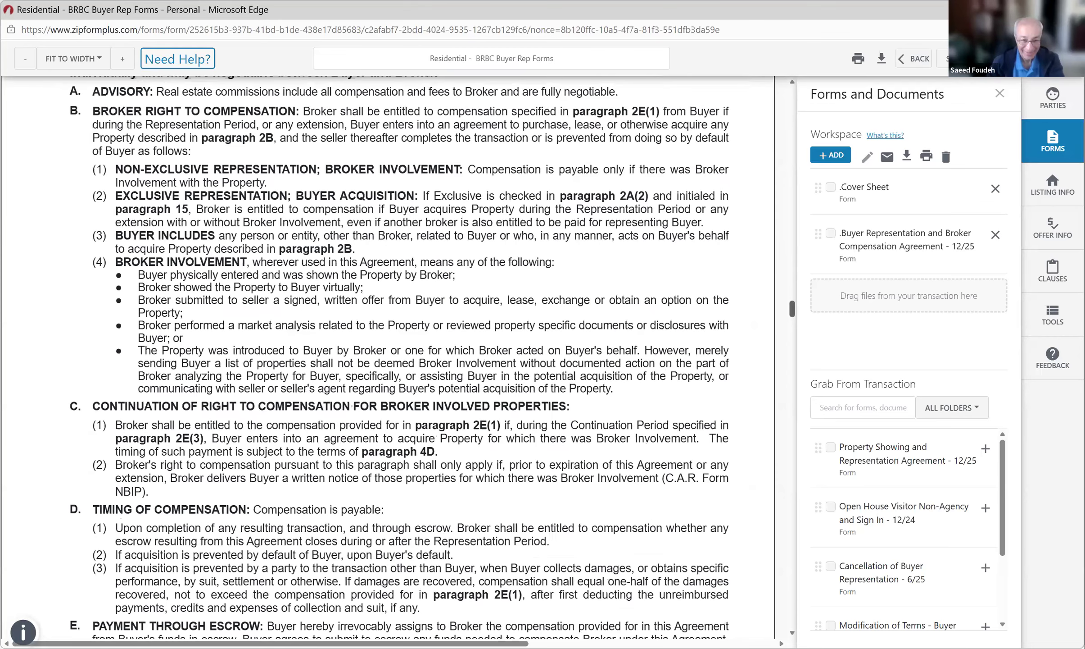
scroll(387, 356, "down", 1)
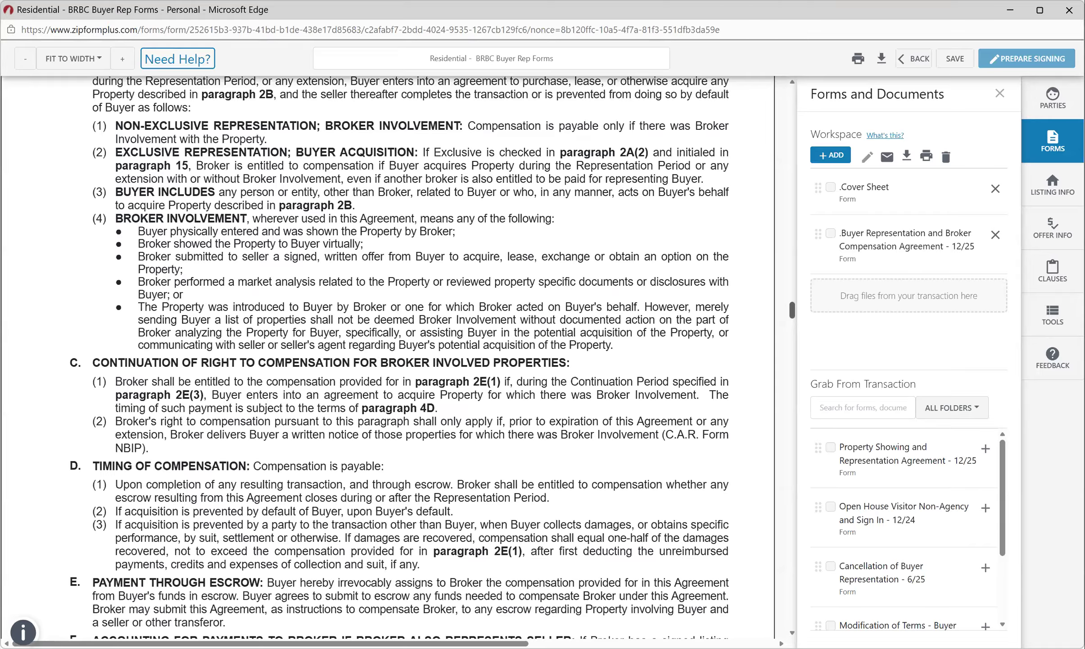
scroll(409, 356, "down", 5)
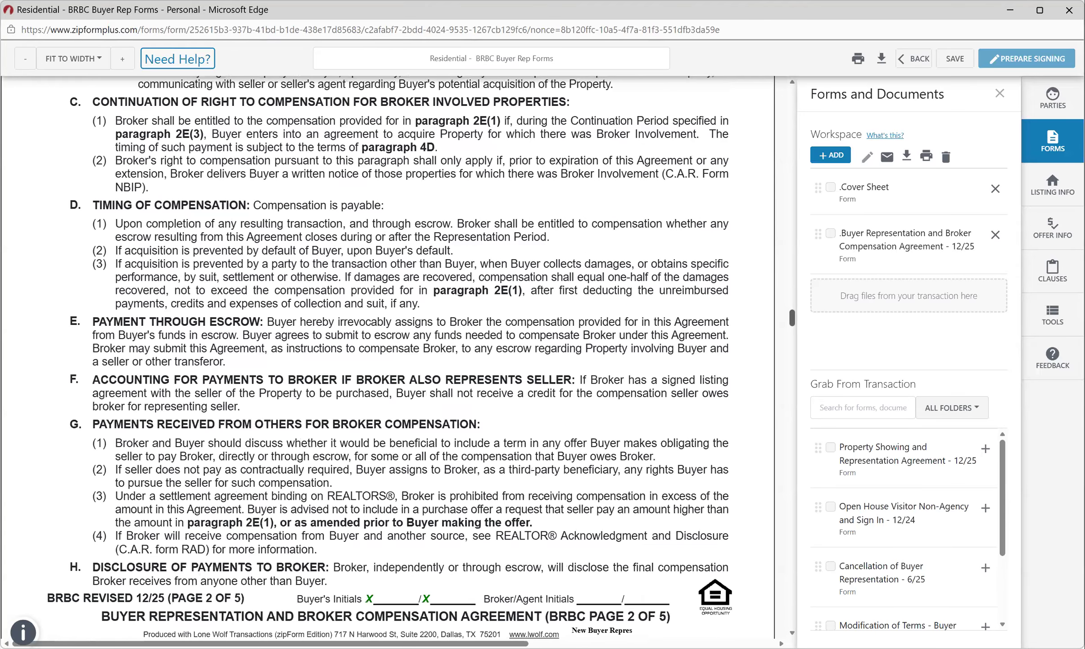
scroll(388, 356, "down", 8)
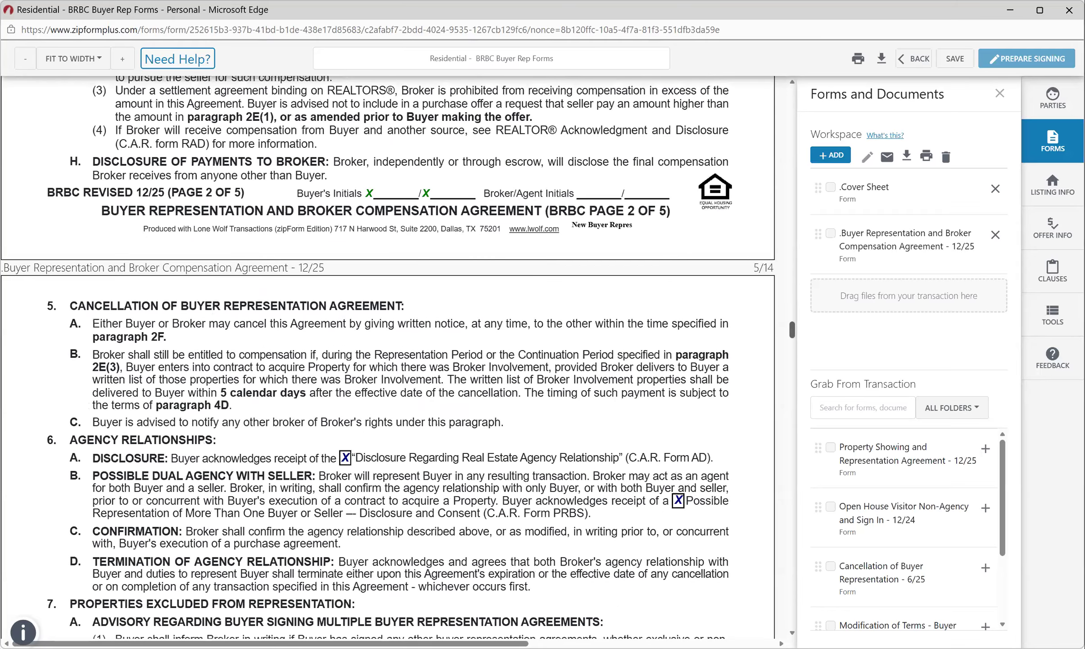
scroll(387, 356, "up", 4)
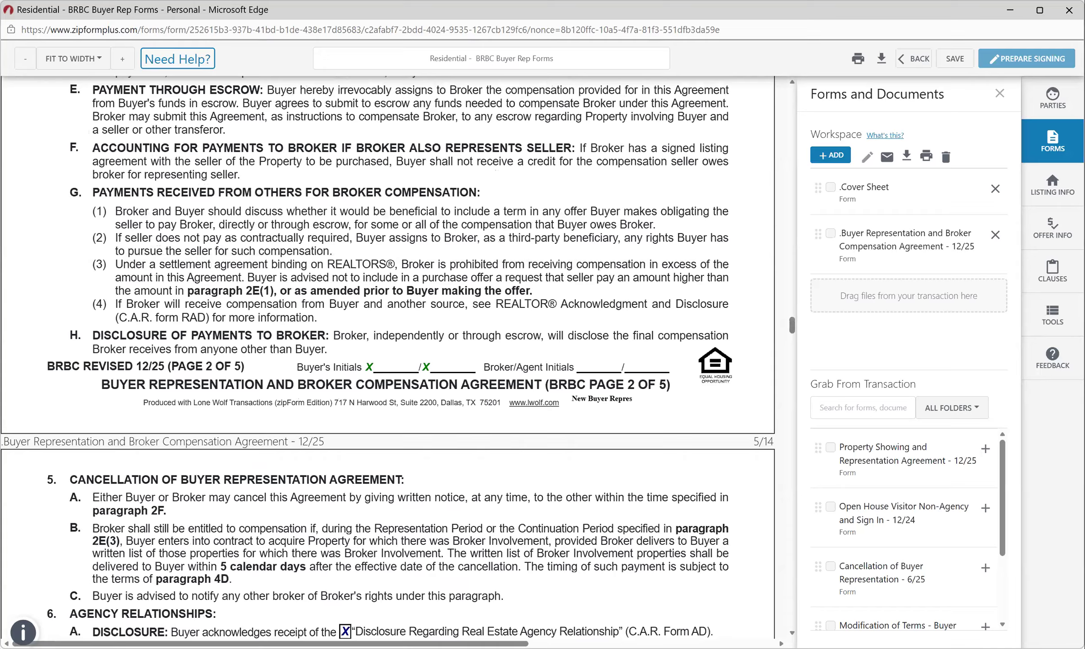
left_click_drag(793, 325, 792, 278)
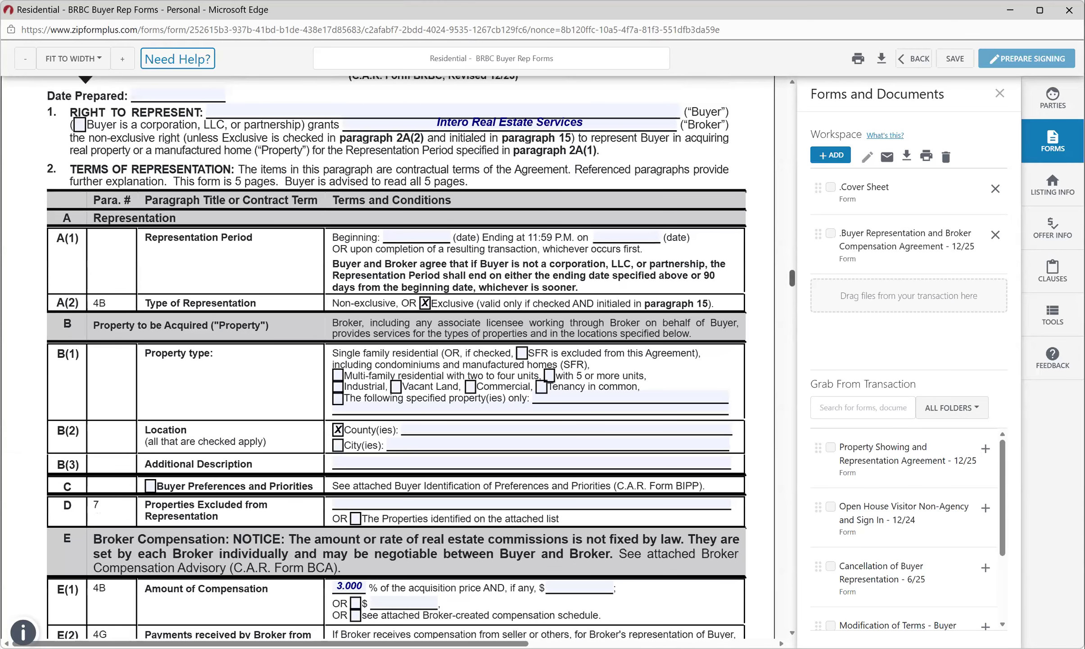
scroll(396, 360, "down", 2)
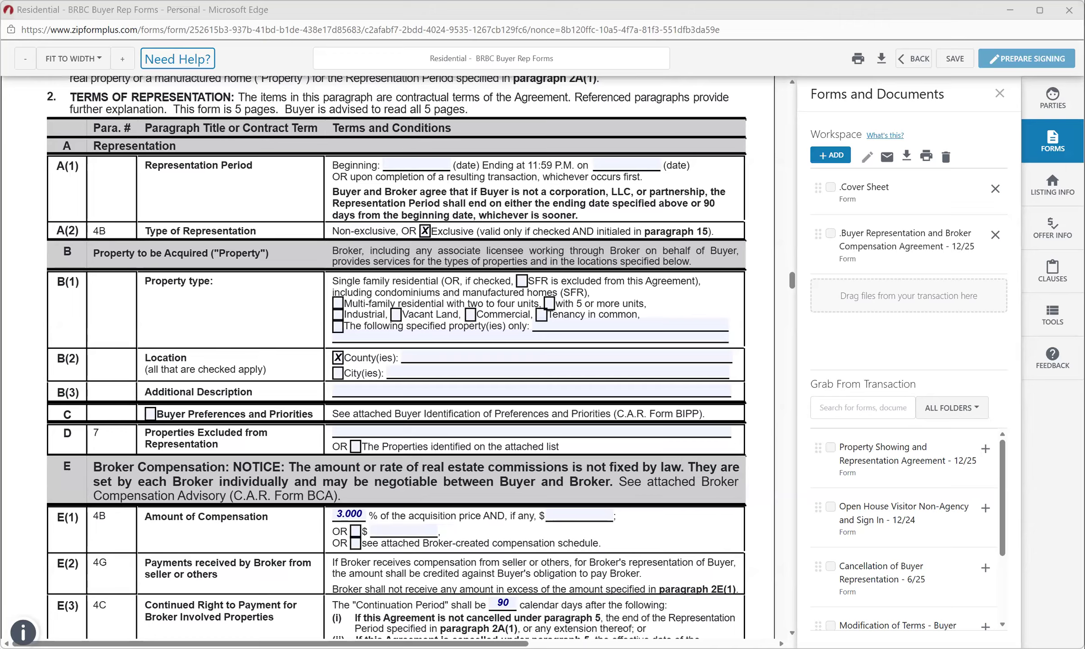
Save the buyer representation form and add the Buyer Identification of Preferences and Priorities (BIPP) form.
left_click(914, 58)
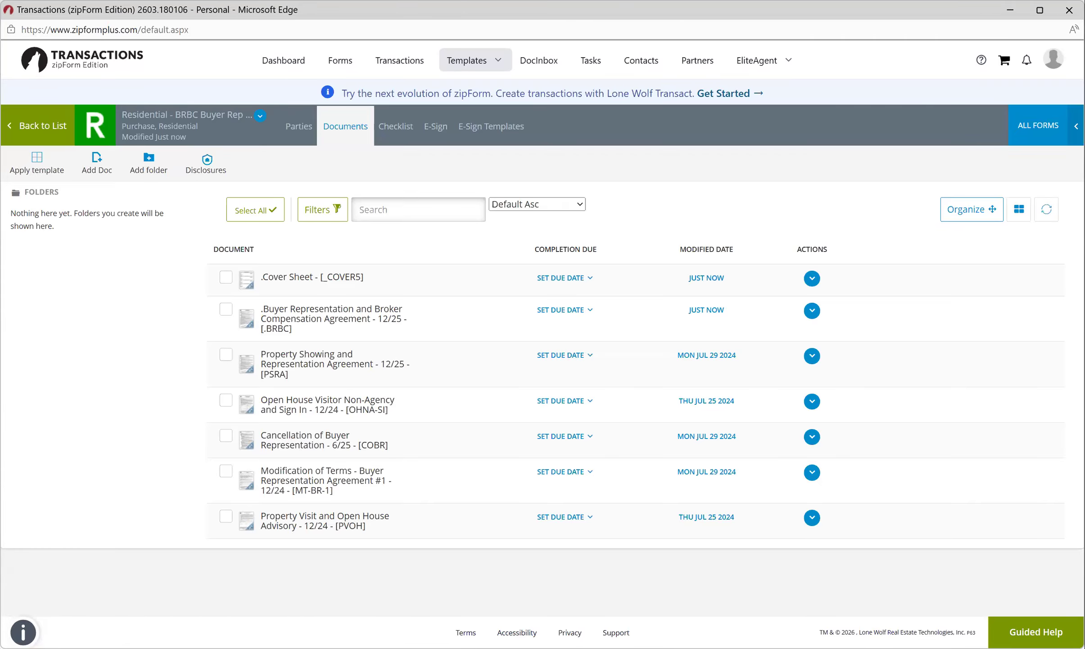
type("bipp")
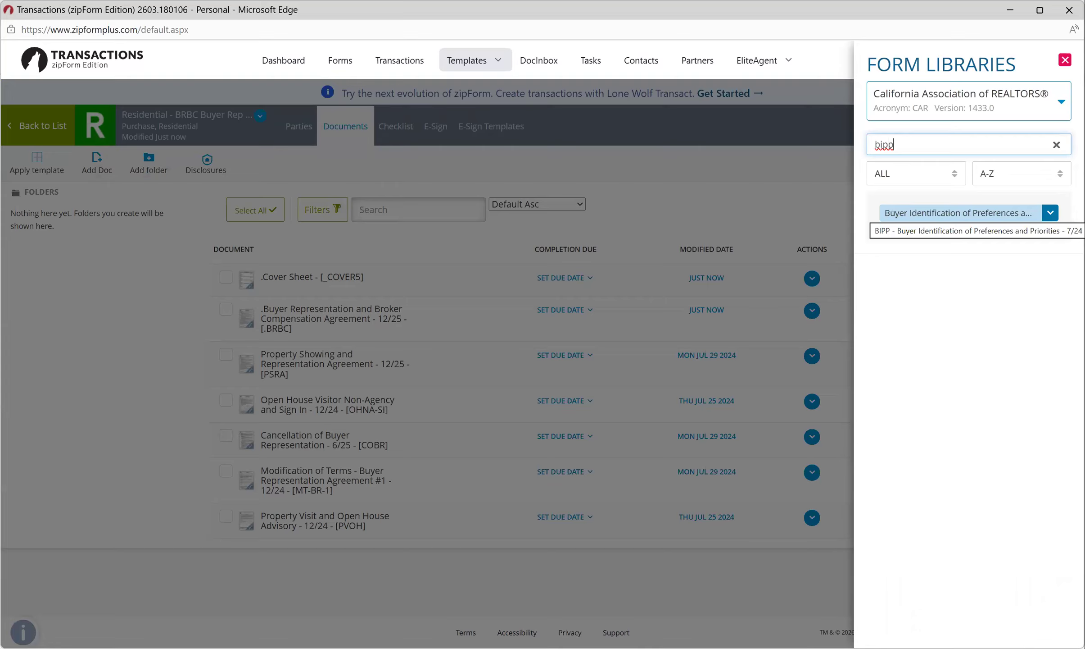
left_click(959, 213)
Add the Notice of Broker Involved Properties (NBIP) form and clear the library search box.
key("ctrl+a")
type("n")
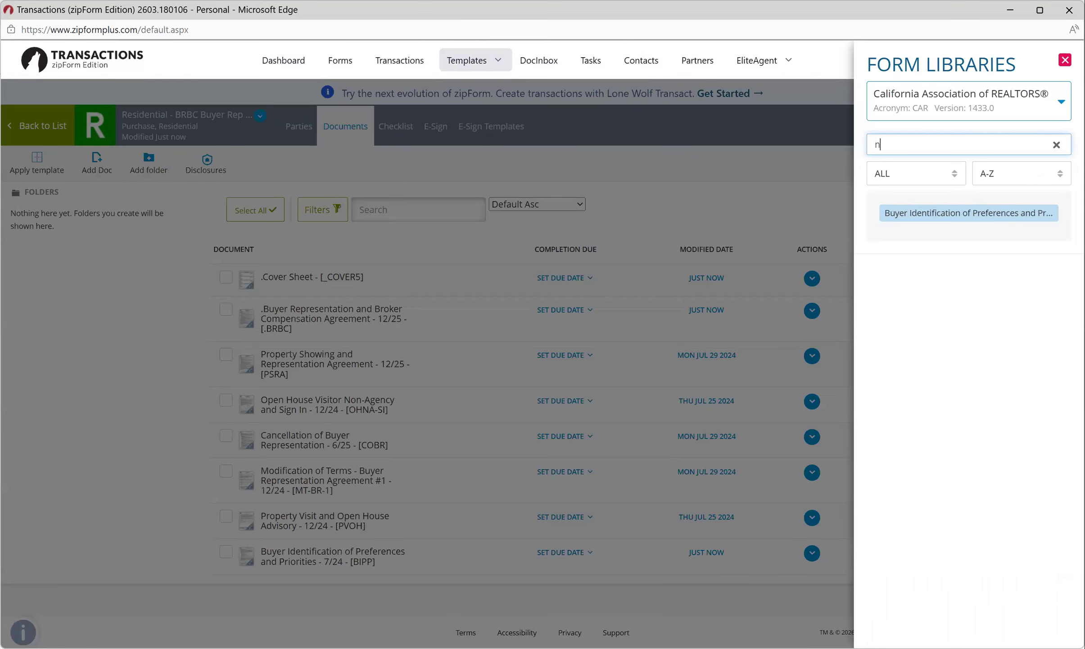
type("bip")
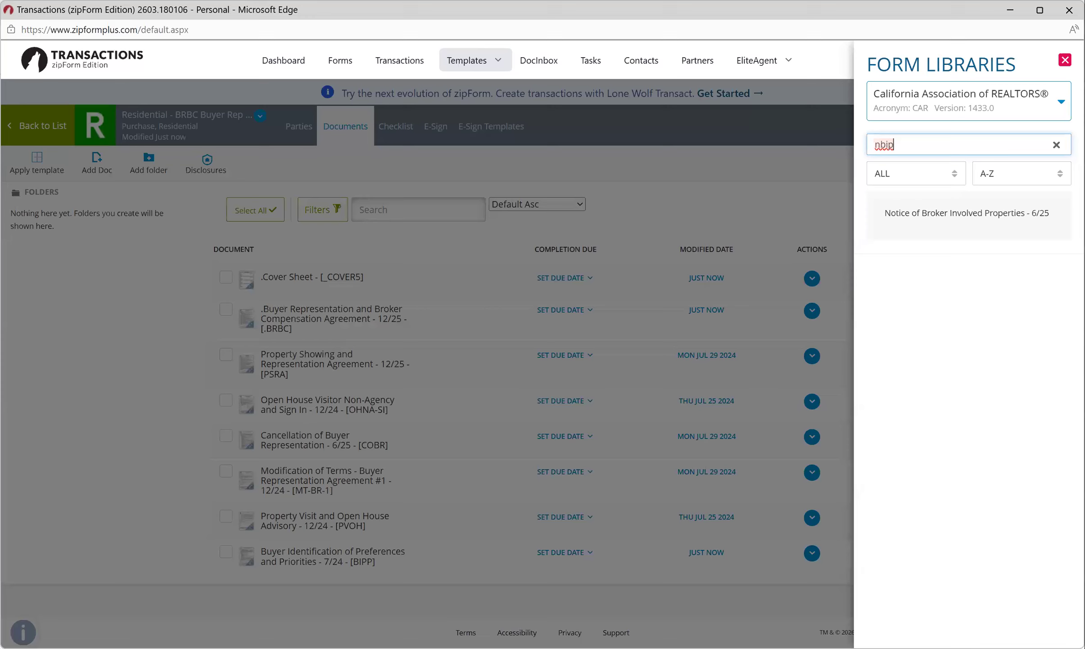
left_click(967, 213)
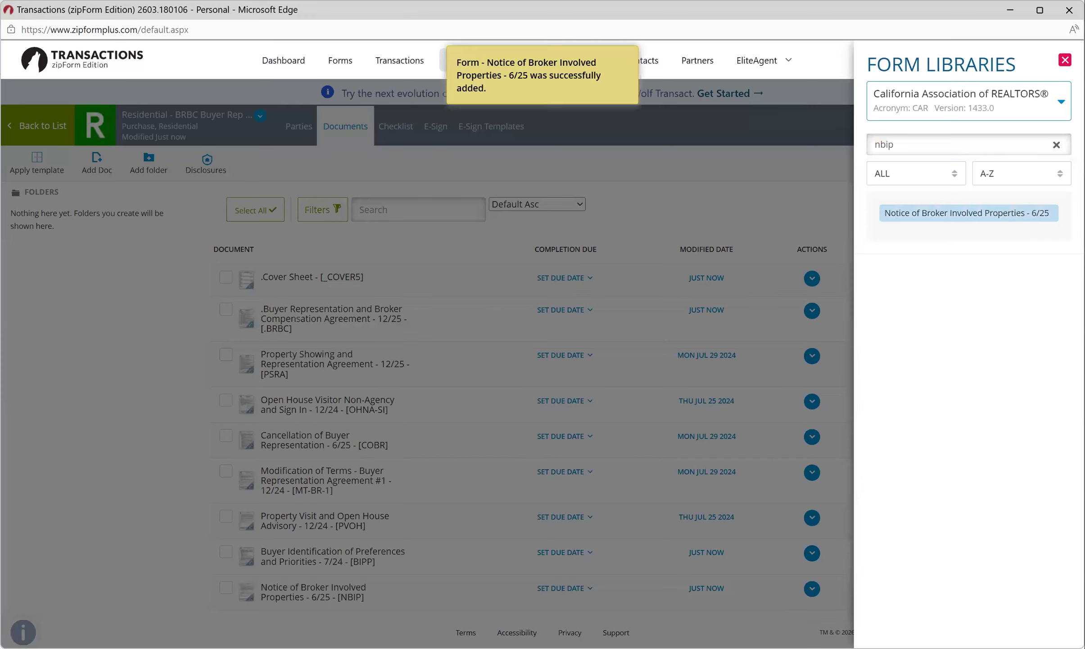
left_click(1057, 144)
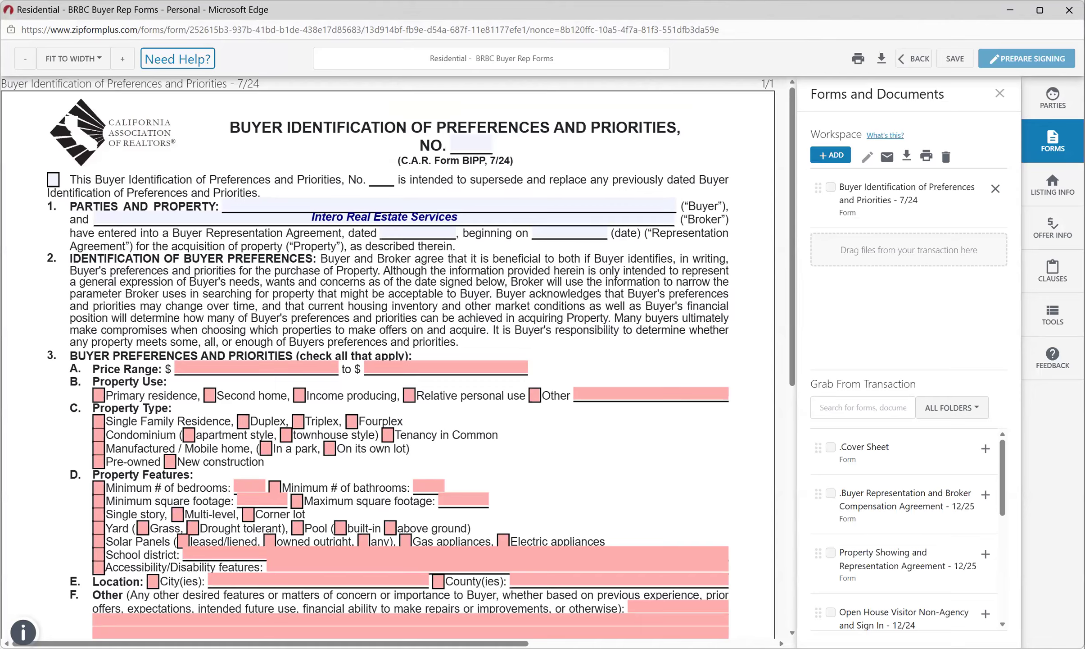
Add Notice of Broker Involved Properties to the workspace beside BIPP and scroll through both forms.
scroll(906, 534, "down", 5)
left_click(889, 595)
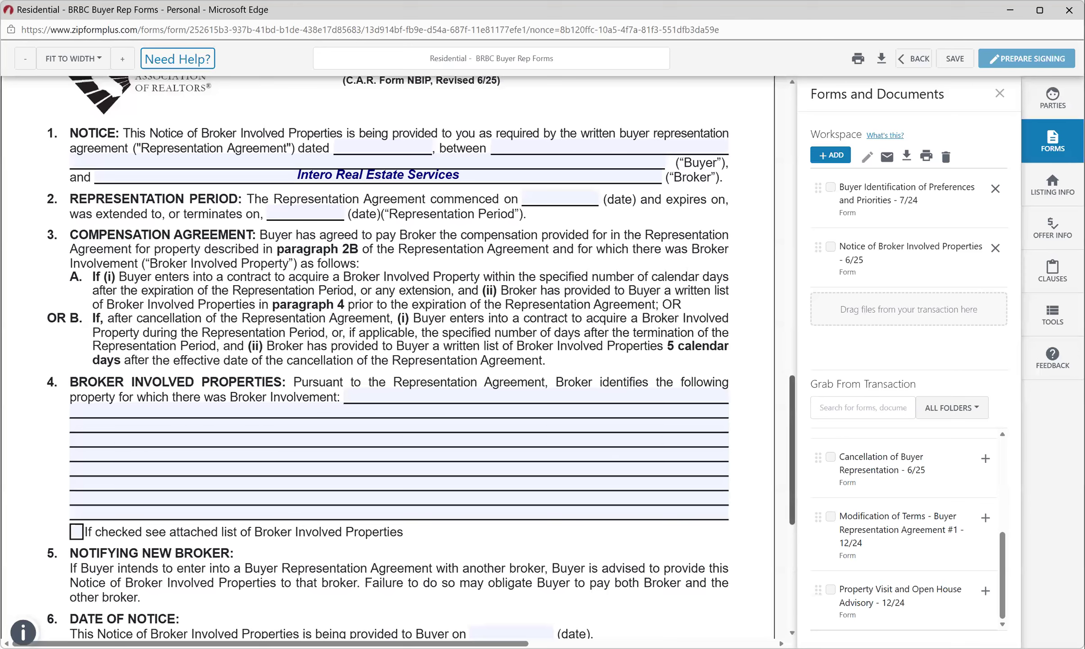
scroll(792, 451, "down", 5)
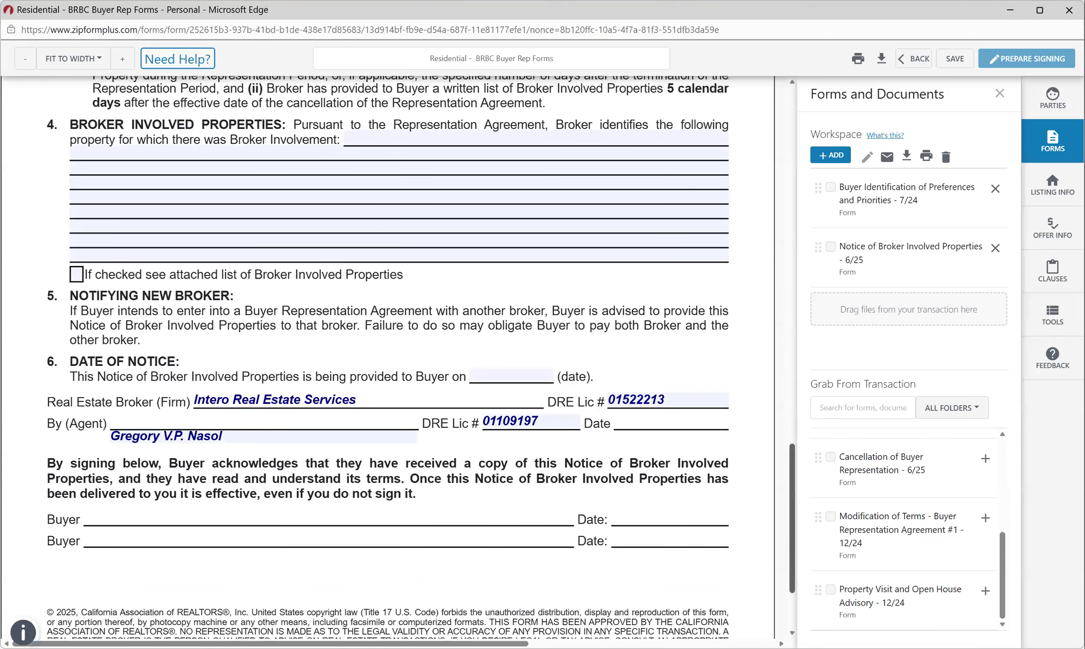
scroll(387, 356, "up", 6)
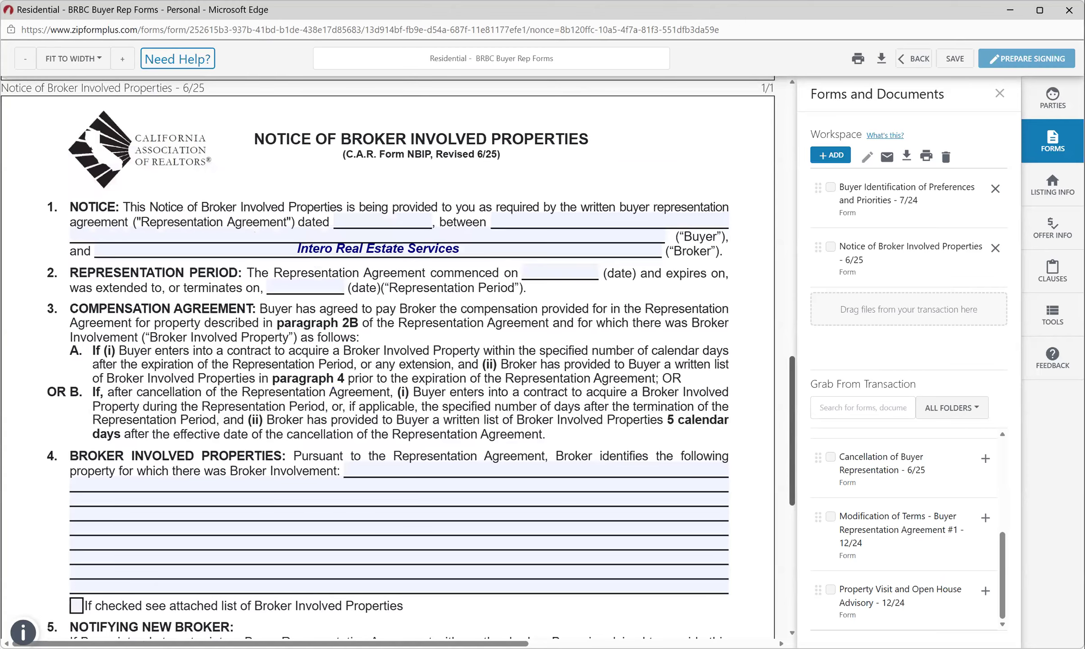
scroll(387, 355, "up", 10)
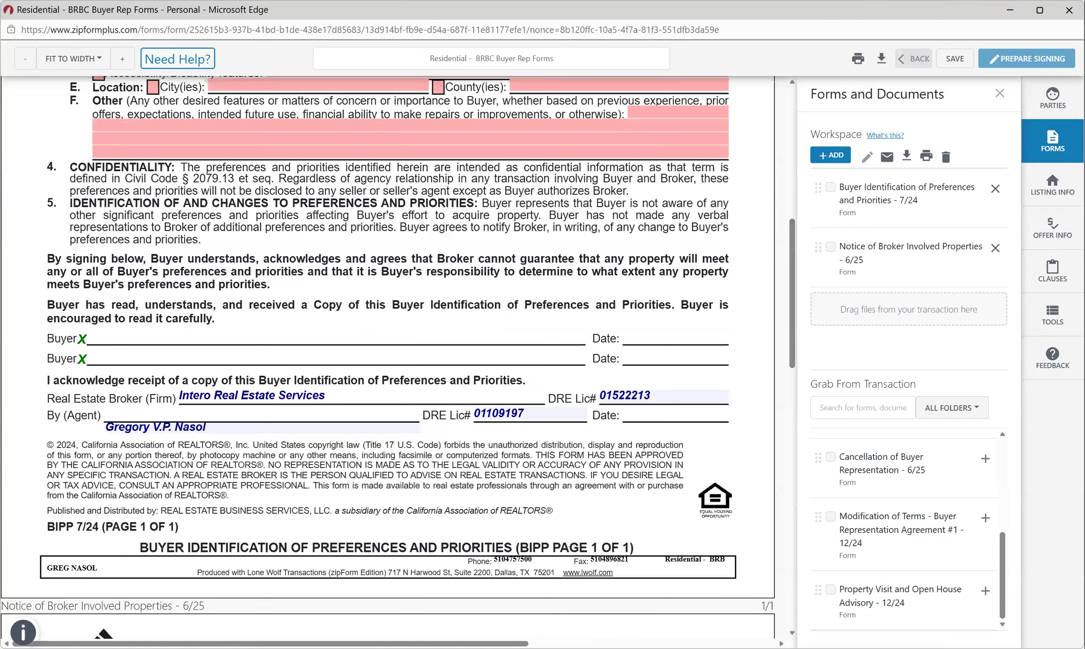
Leave the BRBC transaction forms and go to the Forms and Checklists templates list.
left_click(914, 59)
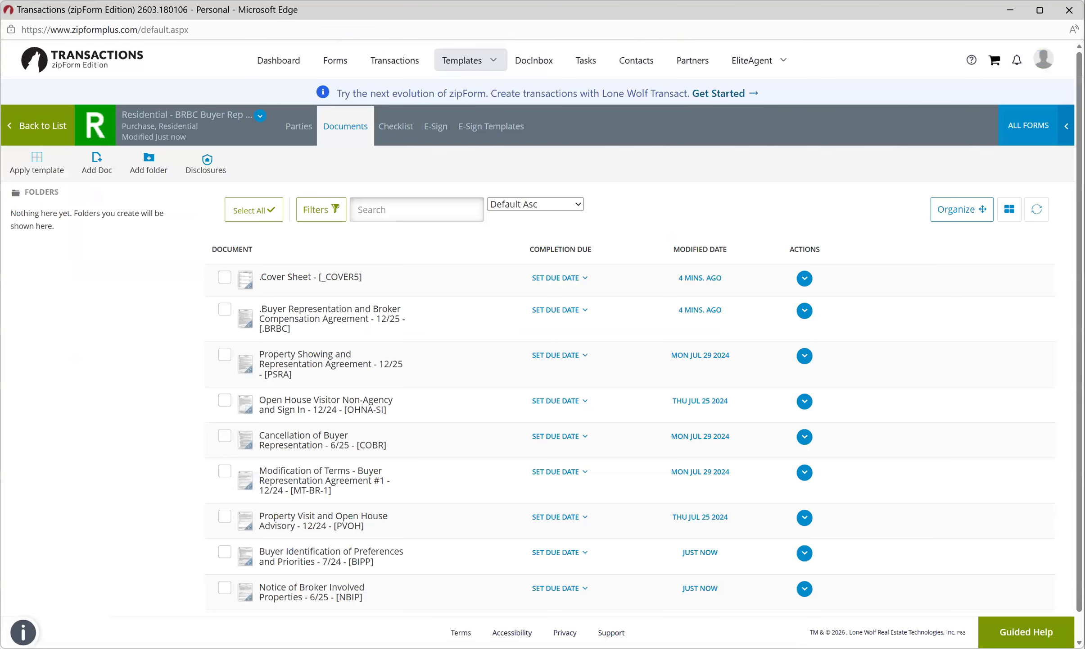
mouse_move(470, 60)
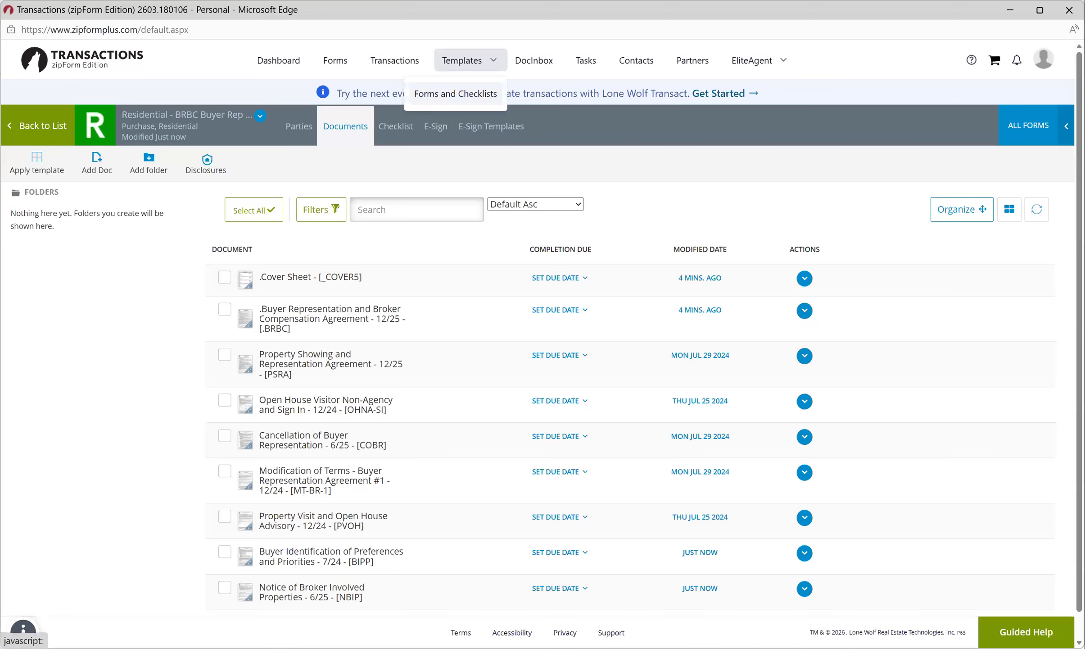
left_click(455, 94)
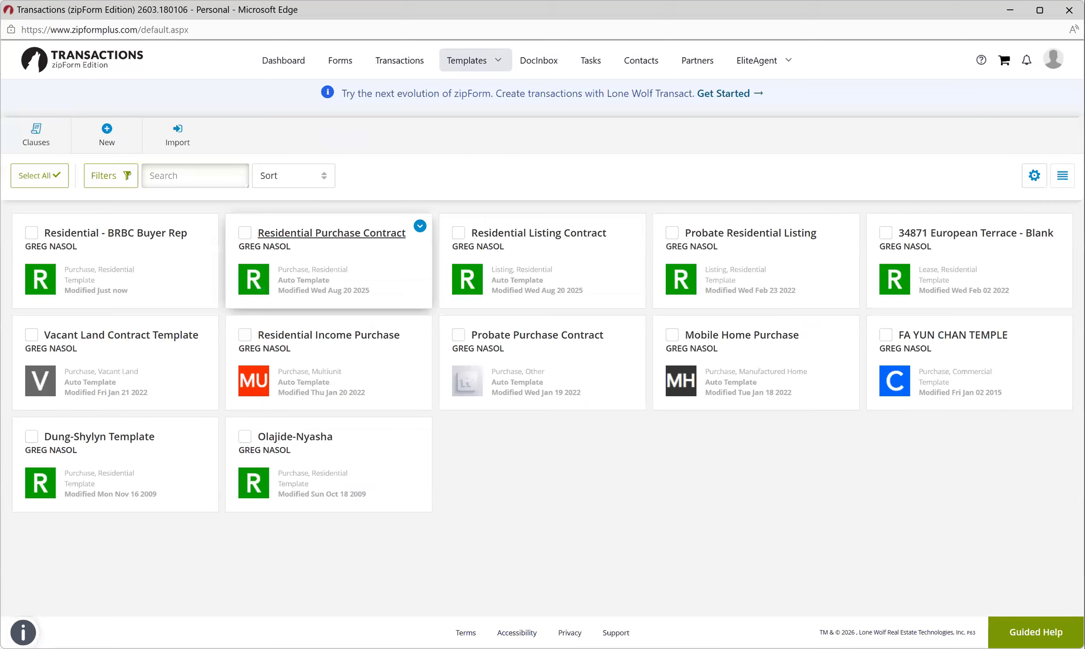
Open the Residential Purchase Contract template's Cover Sheet and scroll through it.
left_click(332, 232)
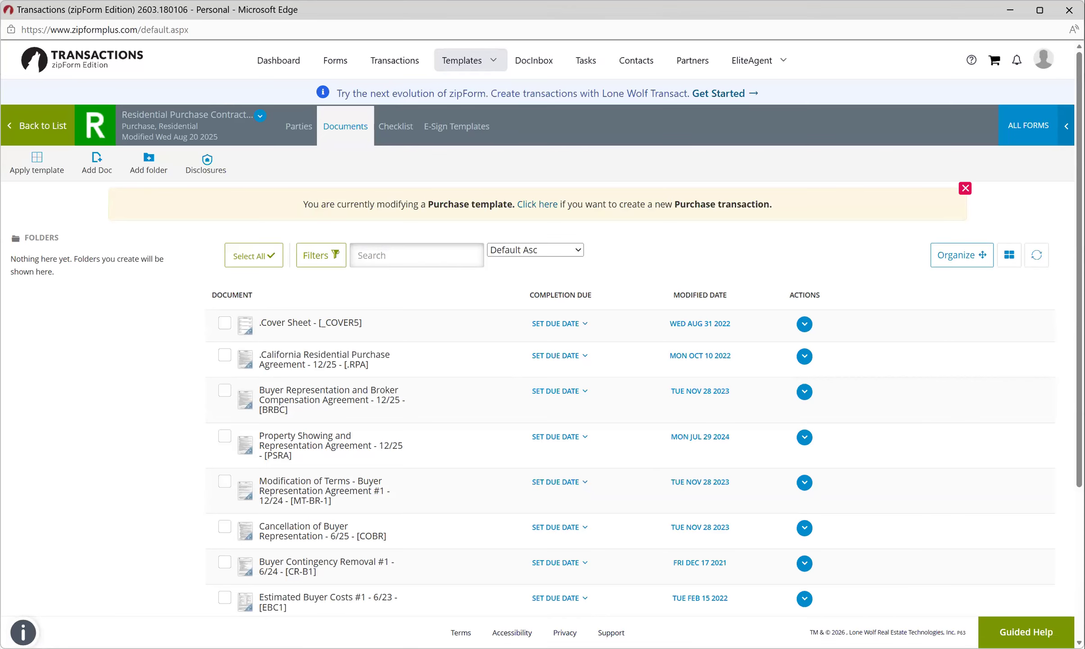
left_click(310, 322)
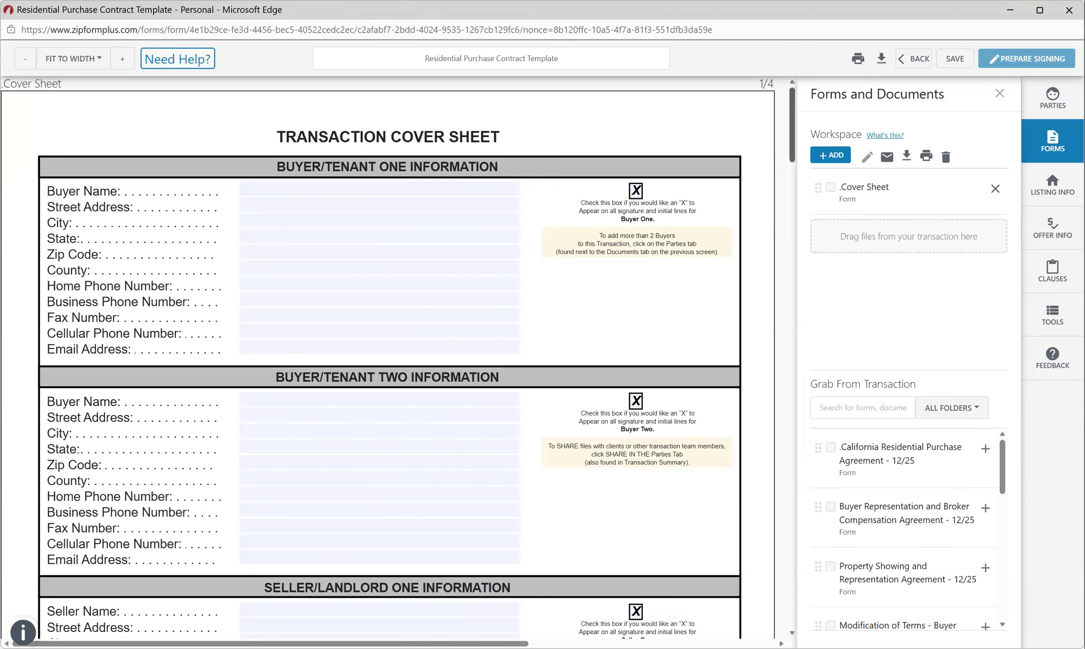
scroll(388, 360, "down", 15)
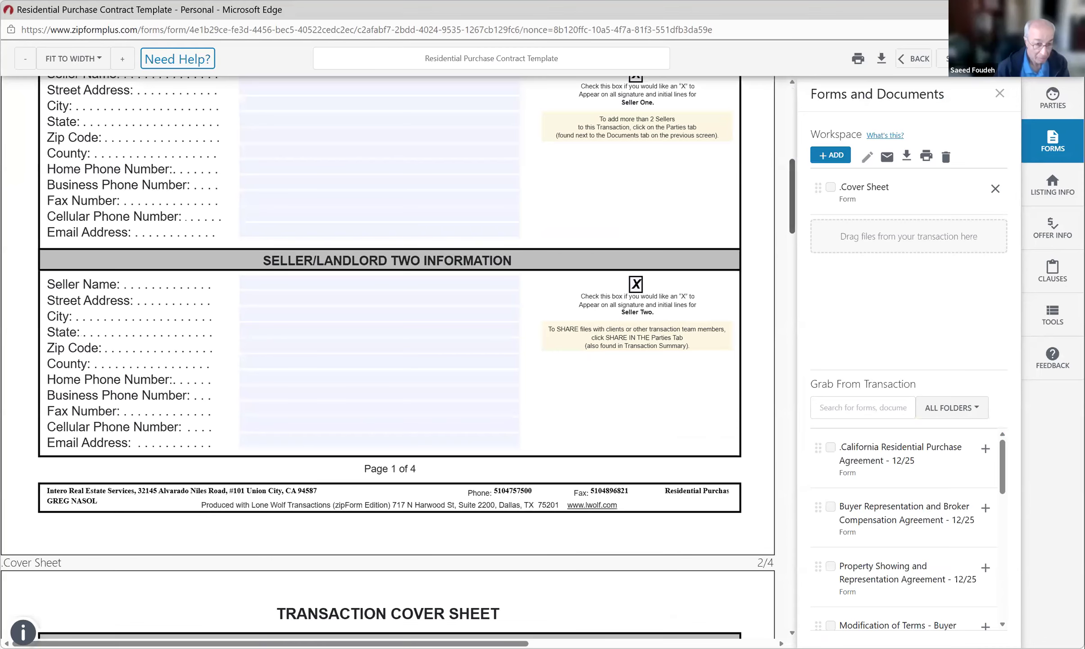
scroll(388, 360, "down", 3)
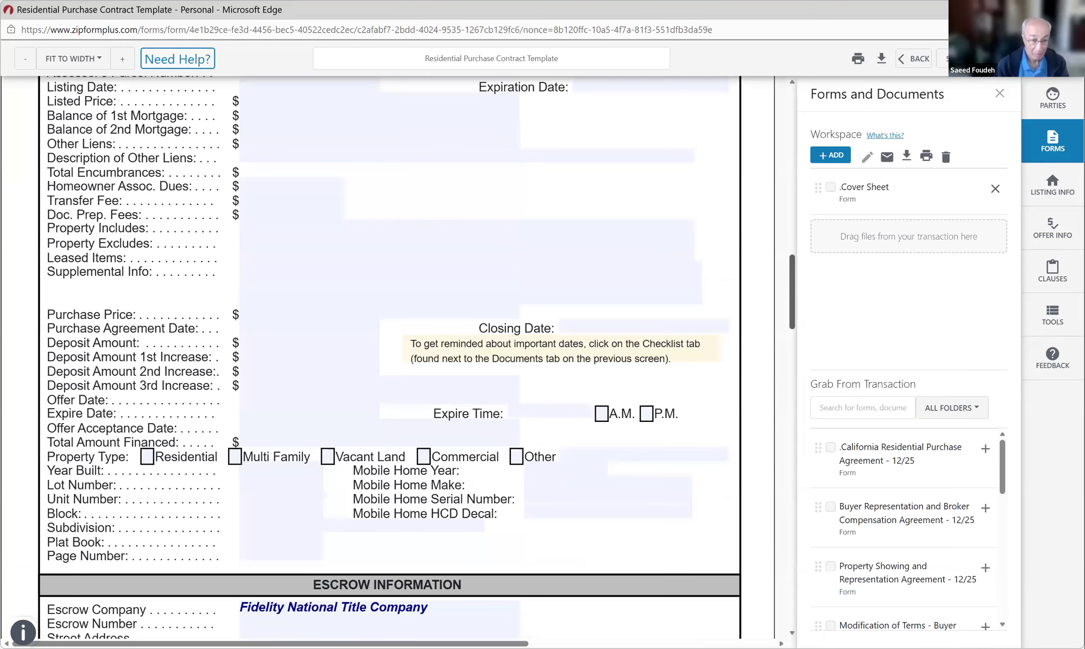
scroll(387, 360, "down", 6)
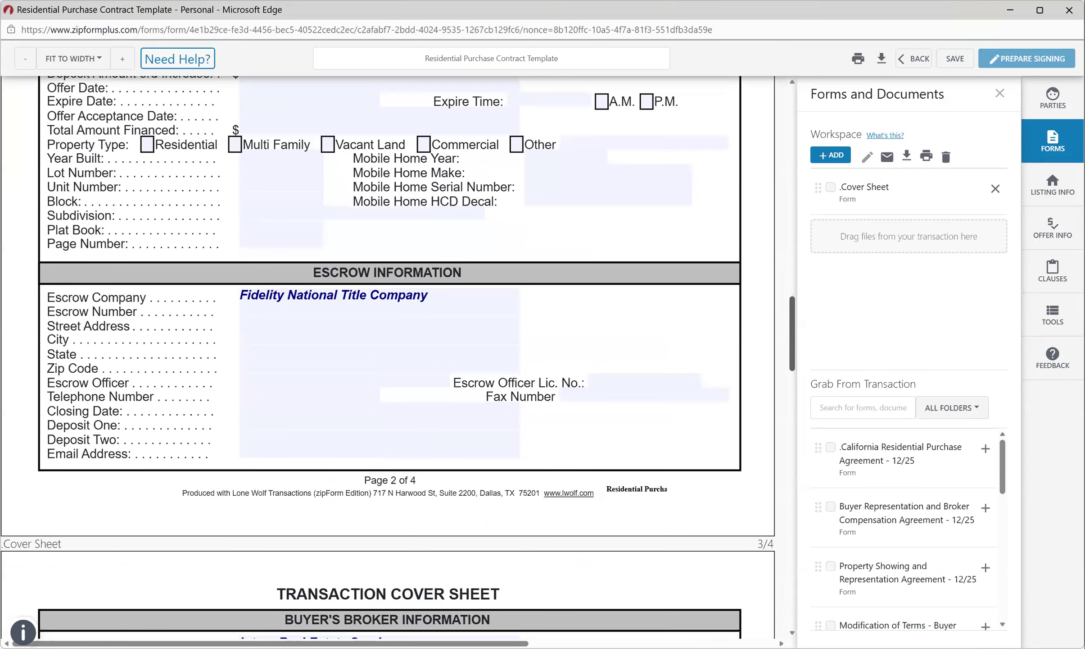
scroll(388, 360, "up", 1)
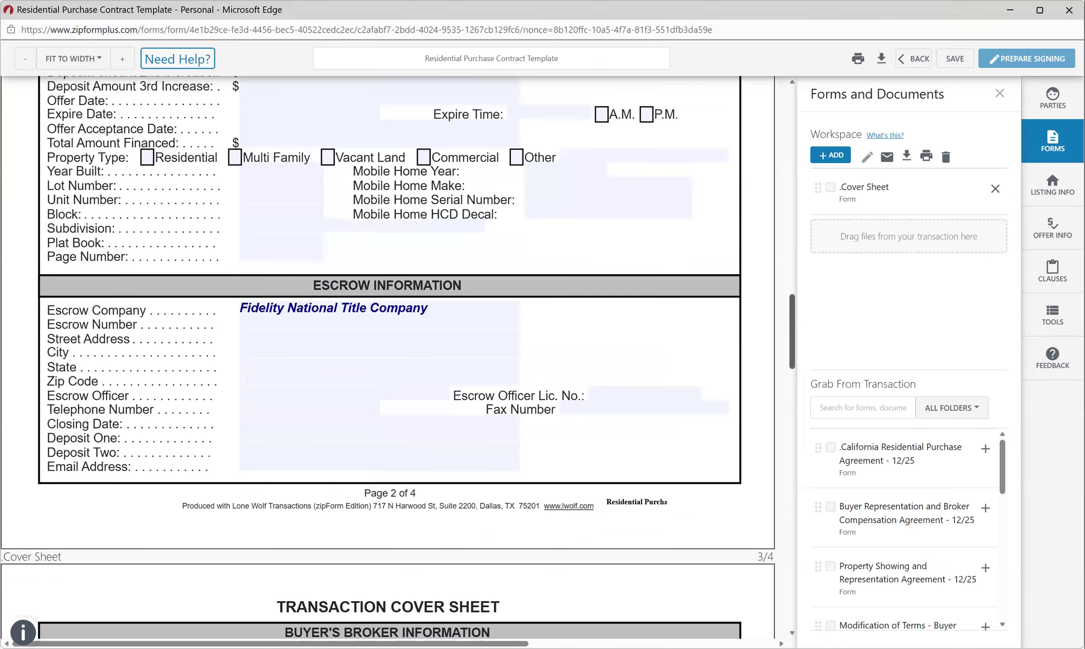
scroll(387, 360, "down", 1)
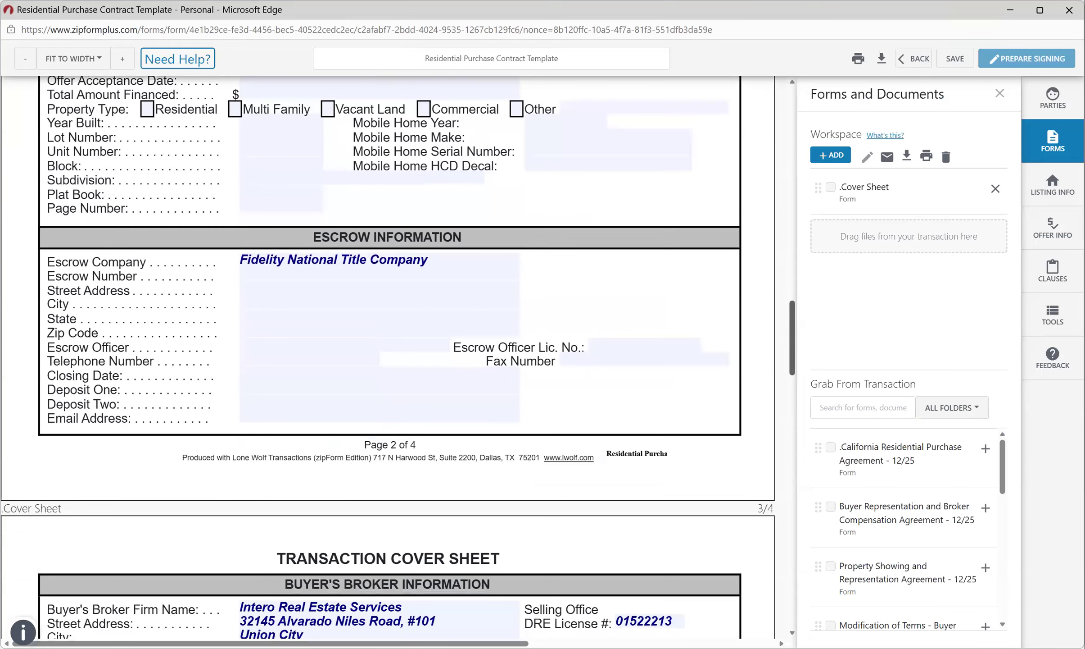
scroll(387, 360, "down", 1)
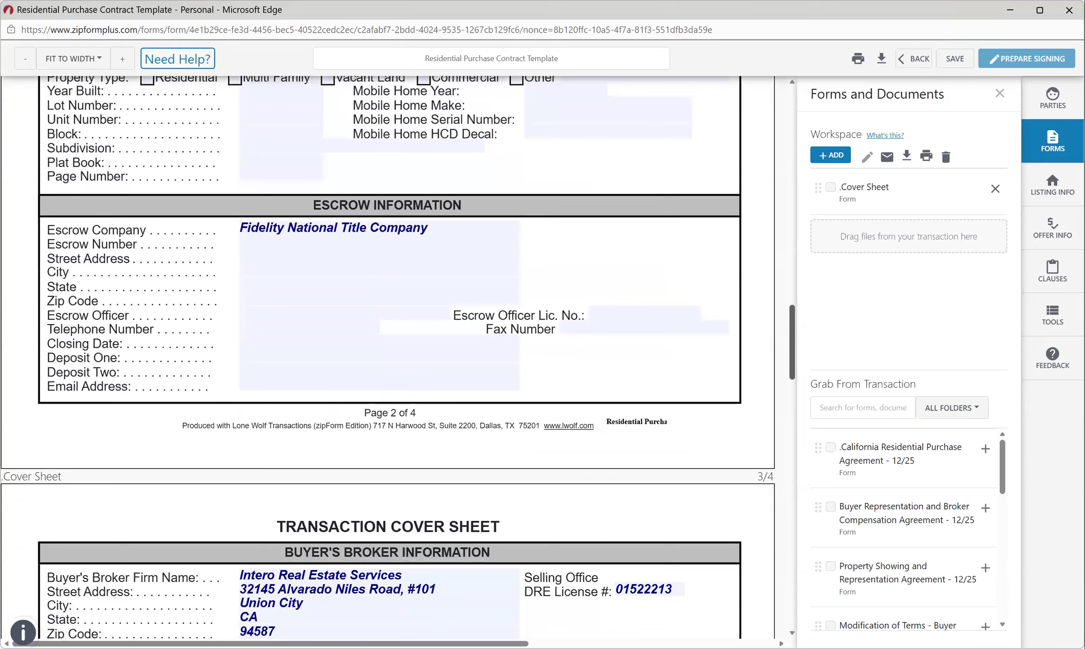
scroll(388, 360, "down", 1)
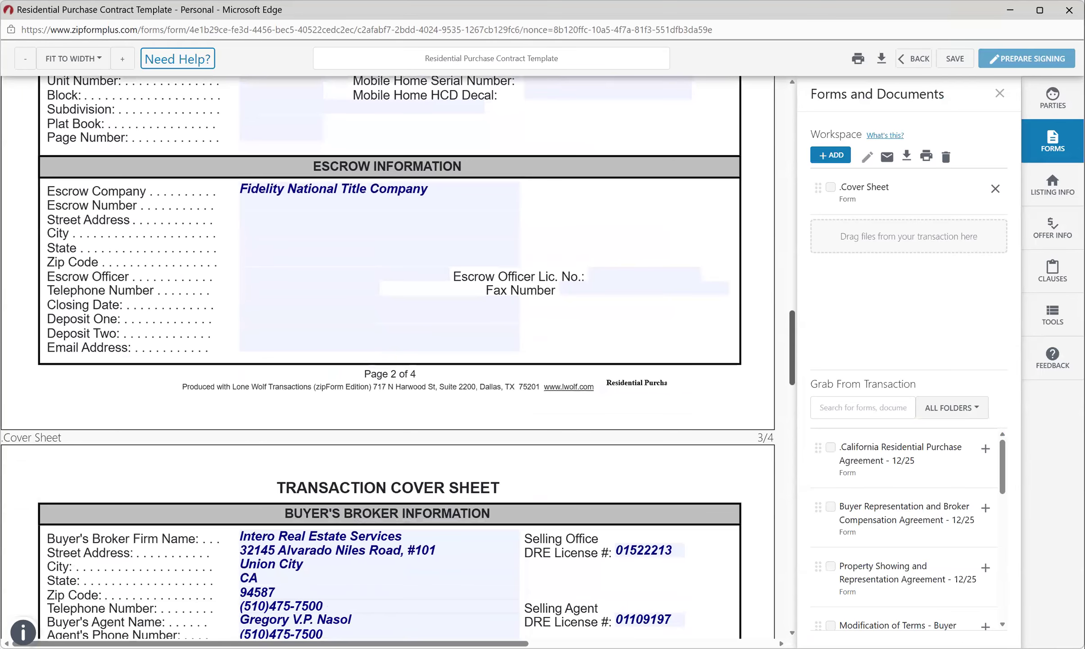
scroll(387, 360, "down", 3)
scroll(387, 361, "down", 3)
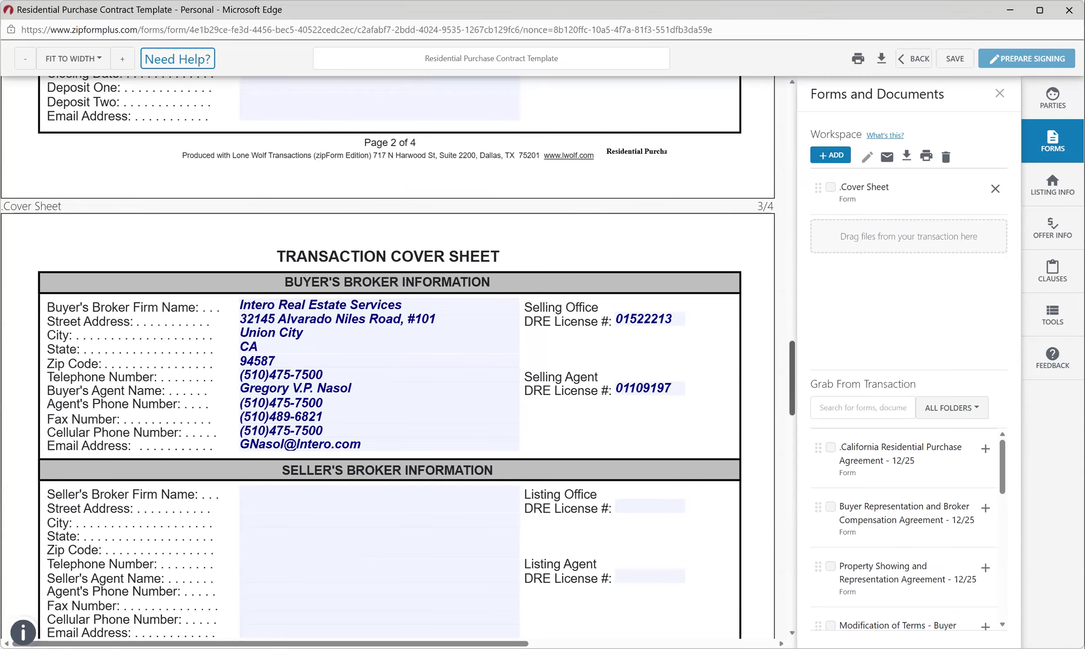
scroll(387, 356, "down", 6)
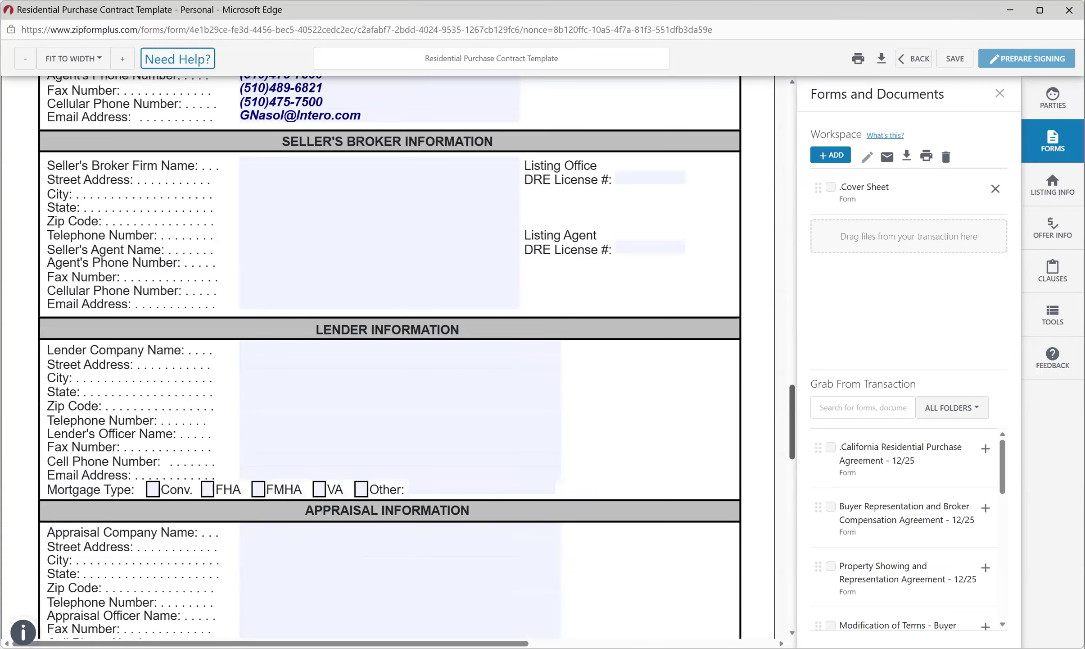
scroll(387, 356, "down", 5)
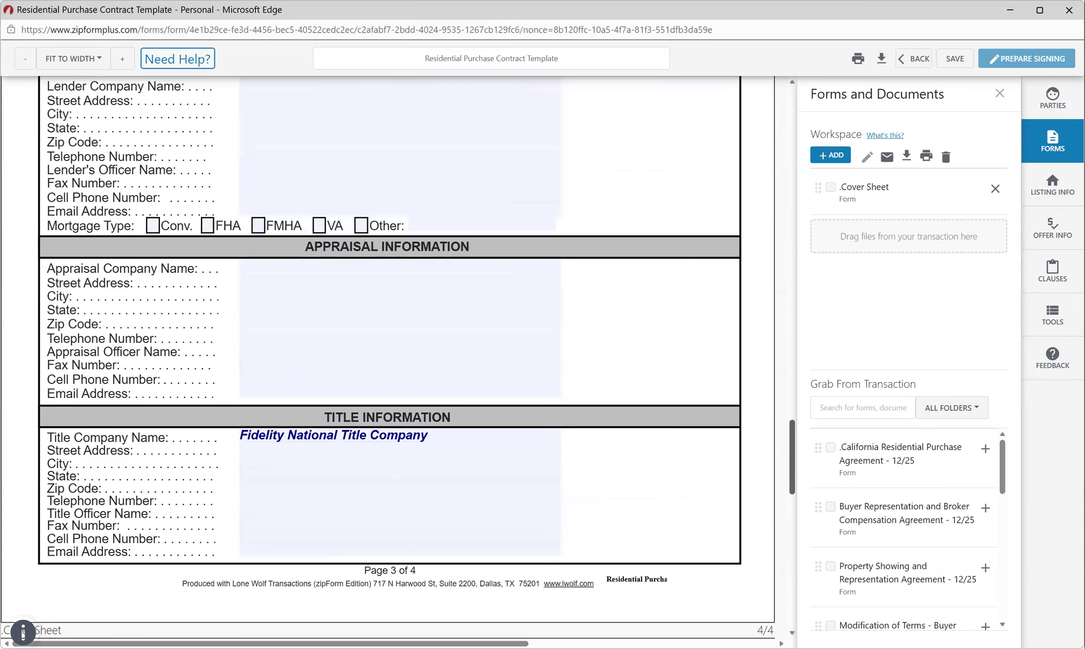
scroll(387, 356, "down", 3)
scroll(387, 356, "down", 1)
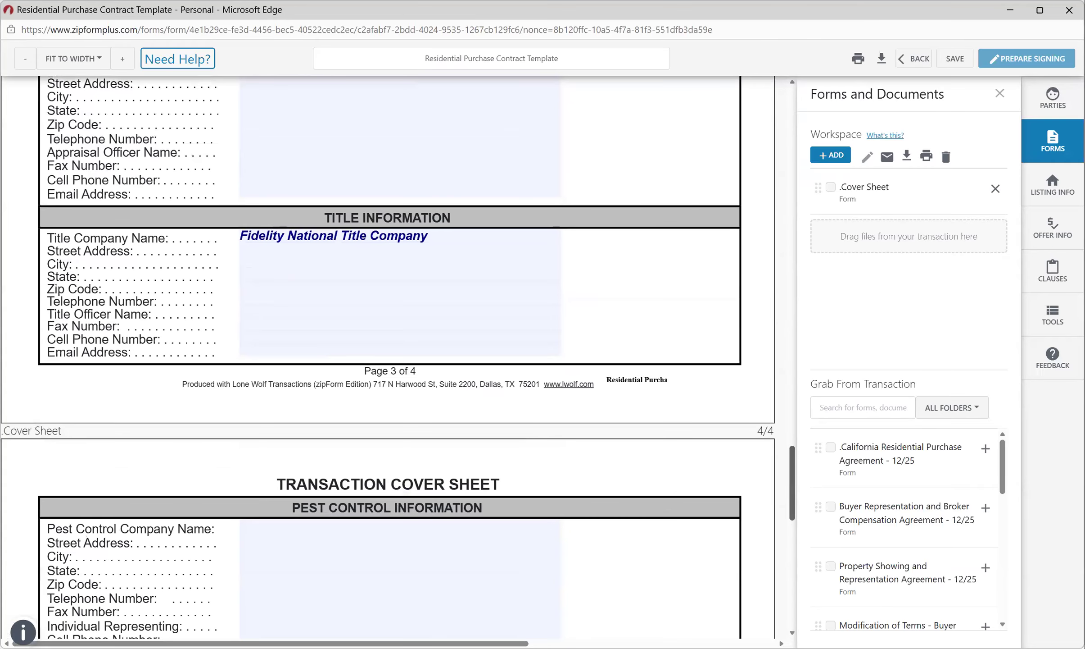
scroll(388, 356, "down", 6)
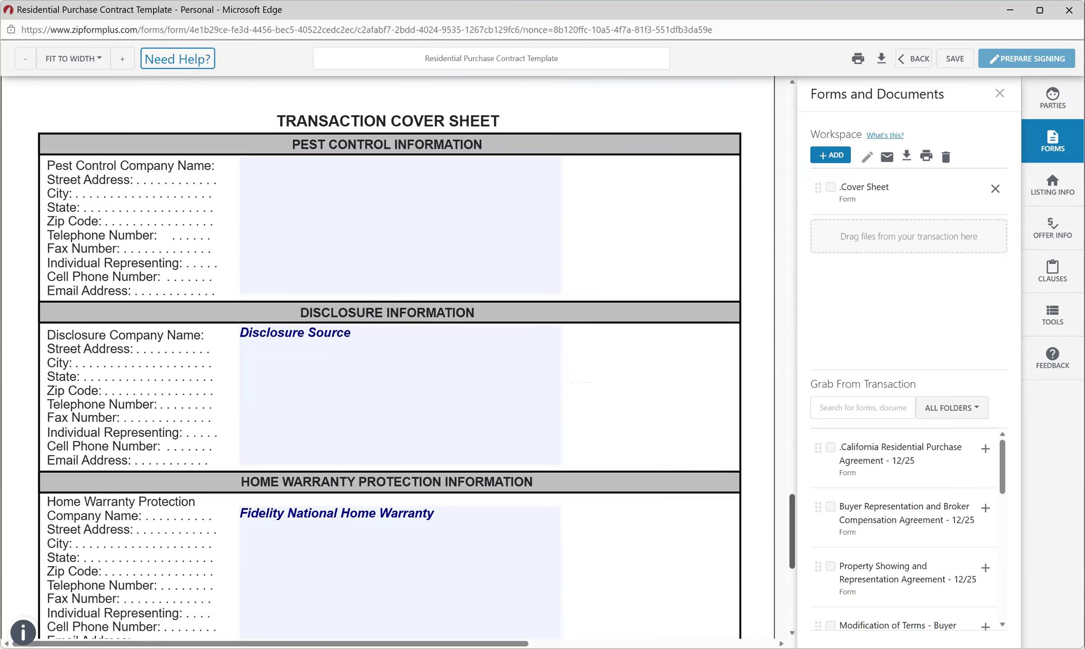
scroll(388, 356, "down", 4)
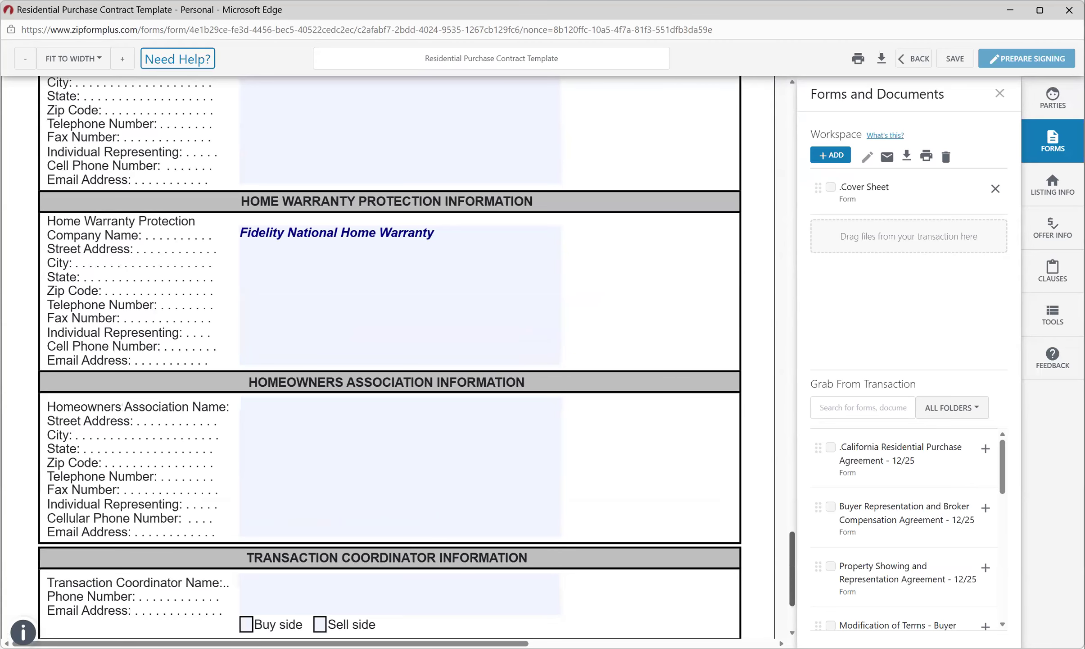
Add the California Residential Purchase Agreement - 12/25 to the workspace beside the Cover Sheet.
scroll(387, 355, "up", 2)
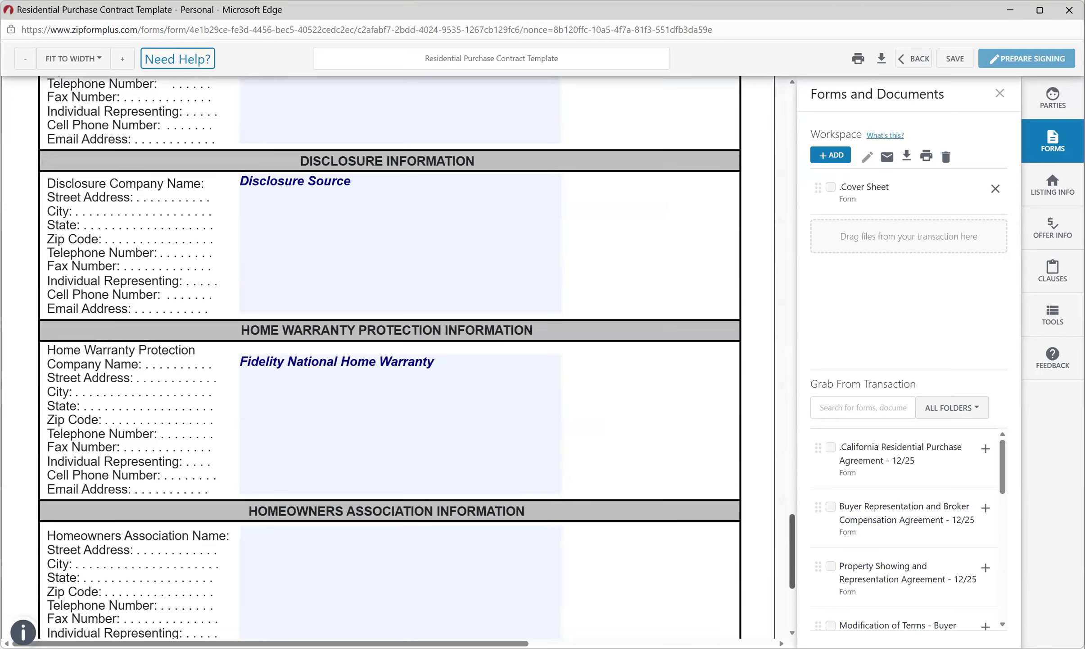
scroll(387, 355, "up", 8)
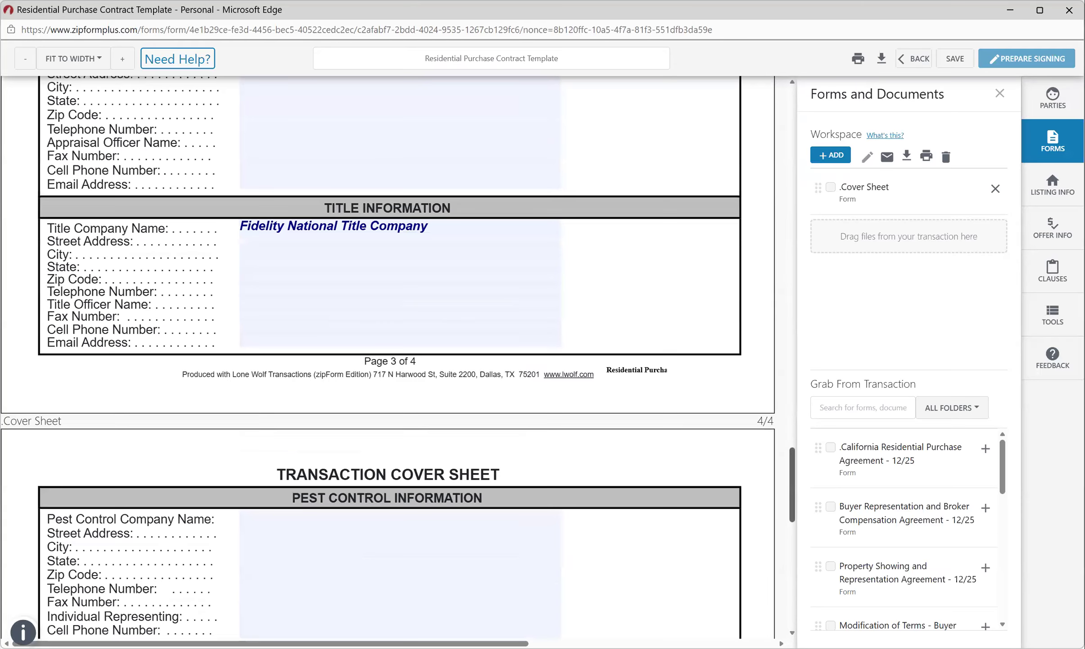
scroll(387, 355, "up", 8)
scroll(388, 355, "up", 2)
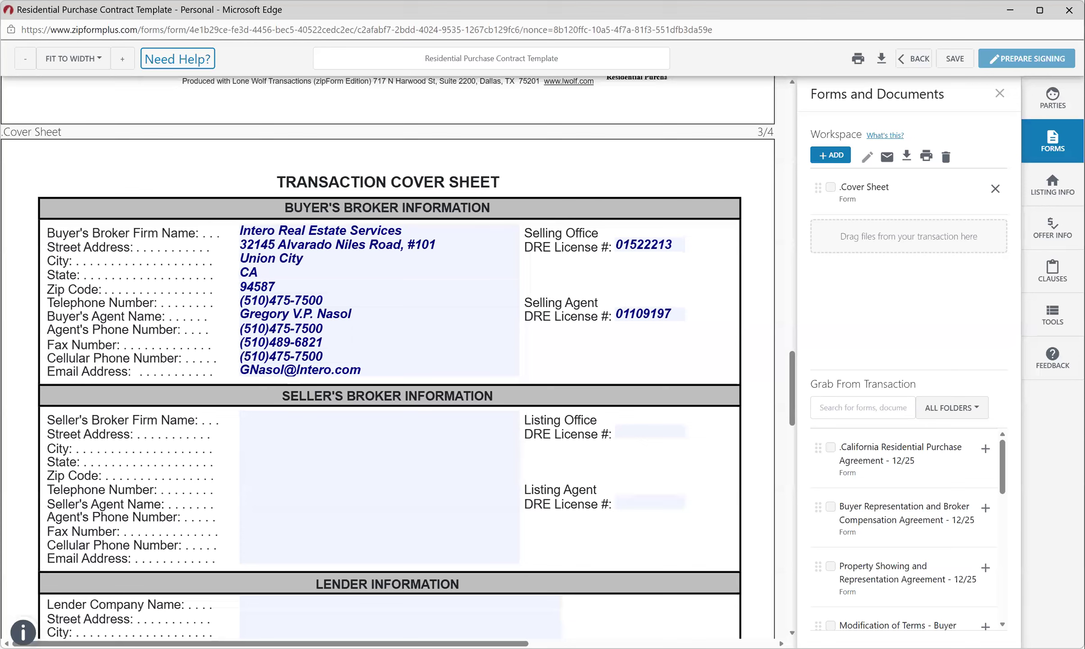
left_click(986, 448)
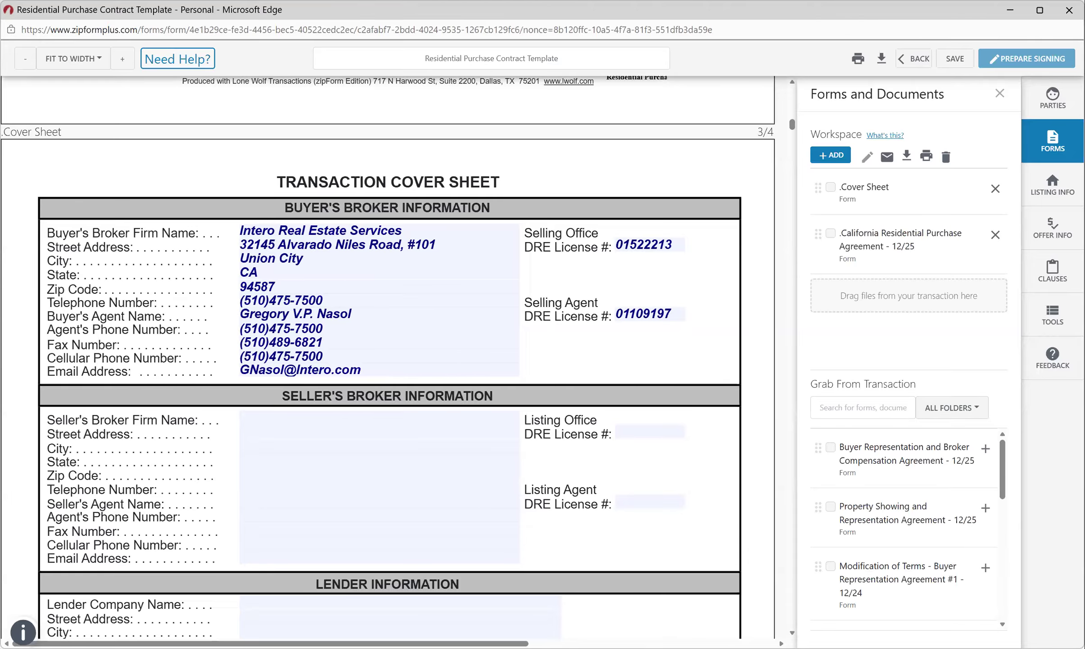
Open the California Residential Purchase Agreement and page through the agency disclosure to the RPA's page 3 Agency section.
left_click(896, 239)
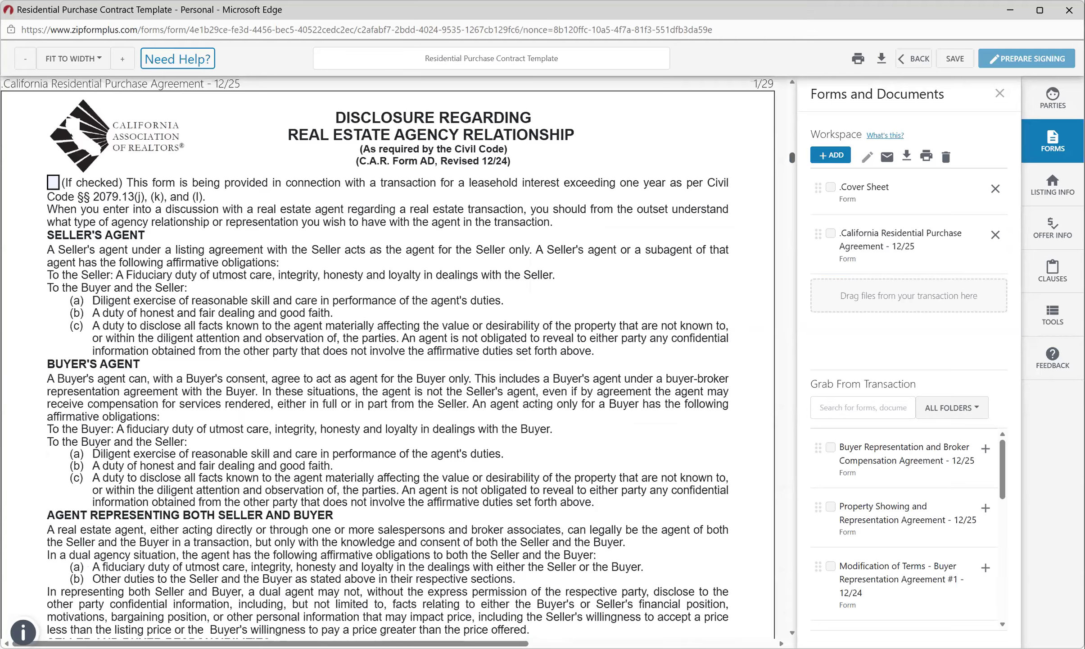
scroll(387, 360, "down", 5)
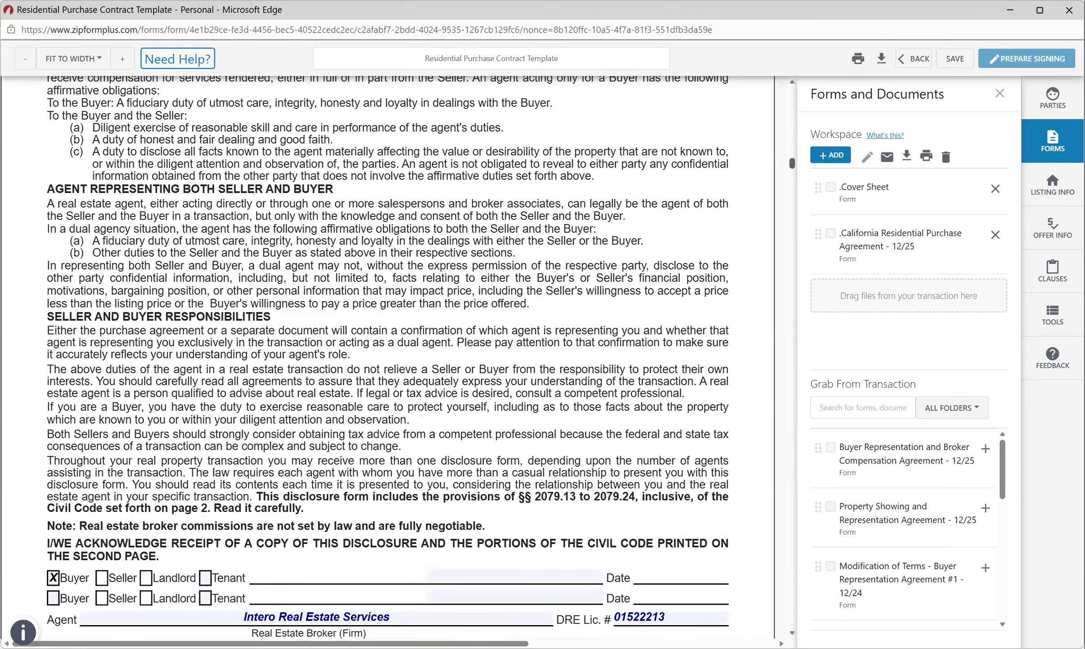
scroll(387, 361, "down", 4)
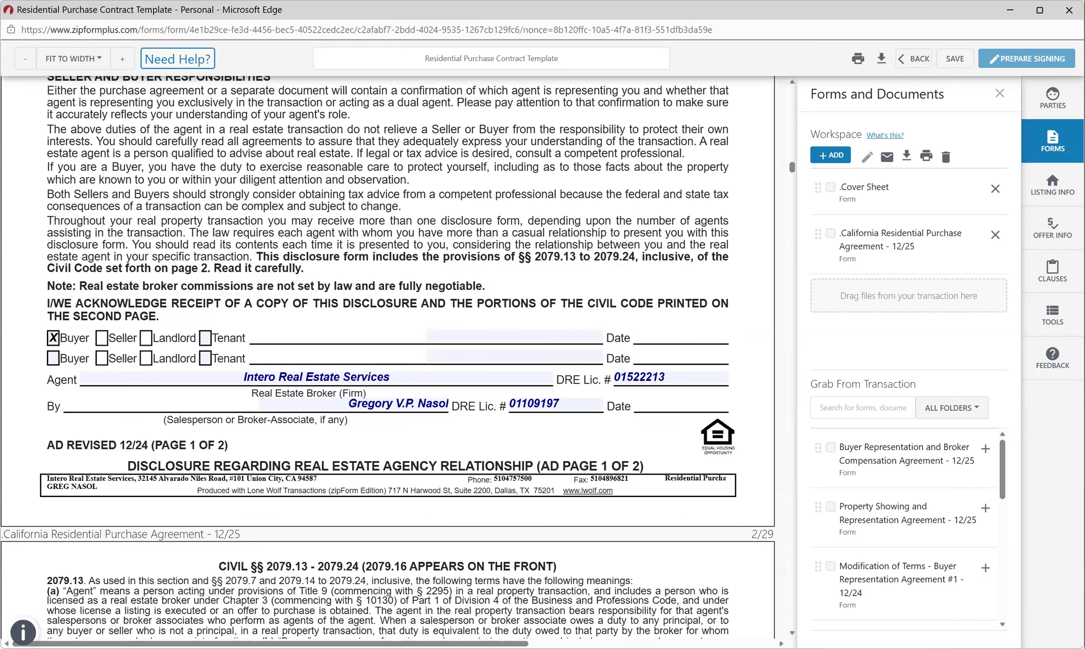
scroll(388, 356, "down", 6)
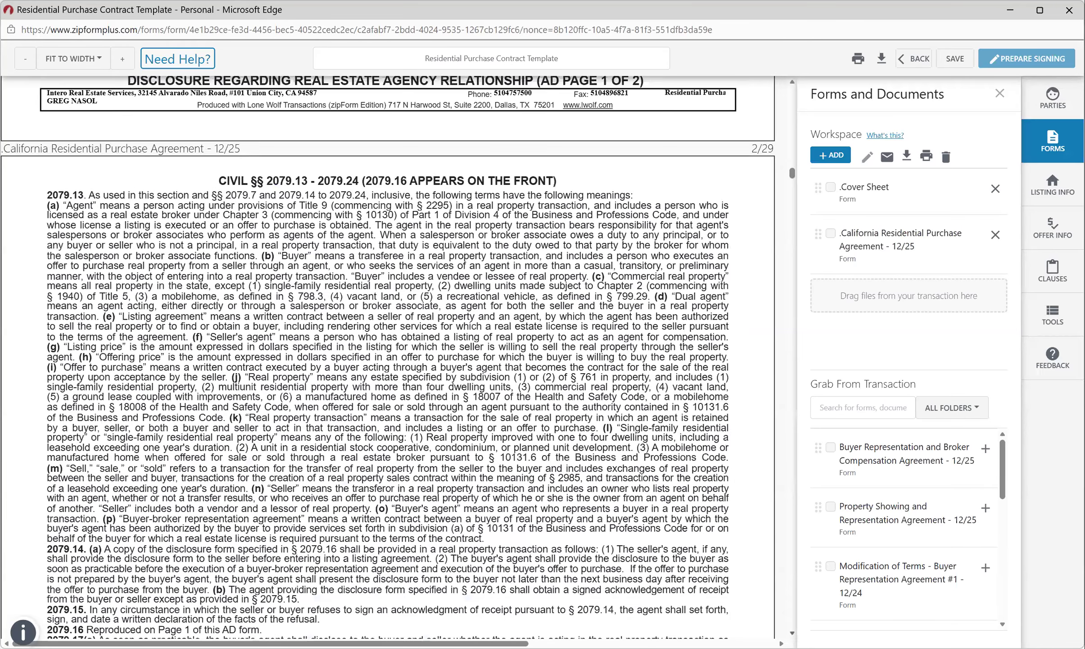
scroll(388, 356, "down", 15)
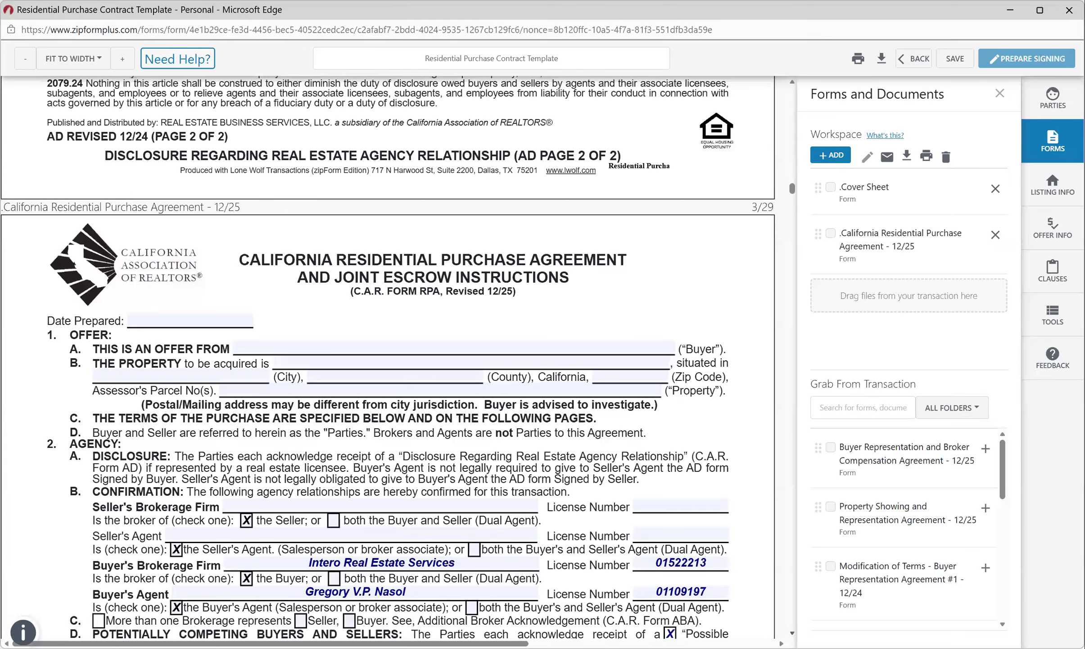
Bring up the RPA page 1 Terms of Purchase table showing Close of Escrow at 30 days.
scroll(388, 356, "down", 1)
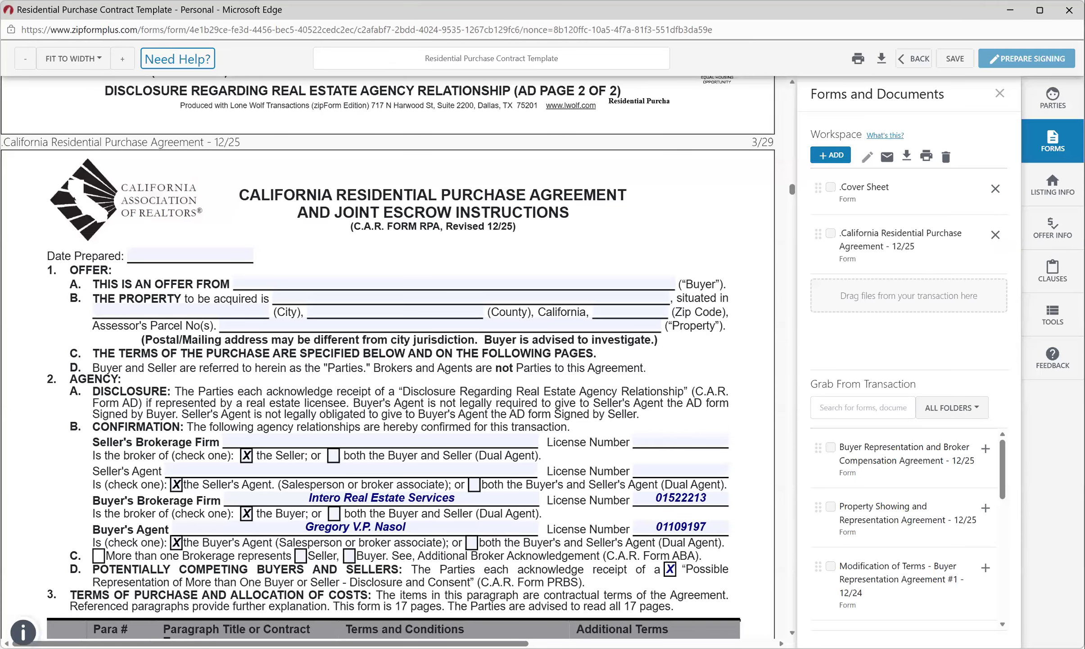
scroll(388, 356, "down", 8)
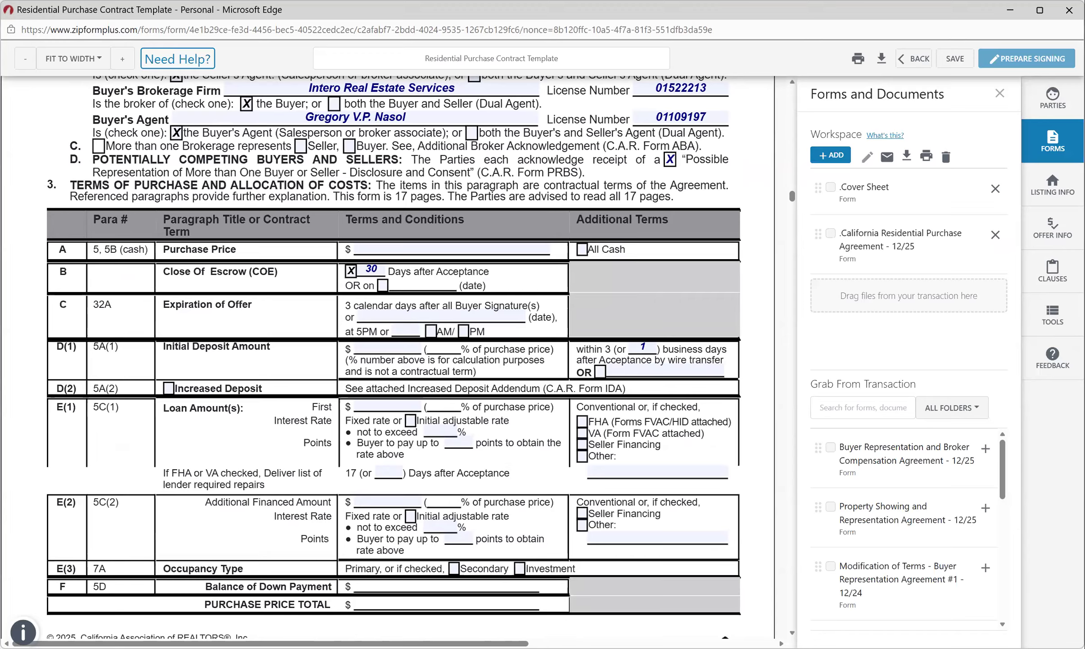
left_click_drag(841, 94, 886, 94)
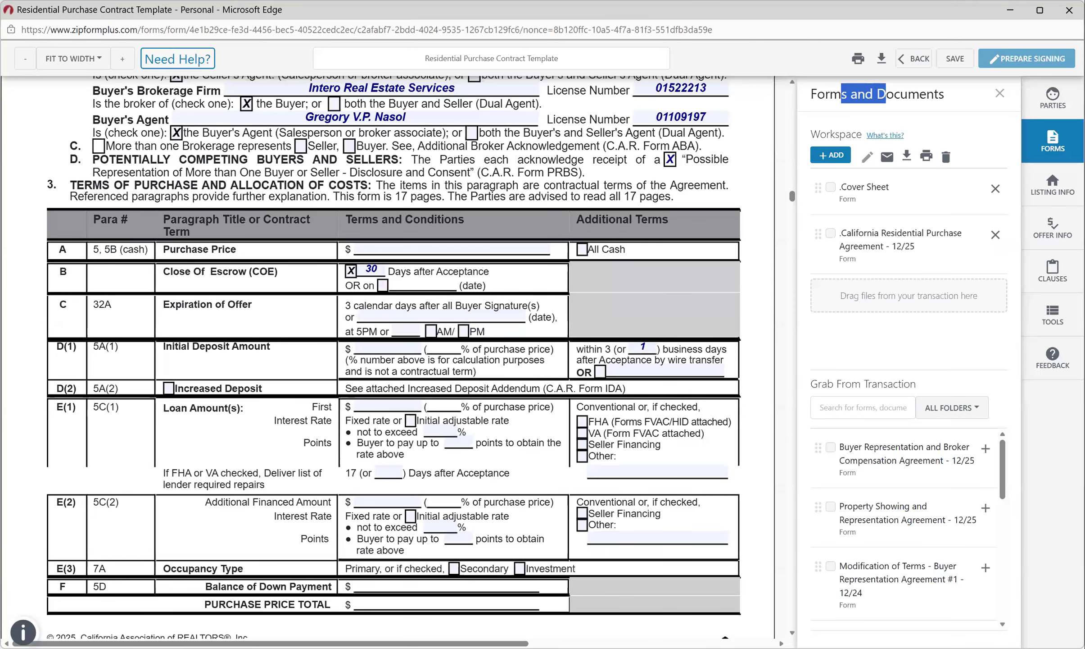
Move to RPA page 2 sections G–L to check the 3.000% broker payment and contingency periods.
scroll(394, 357, "down", 1)
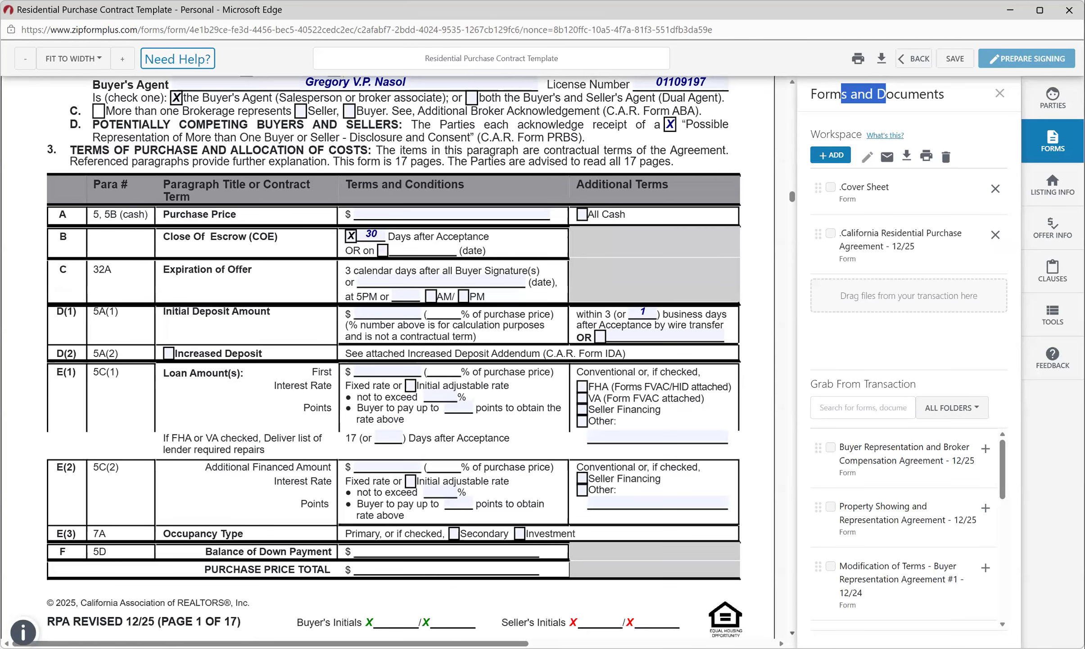
scroll(387, 356, "down", 8)
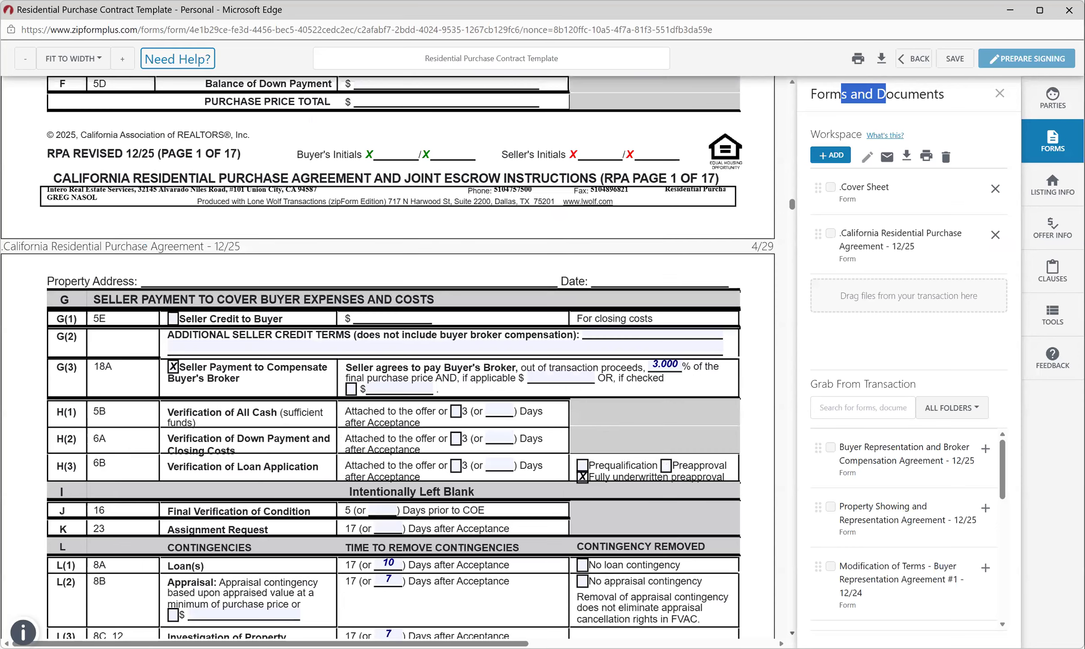
scroll(388, 356, "down", 1)
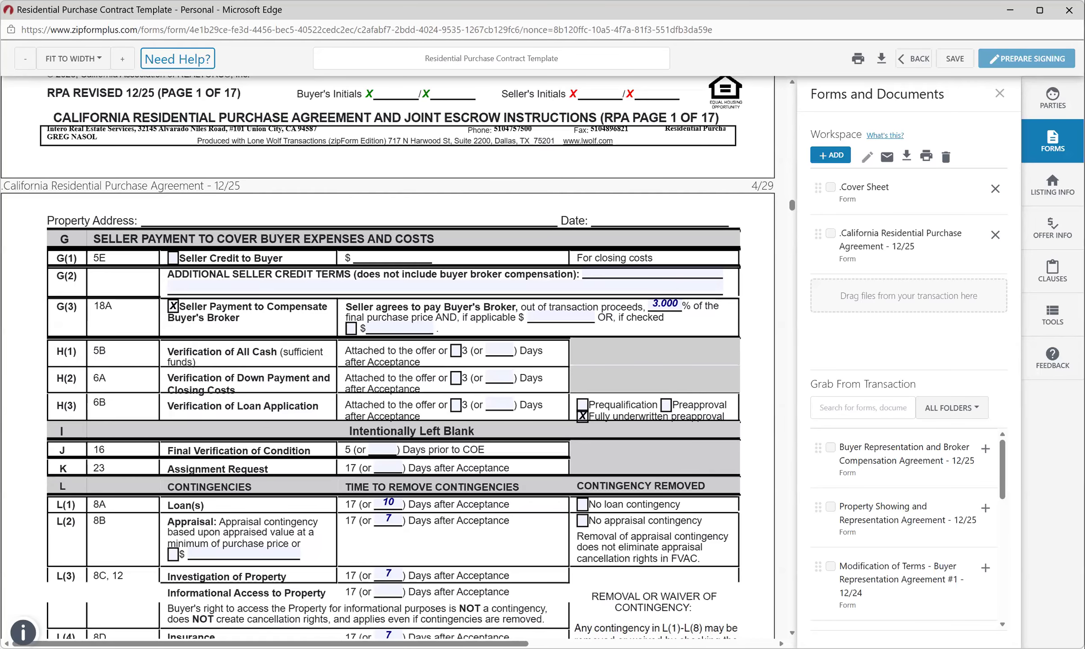
scroll(389, 357, "down", 1)
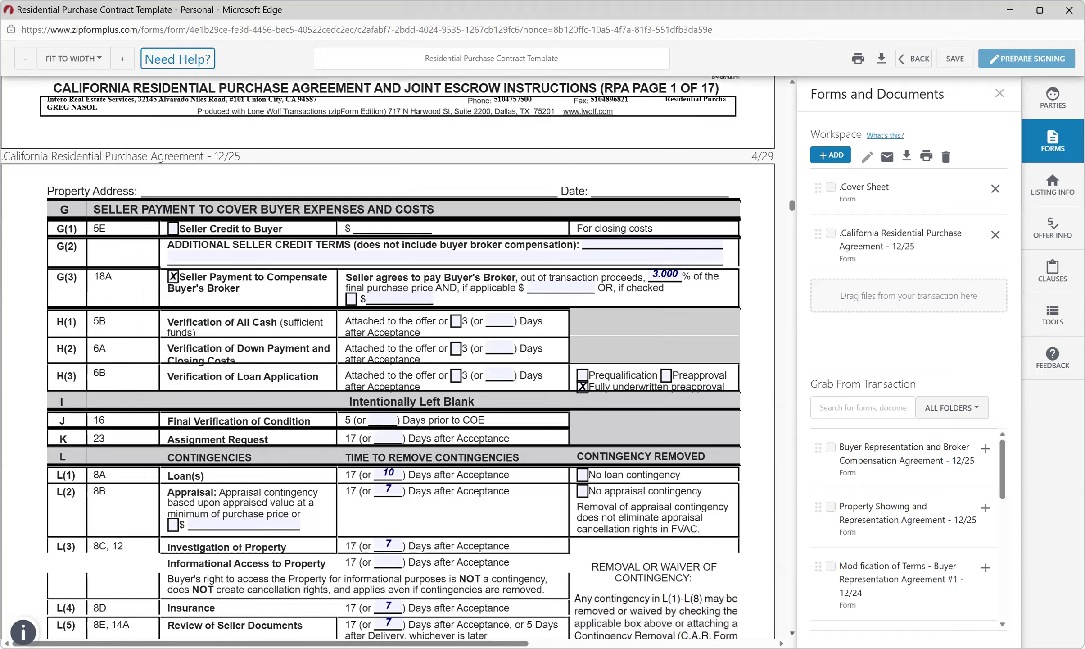
scroll(389, 358, "down", 4)
Tick and then clear 'No loan contingency' in L(1), keeping the 10-day loan contingency.
scroll(388, 357, "down", 1)
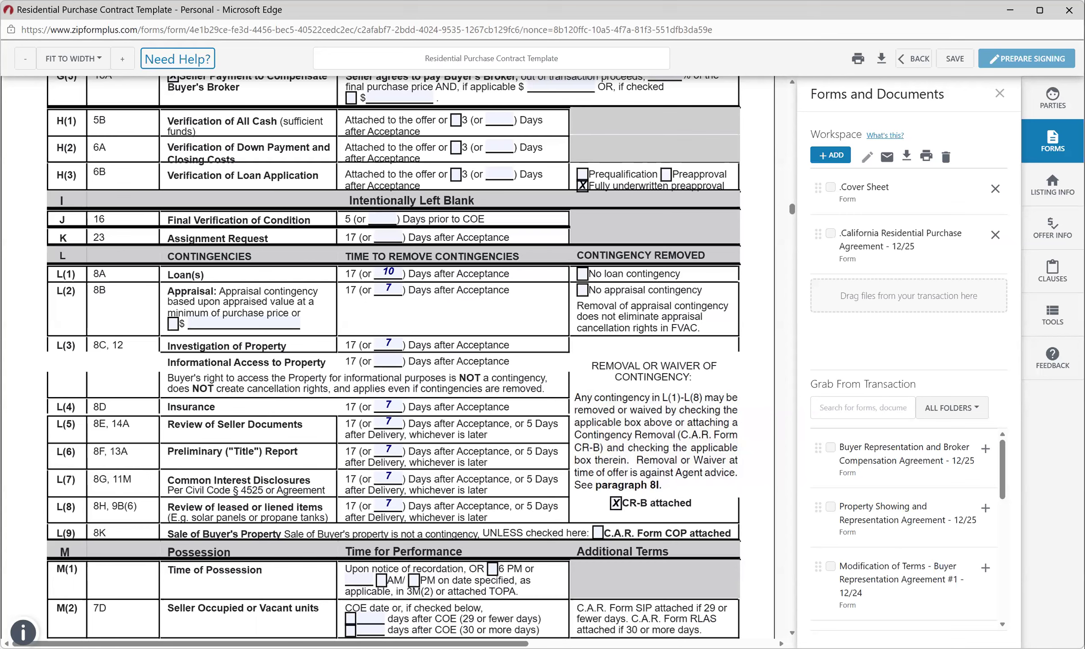
left_click(583, 273)
left_click(583, 274)
Review sections L through N: 7-day L(5)–L(8) contingencies and 1-day N(1)–N(4) deadlines.
scroll(394, 358, "down", 1)
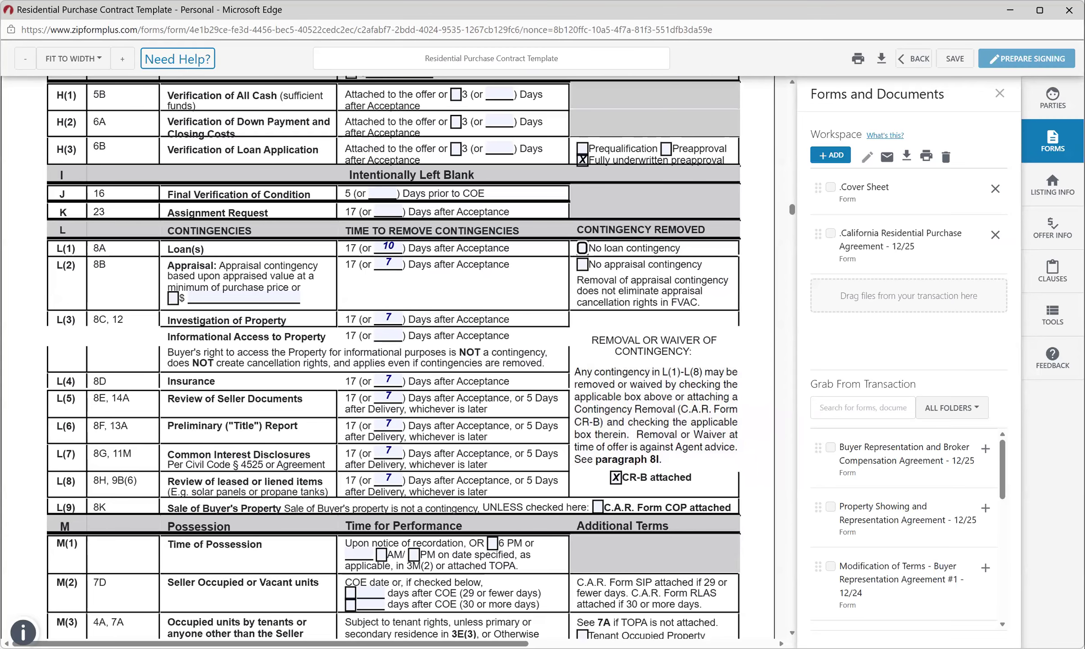
scroll(394, 357, "down", 3)
scroll(394, 358, "down", 1)
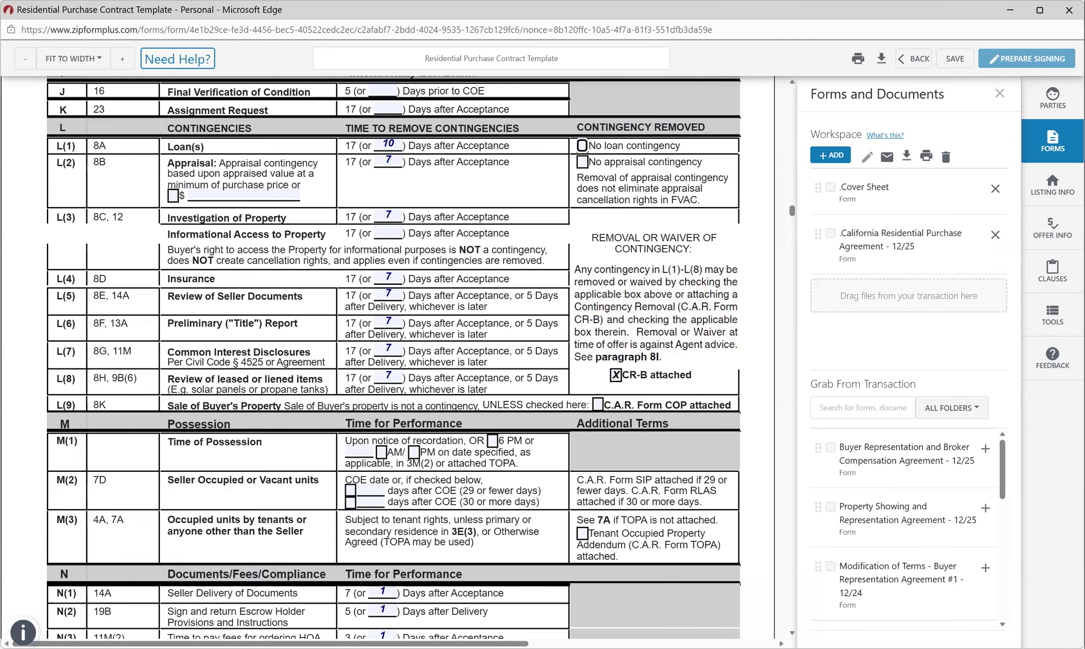
scroll(394, 356, "down", 1)
scroll(394, 355, "down", 3)
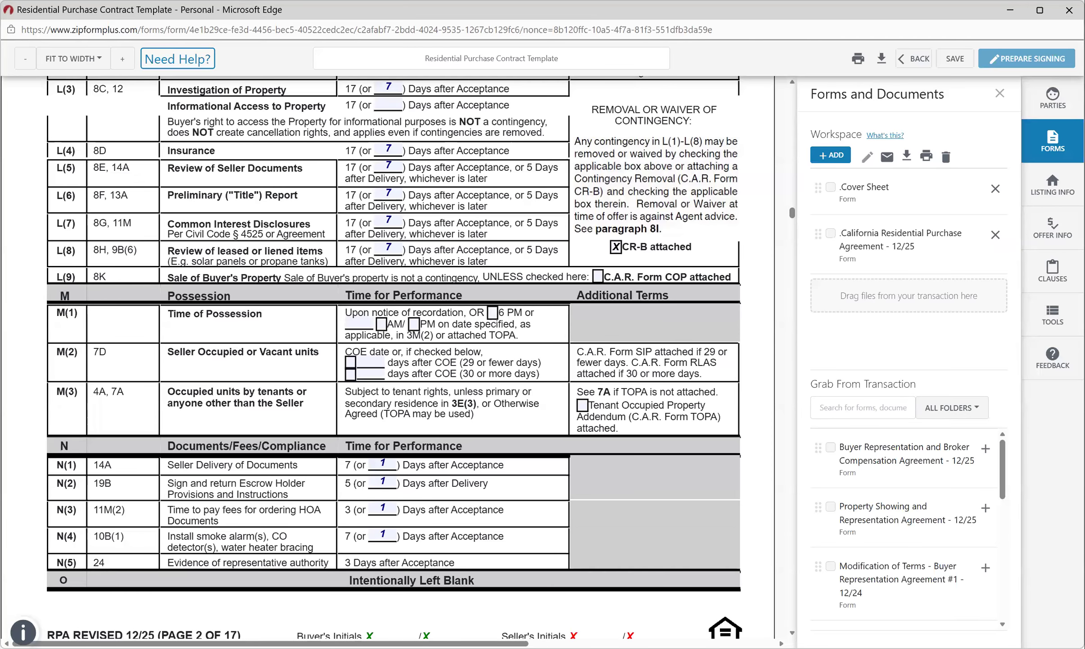
scroll(393, 356, "up", 1)
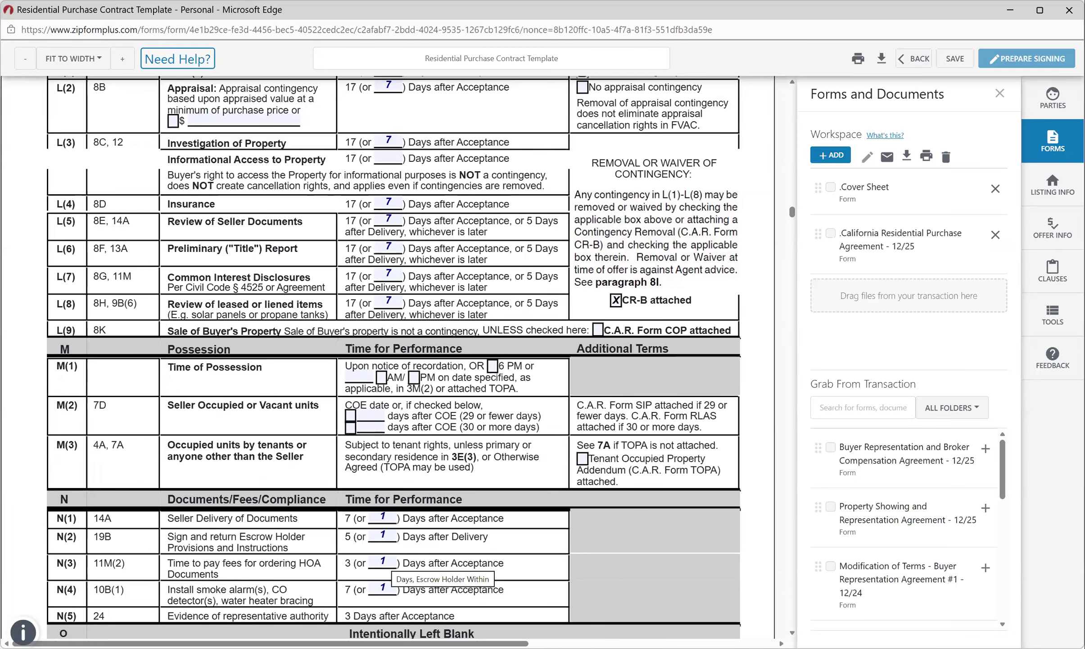
Scroll RPA page 3: Buyer pays escrow and title via Fidelity National Title, city transfer tax split 50/50.
scroll(393, 356, "down", 1)
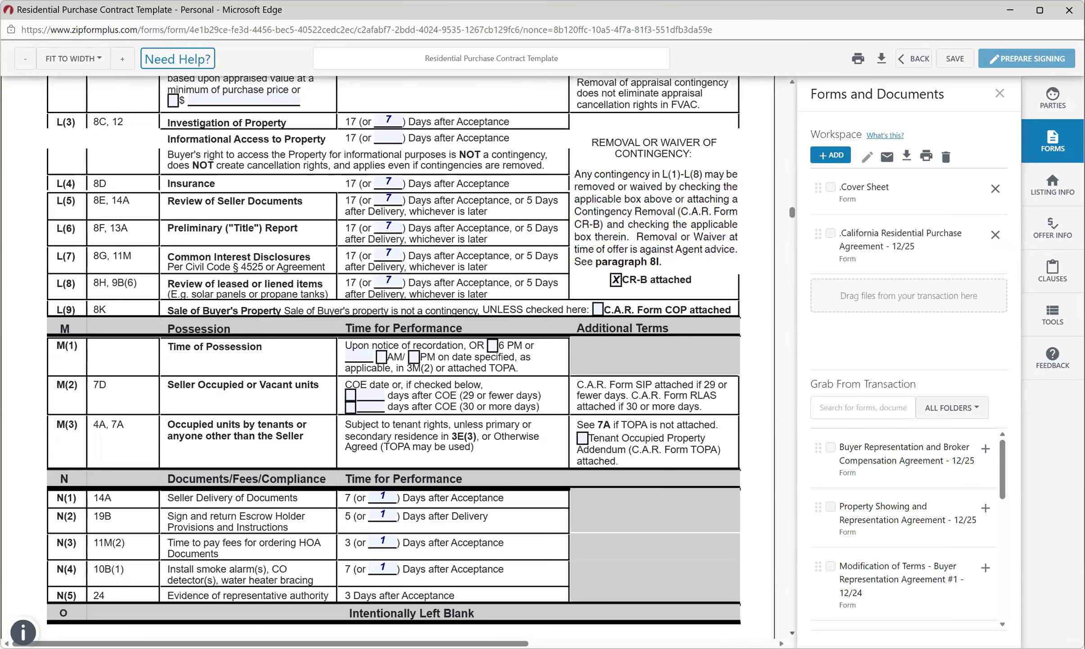
scroll(393, 355, "down", 6)
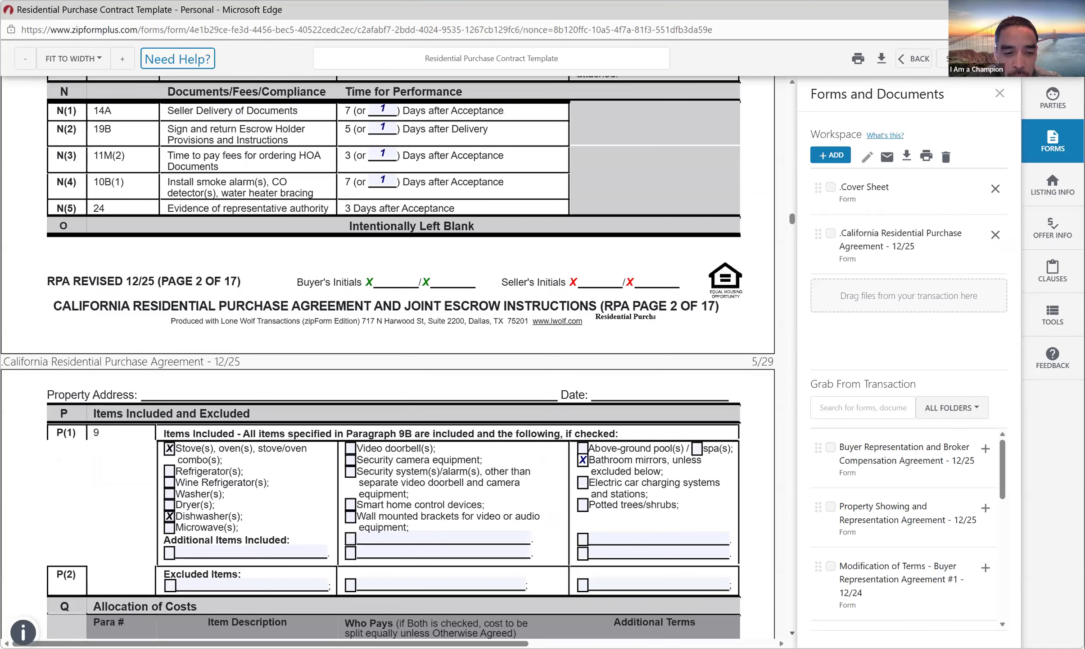
scroll(394, 355, "down", 2)
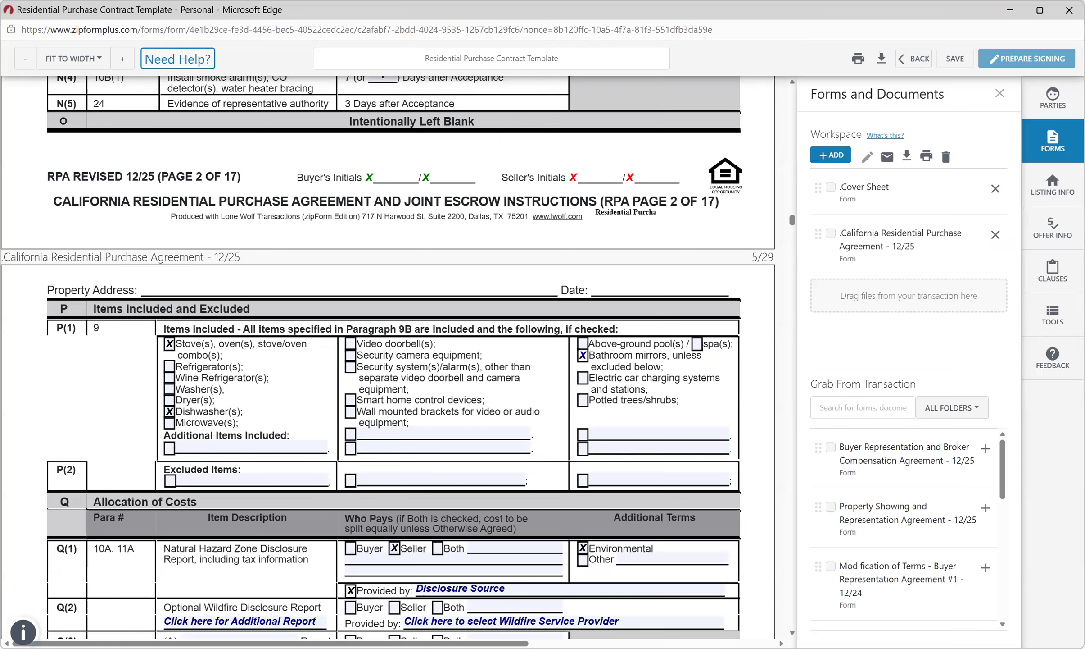
scroll(388, 356, "down", 9)
scroll(394, 356, "up", 1)
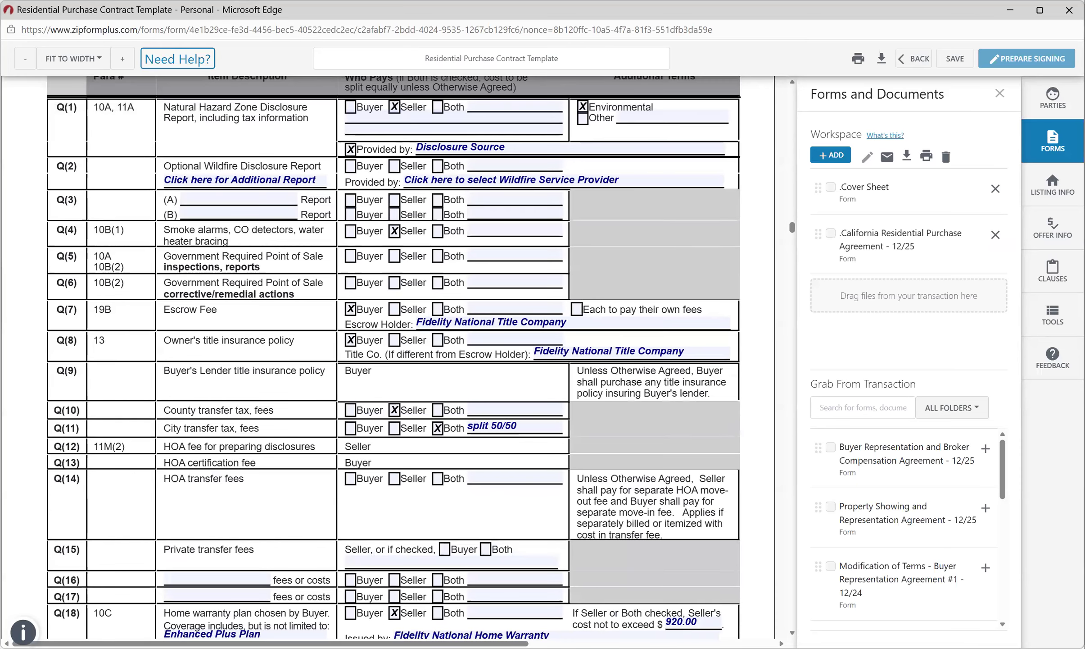
scroll(388, 356, "up", 6)
scroll(388, 356, "up", 1)
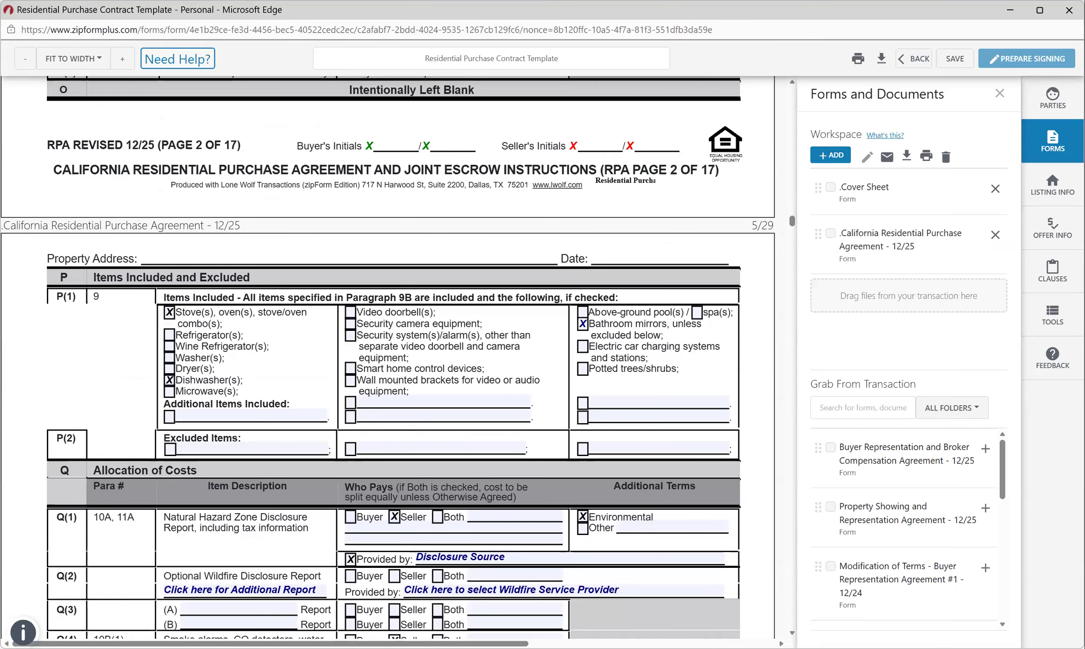
scroll(388, 356, "down", 2)
scroll(388, 356, "down", 2)
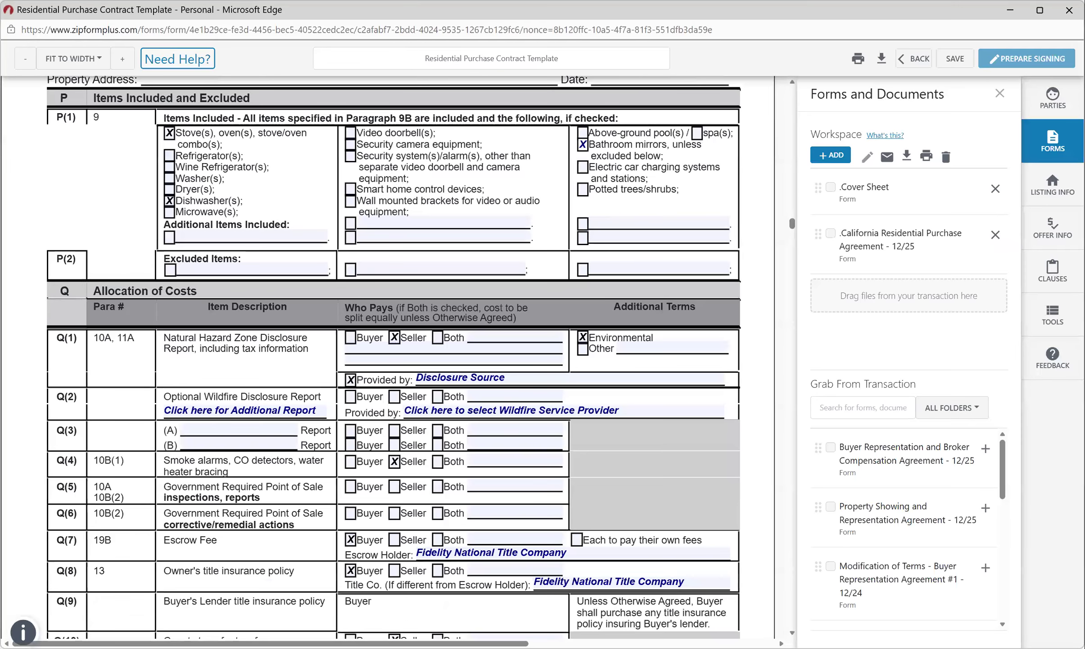
scroll(394, 356, "down", 5)
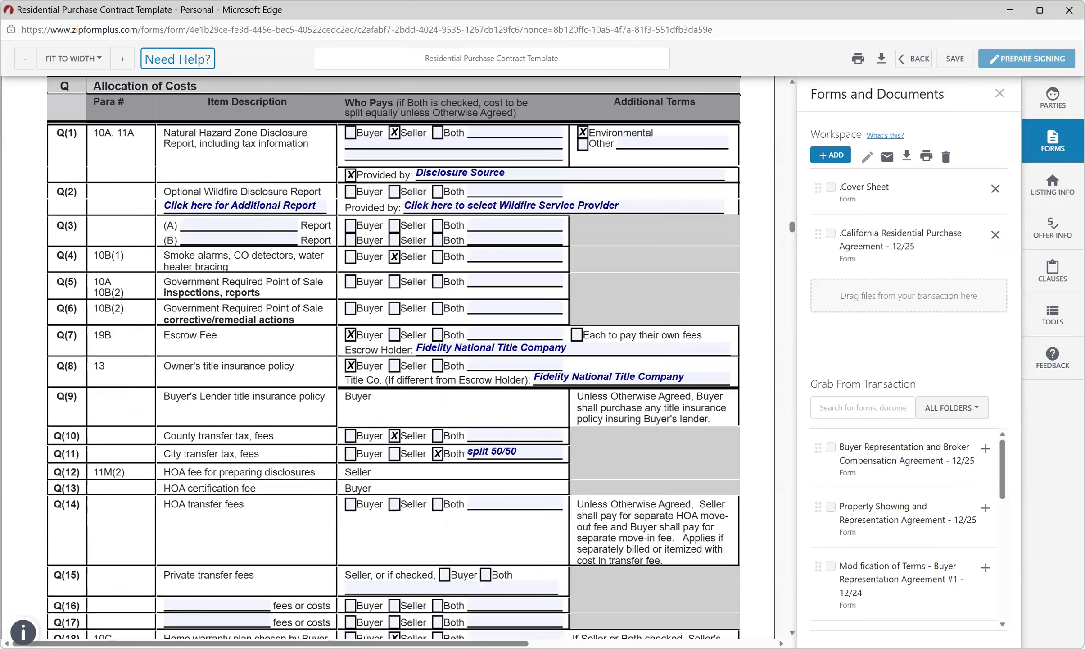
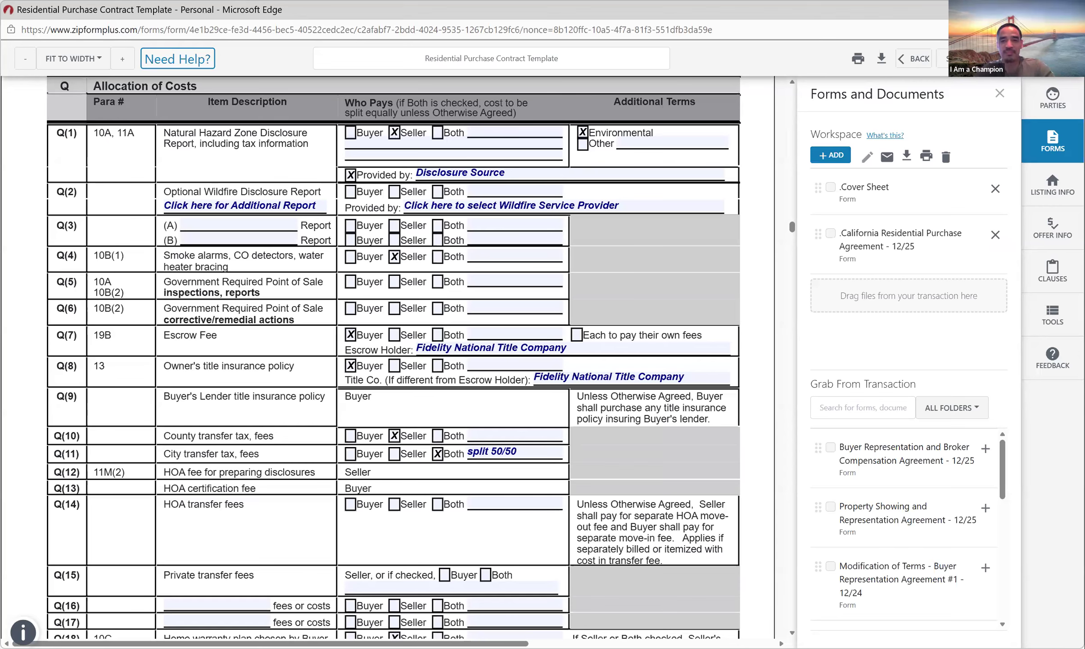
Scroll through the remaining pages of the California Residential Purchase Agreement.
scroll(392, 356, "down", 2)
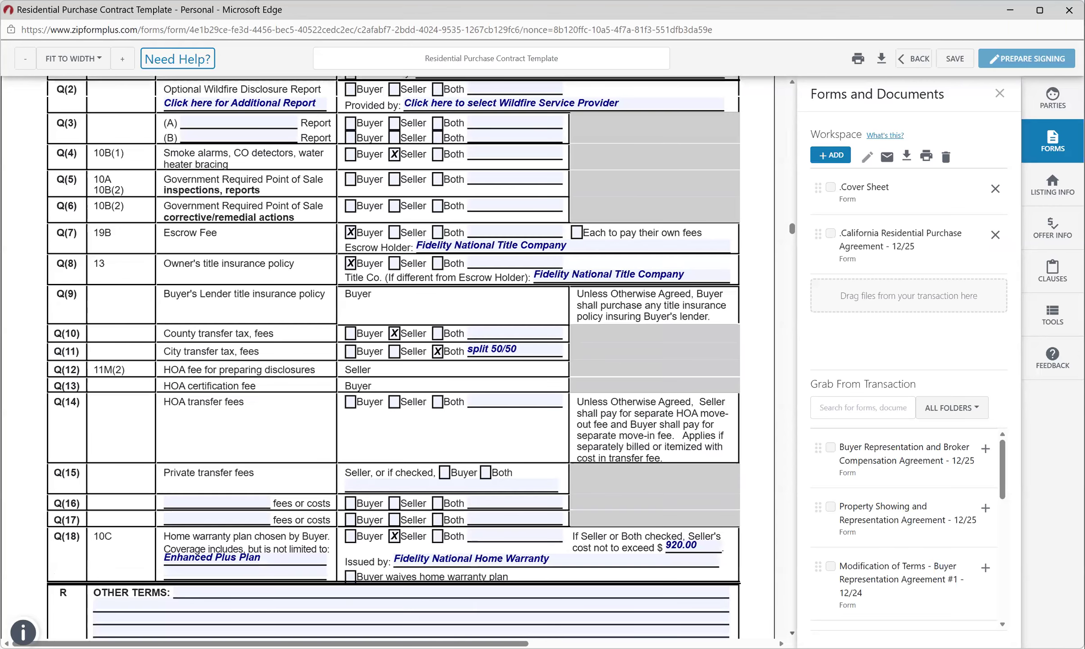
scroll(392, 356, "down", 1)
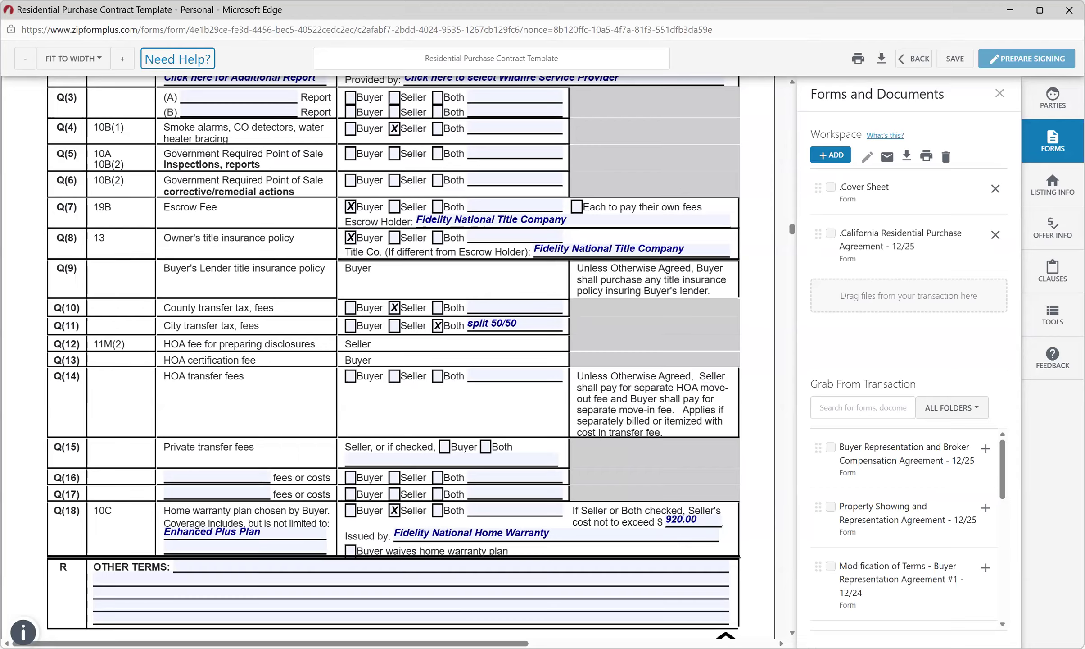
scroll(395, 356, "down", 1)
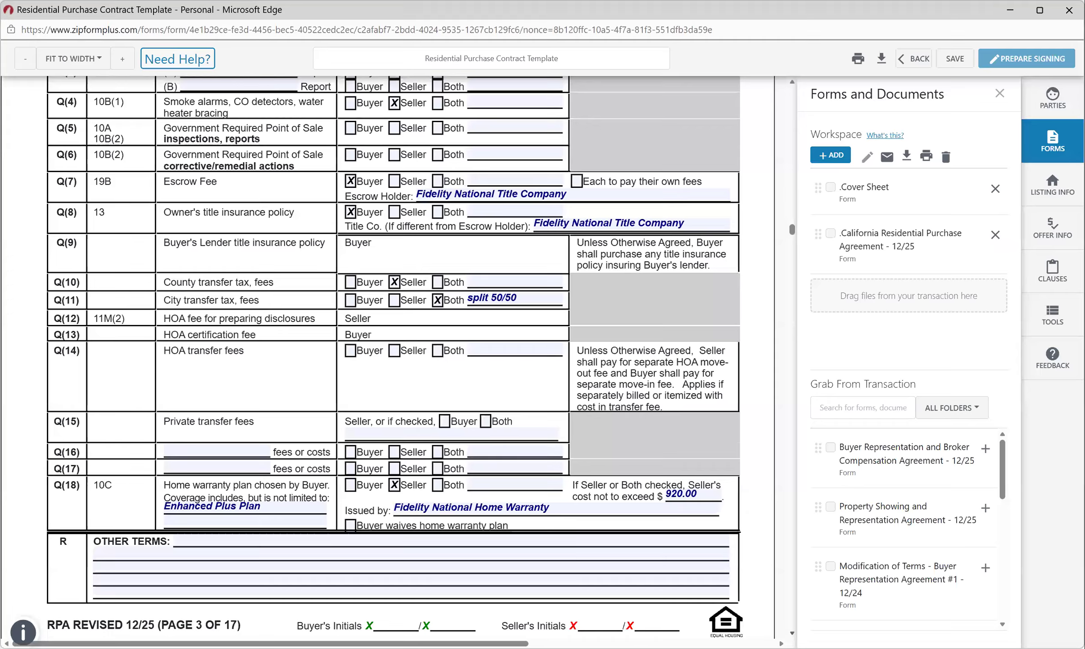
scroll(395, 356, "down", 4)
scroll(389, 357, "down", 4)
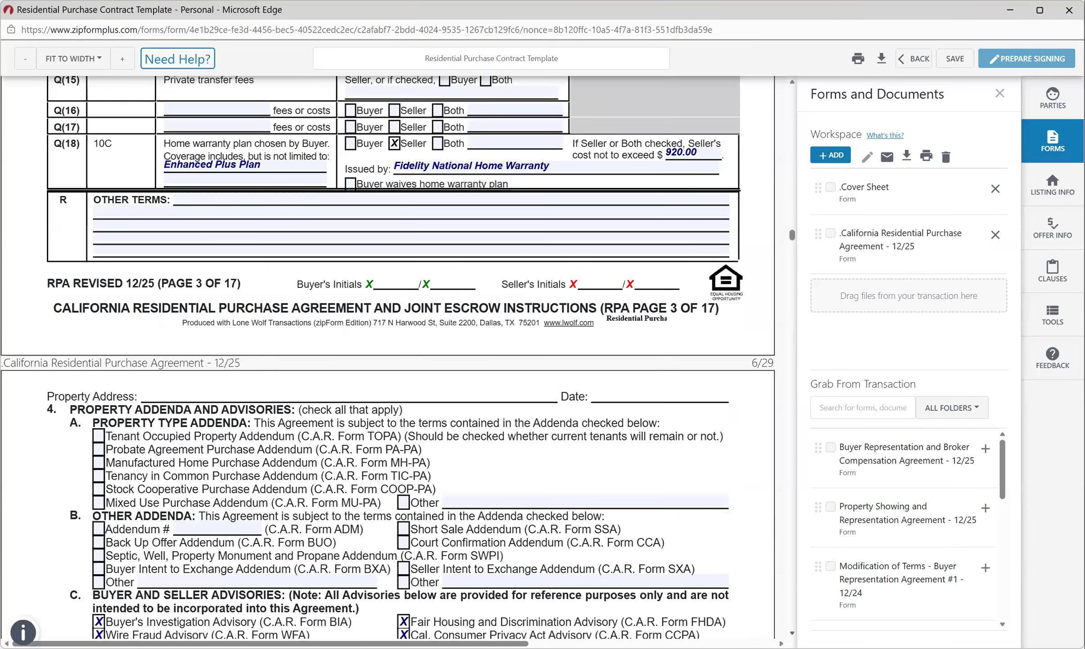
scroll(388, 357, "down", 1)
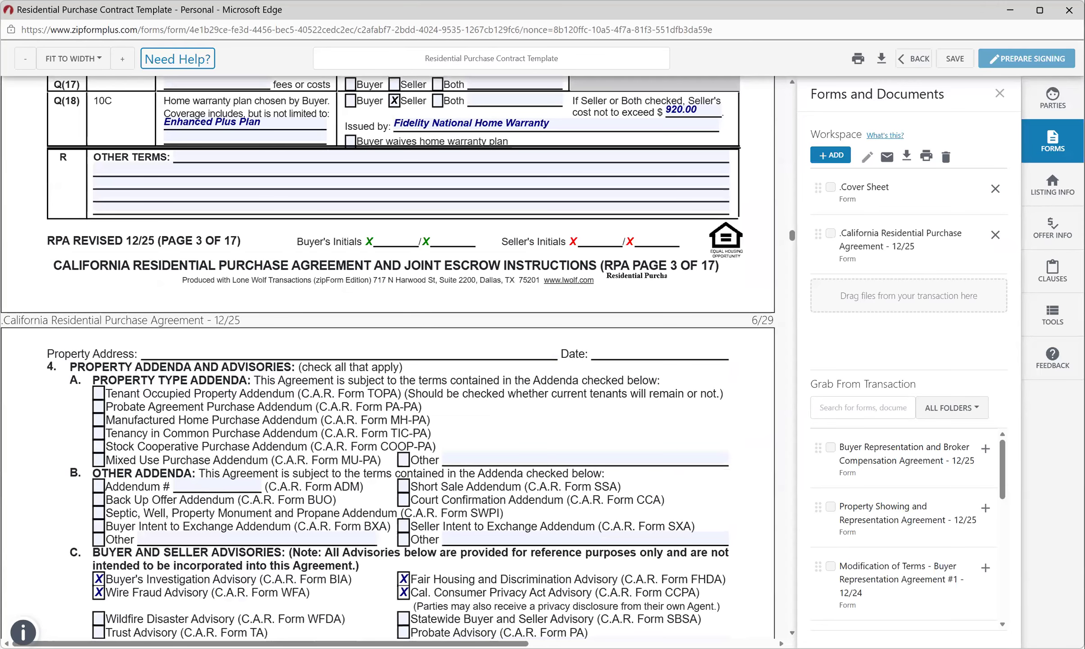
scroll(388, 357, "down", 1)
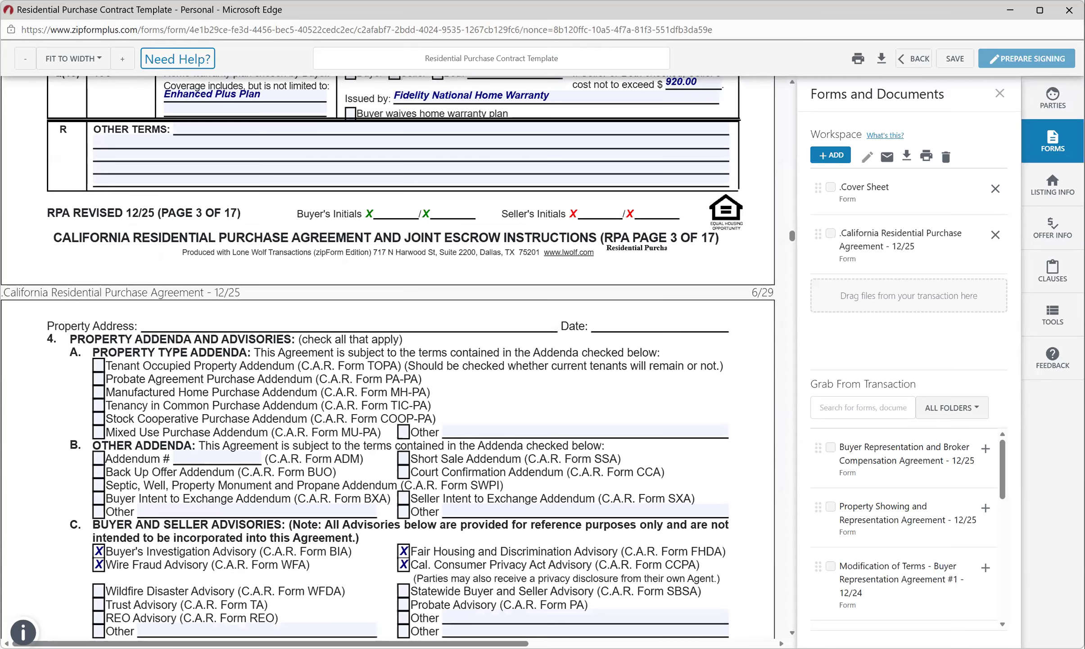
scroll(388, 358, "down", 15)
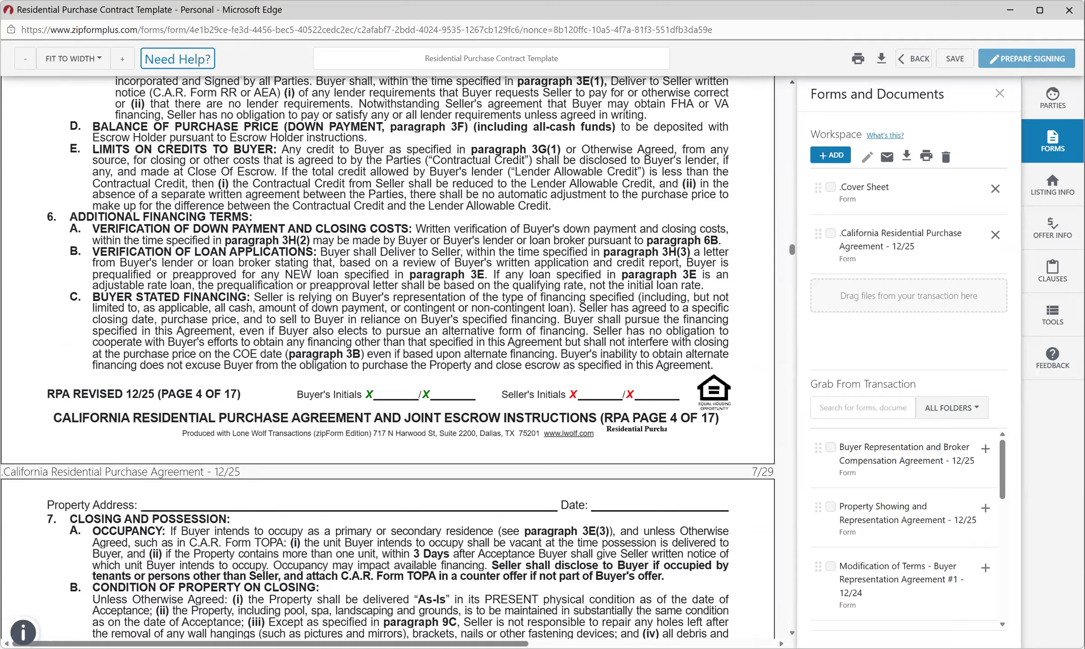
scroll(388, 357, "up", 5)
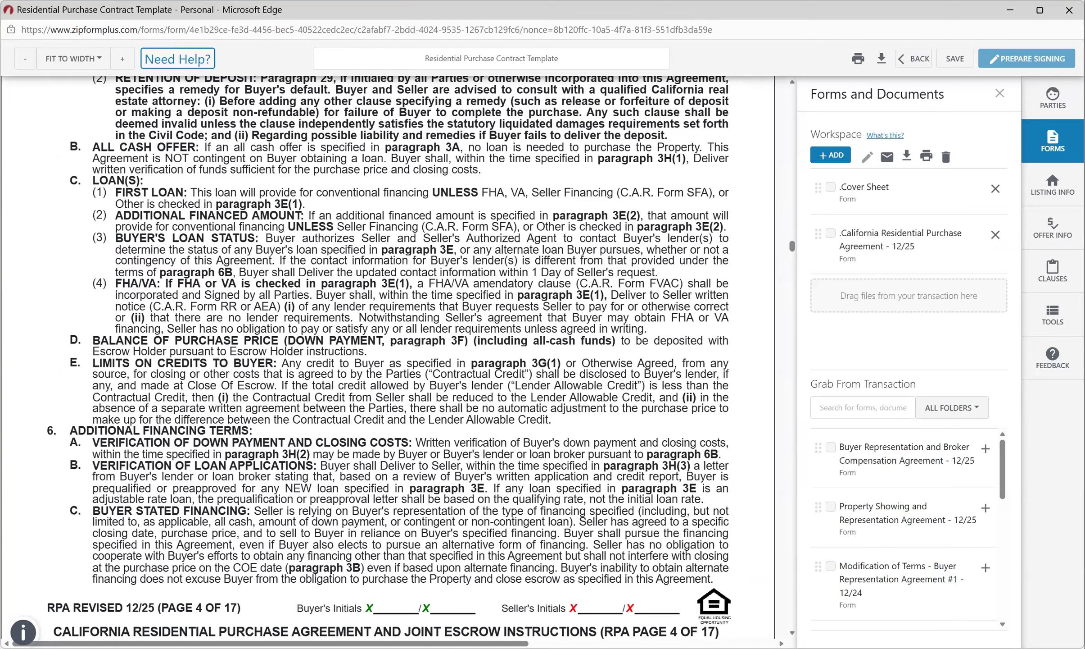
scroll(388, 357, "down", 4)
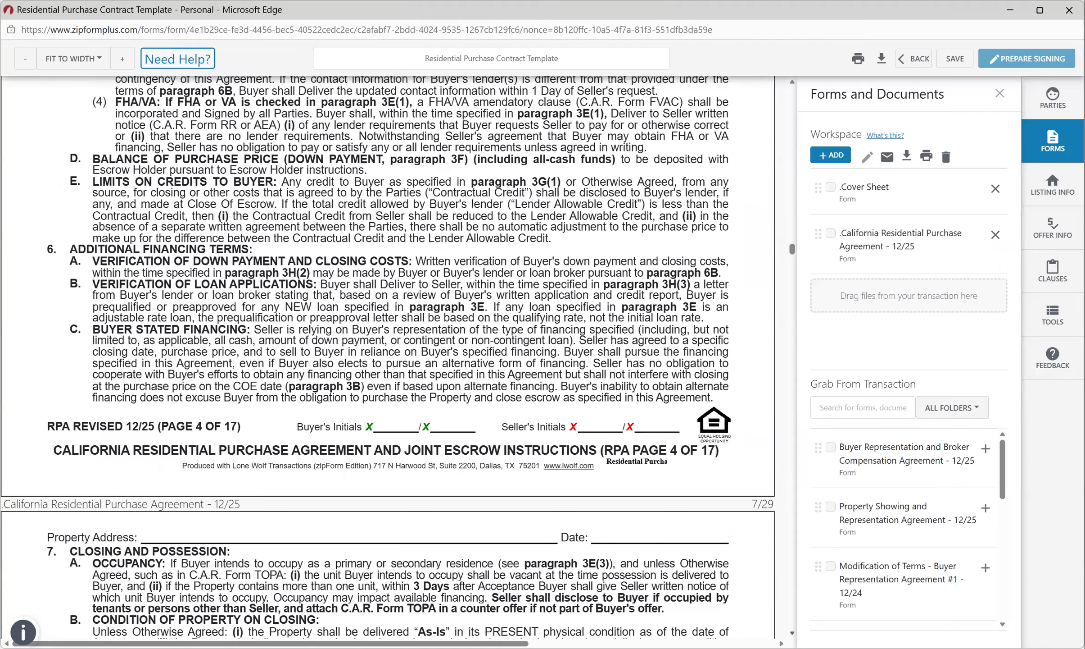
scroll(388, 357, "down", 10)
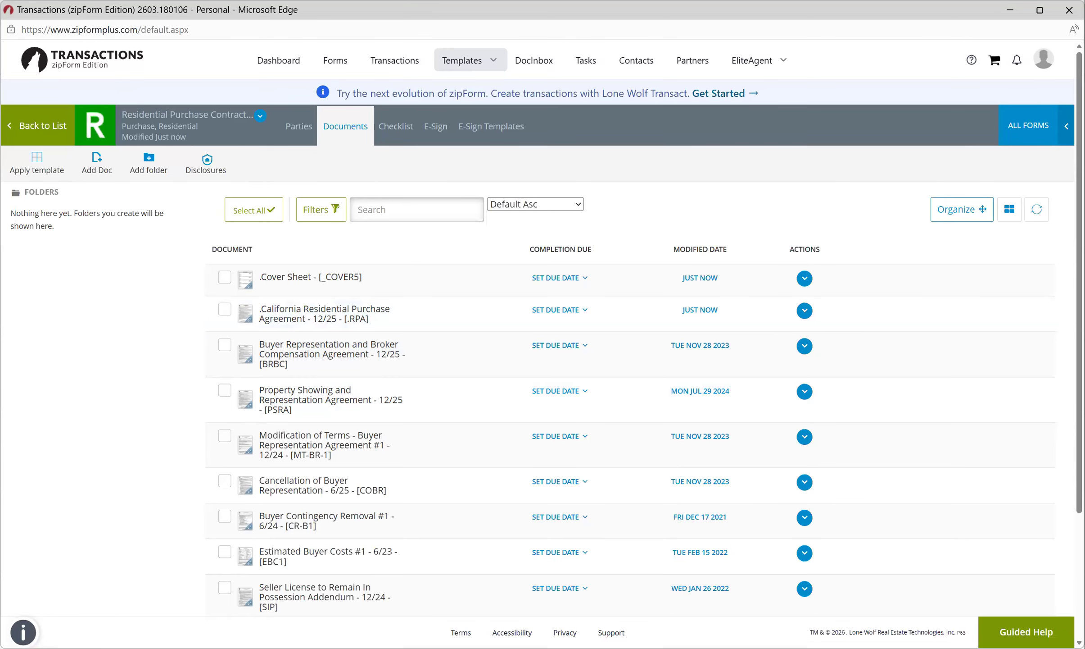
Scroll the document list, which shows the cover sheet and purchase agreement modified just now.
left_click_drag(1080, 282, 1079, 283)
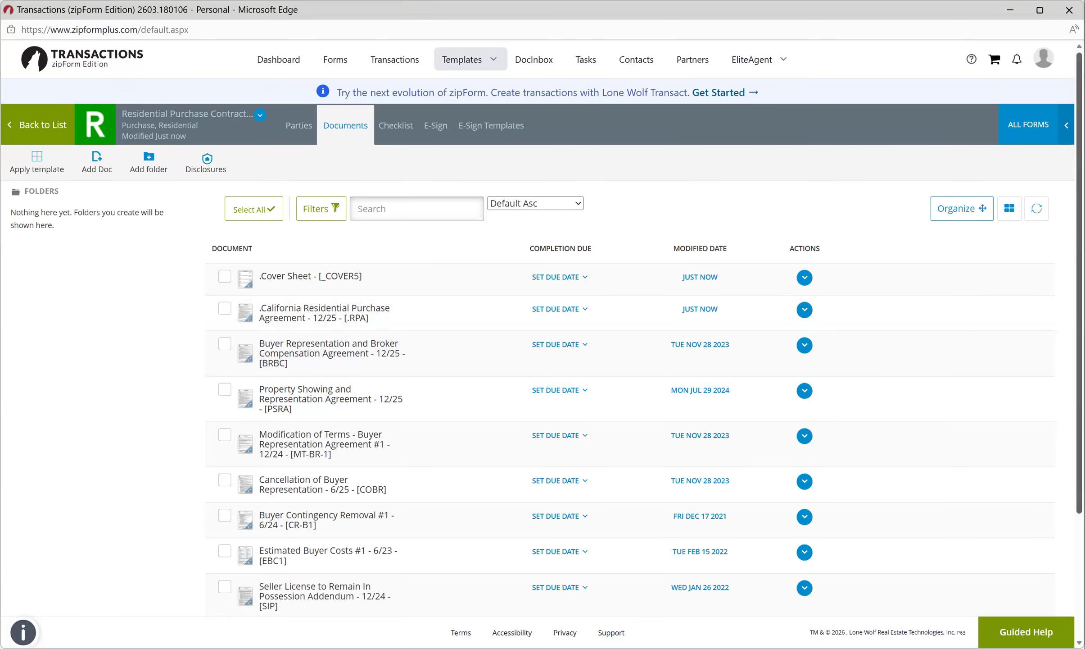
scroll(1077, 277, "up", 1)
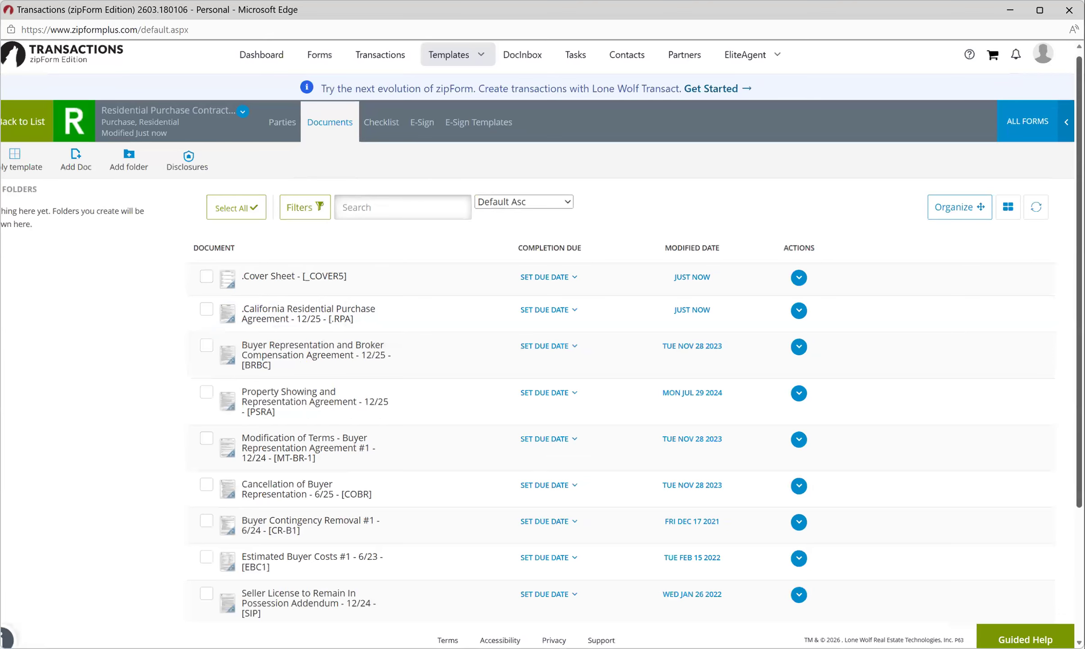
scroll(1076, 290, "down", 1)
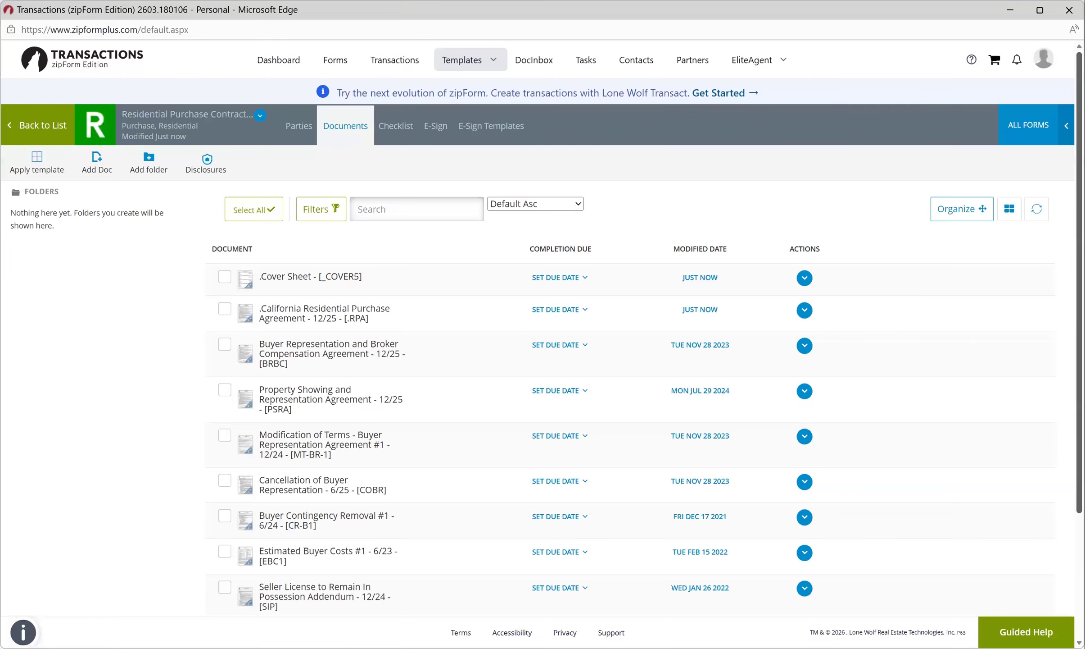
scroll(541, 342, "down", 1)
scroll(540, 343, "down", 1)
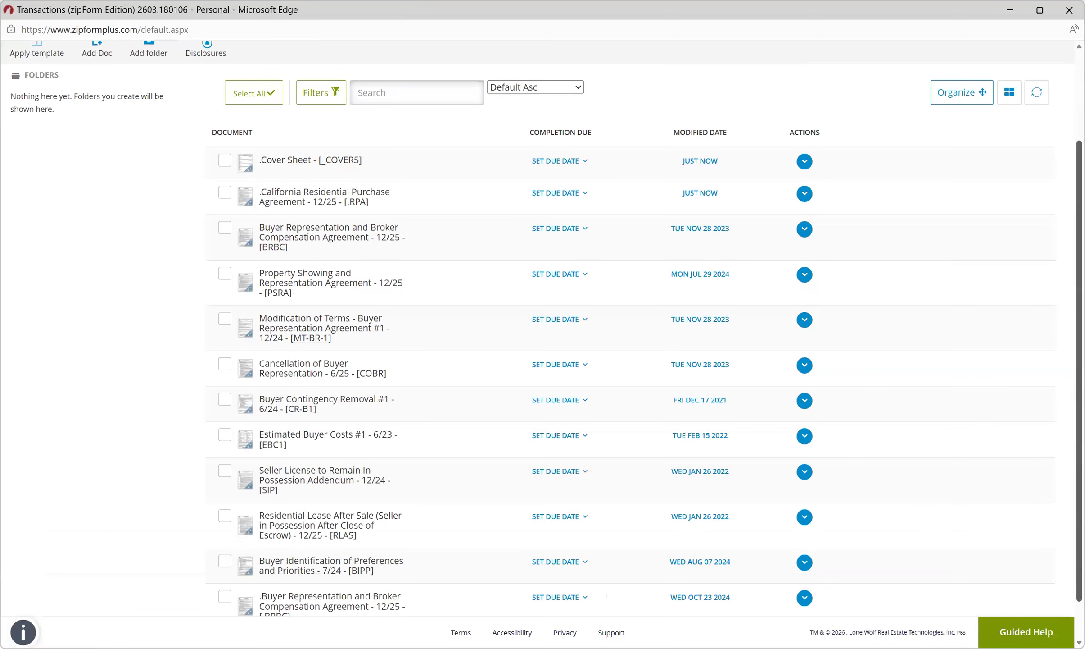
scroll(541, 342, "up", 2)
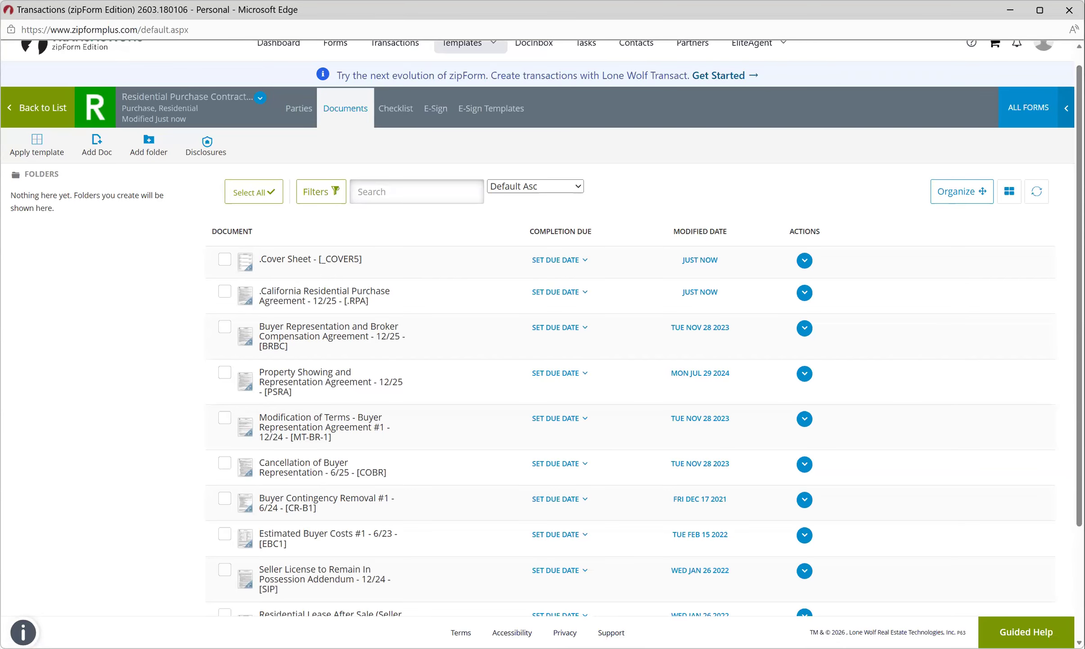
scroll(542, 343, "up", 1)
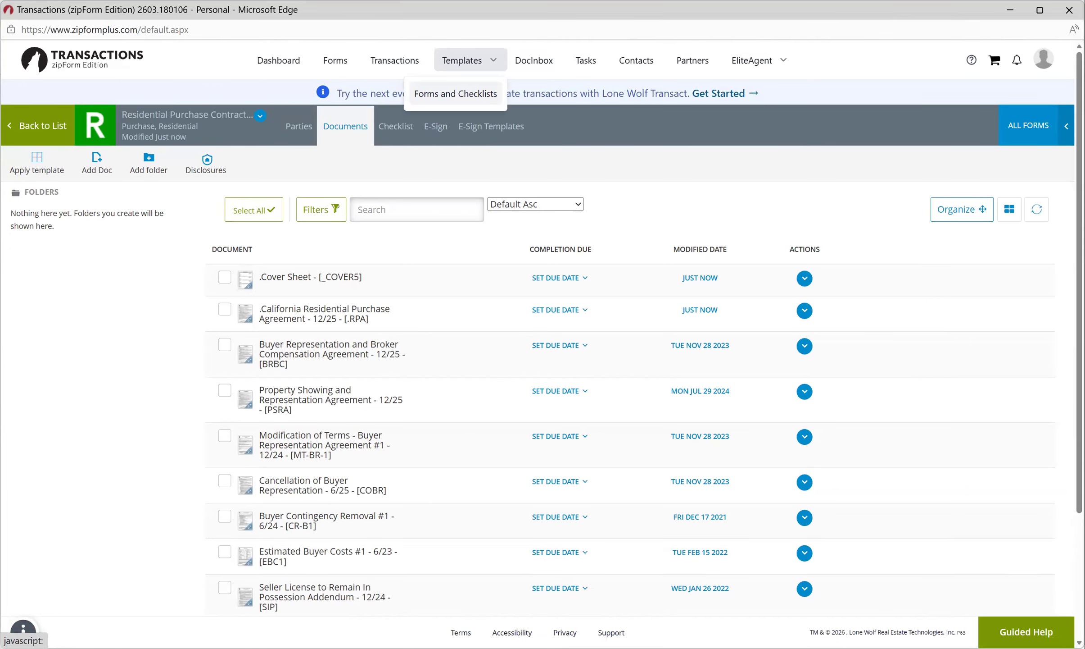
Open the Residential Listing Contract template from the saved templates and browse its available forms.
left_click(456, 94)
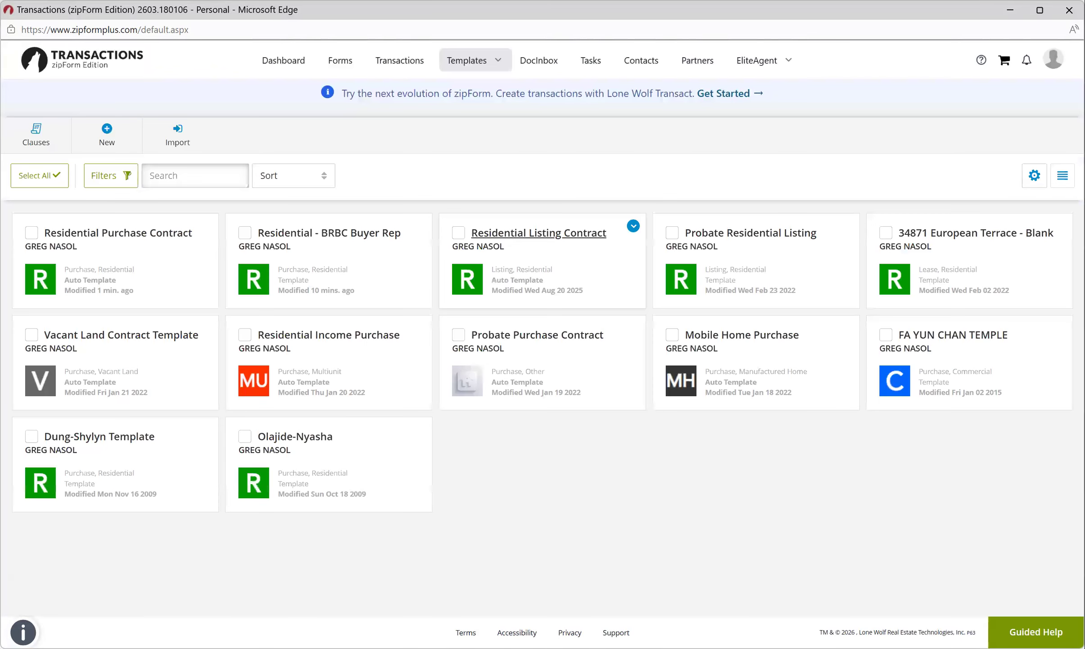
left_click(539, 233)
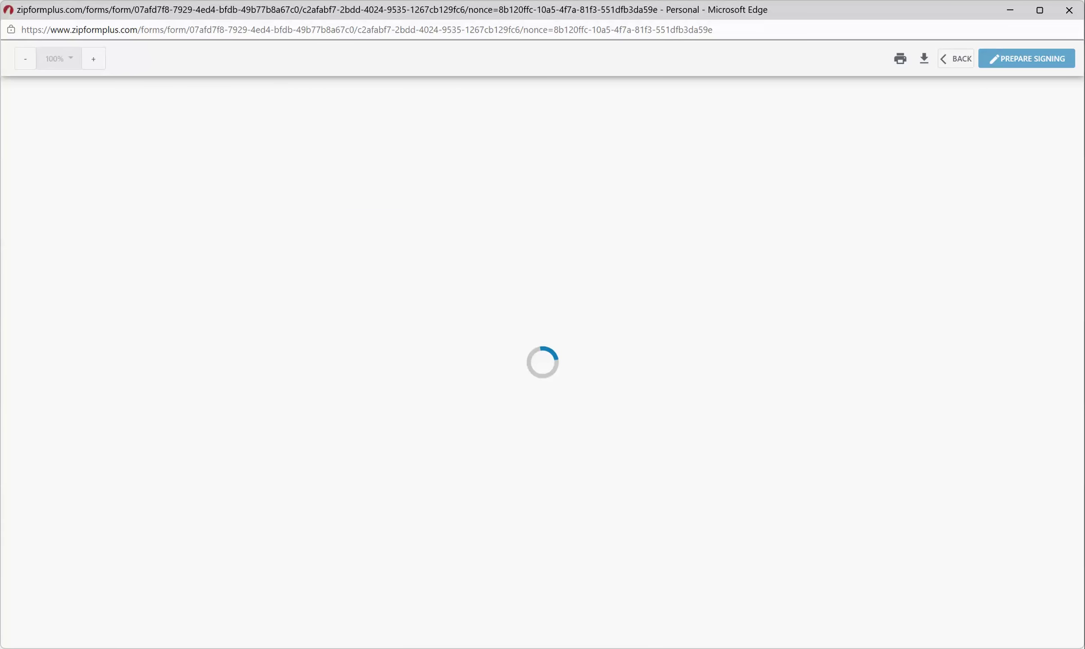
scroll(389, 360, "down", 9)
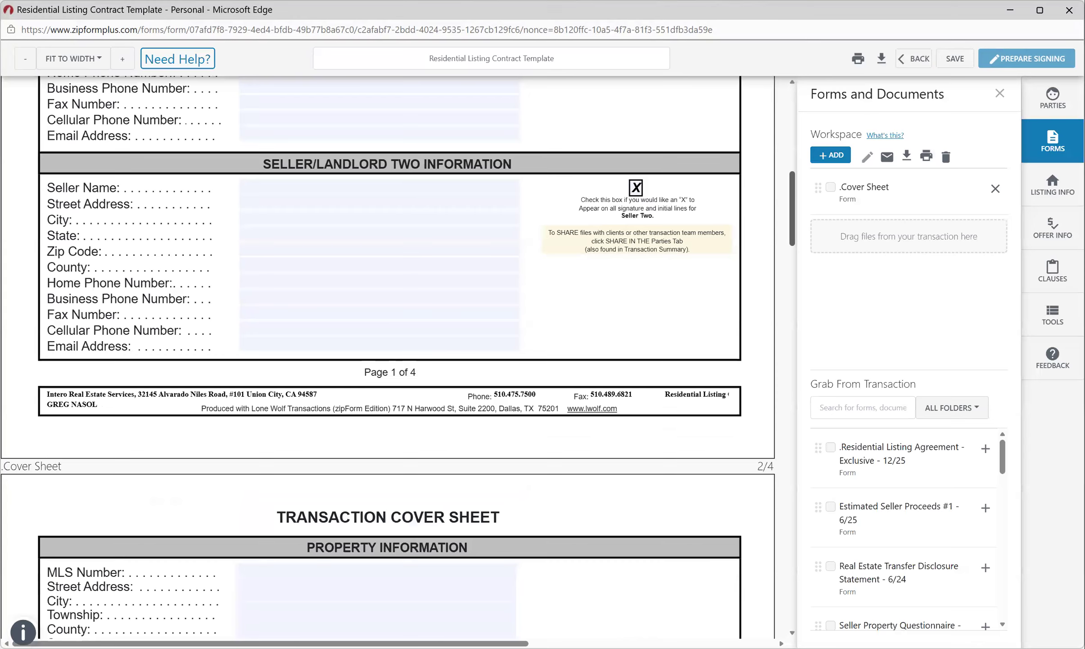
scroll(389, 360, "down", 5)
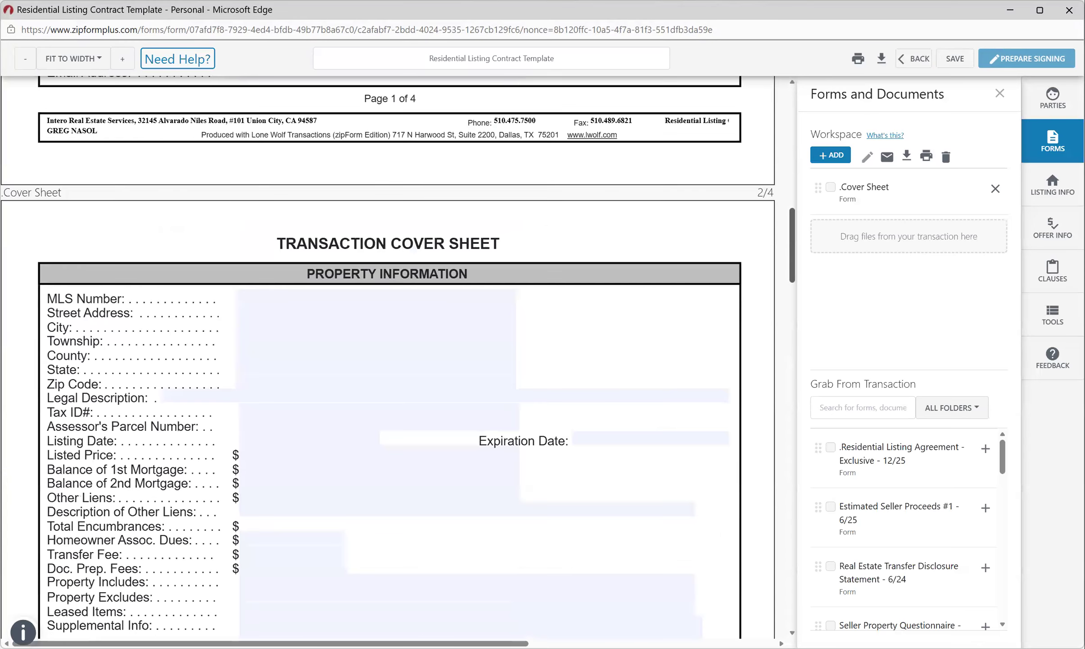
scroll(388, 360, "down", 10)
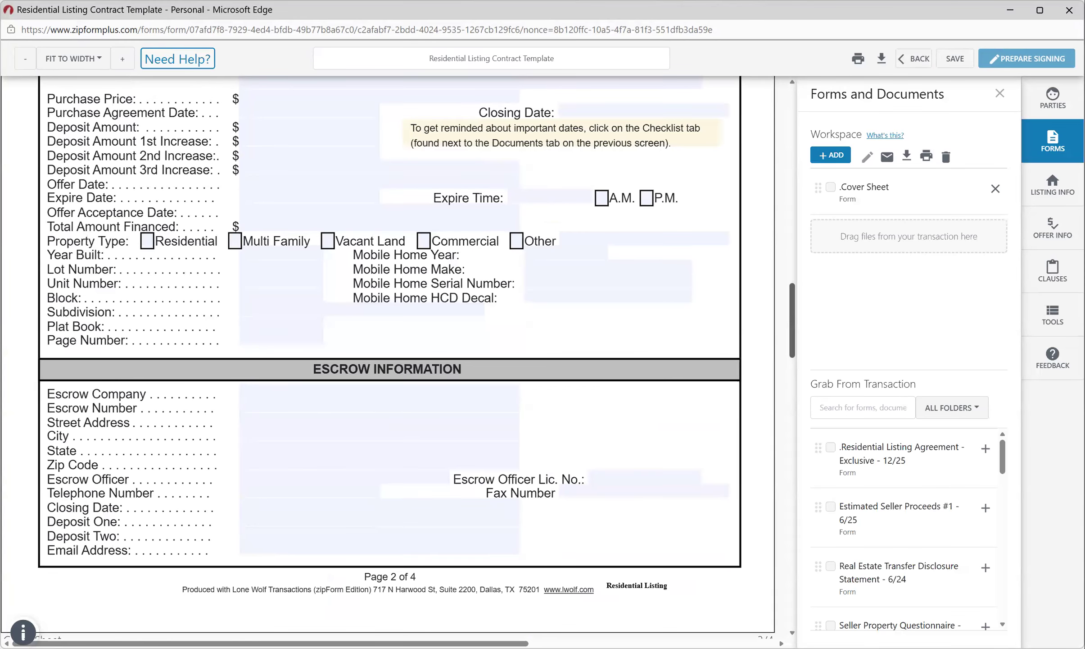
scroll(388, 360, "down", 5)
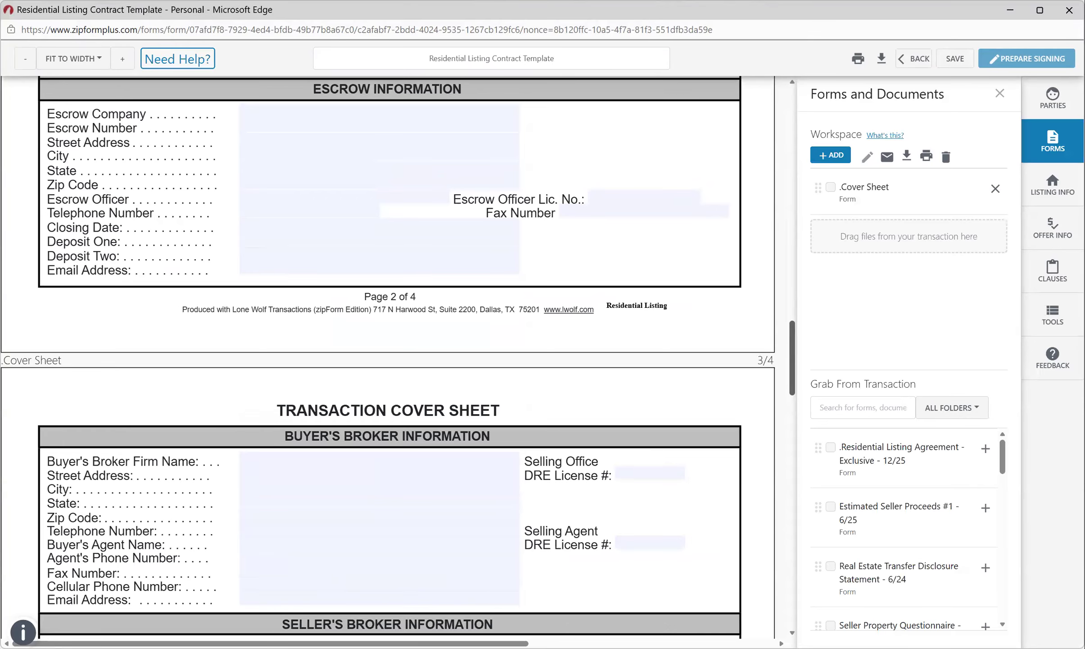
scroll(388, 360, "down", 5)
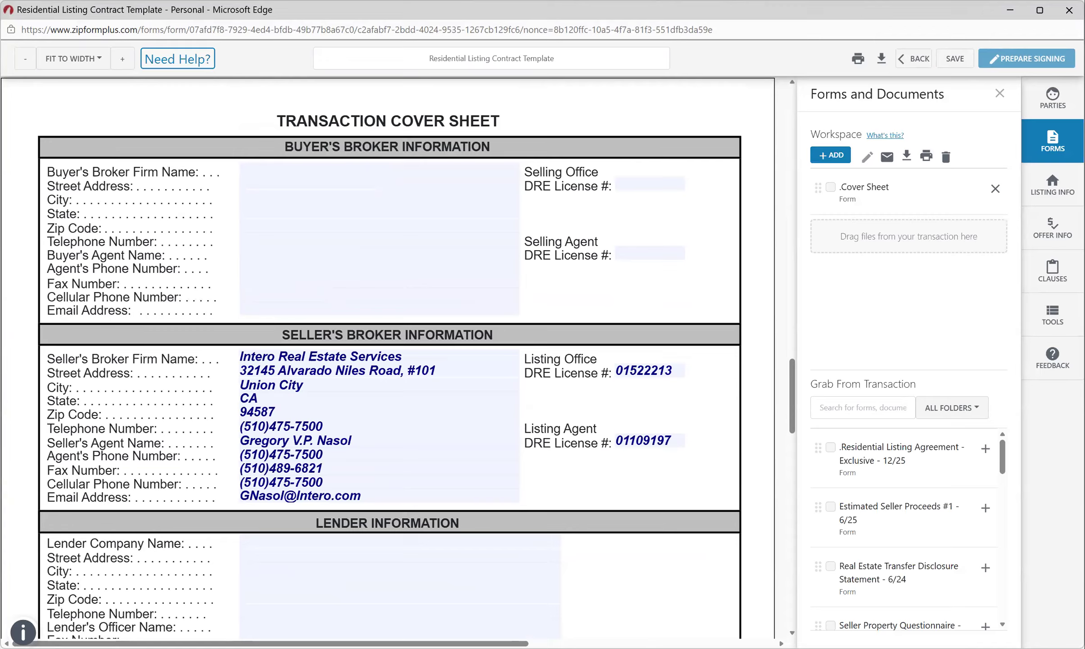
left_click_drag(792, 396, 792, 538)
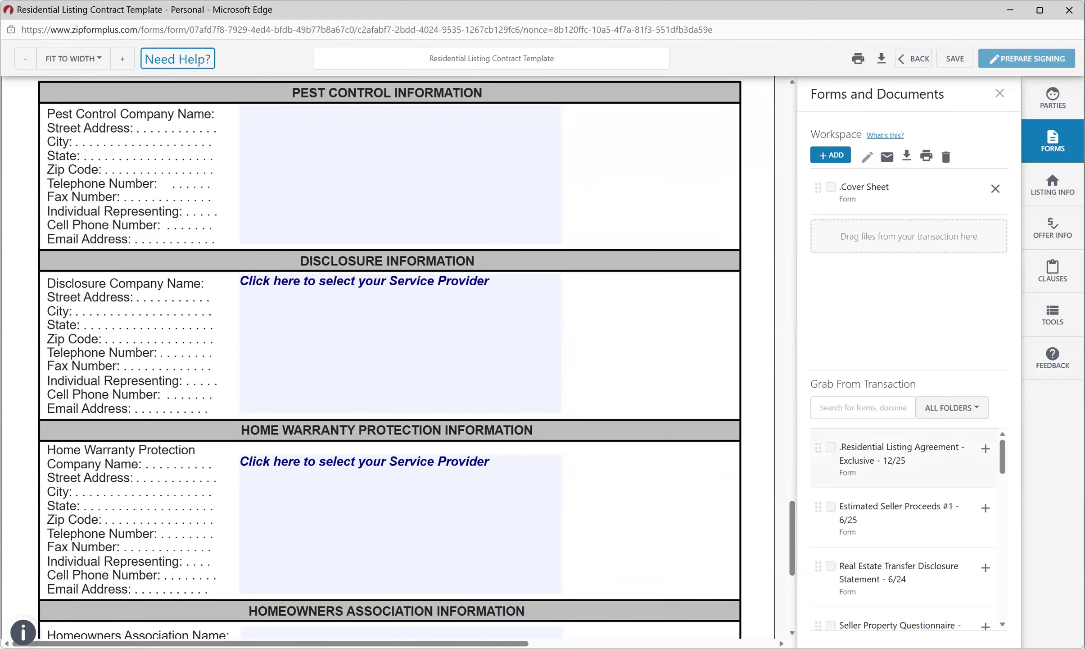
Add Residential Listing Agreement - Exclusive and read through its agency disclosure pages.
left_click(986, 449)
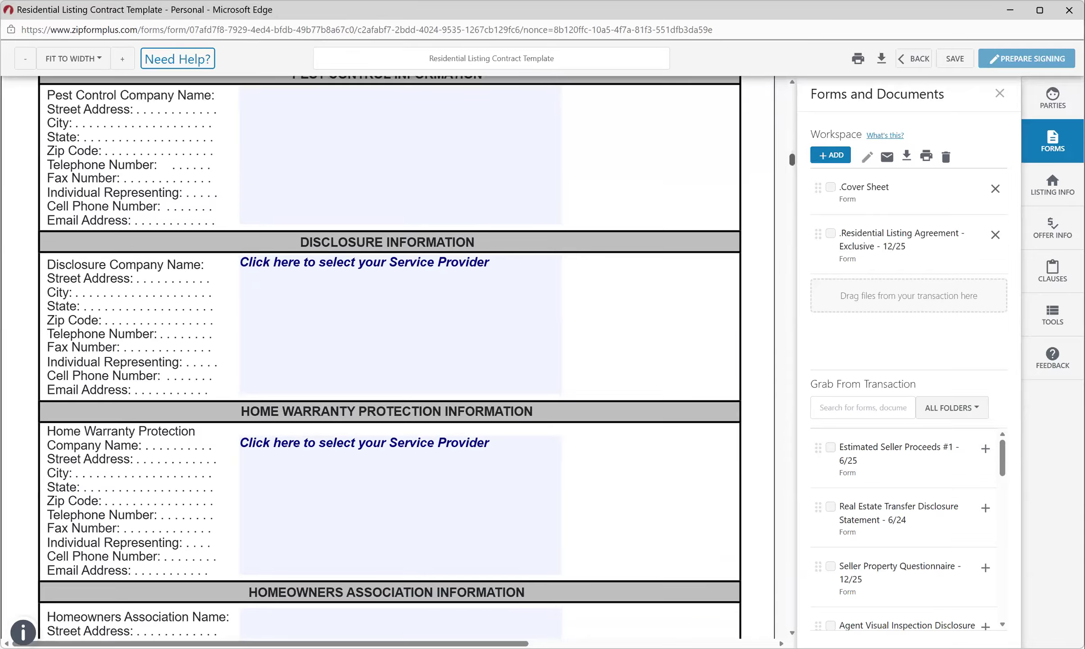
left_click_drag(792, 159, 792, 186)
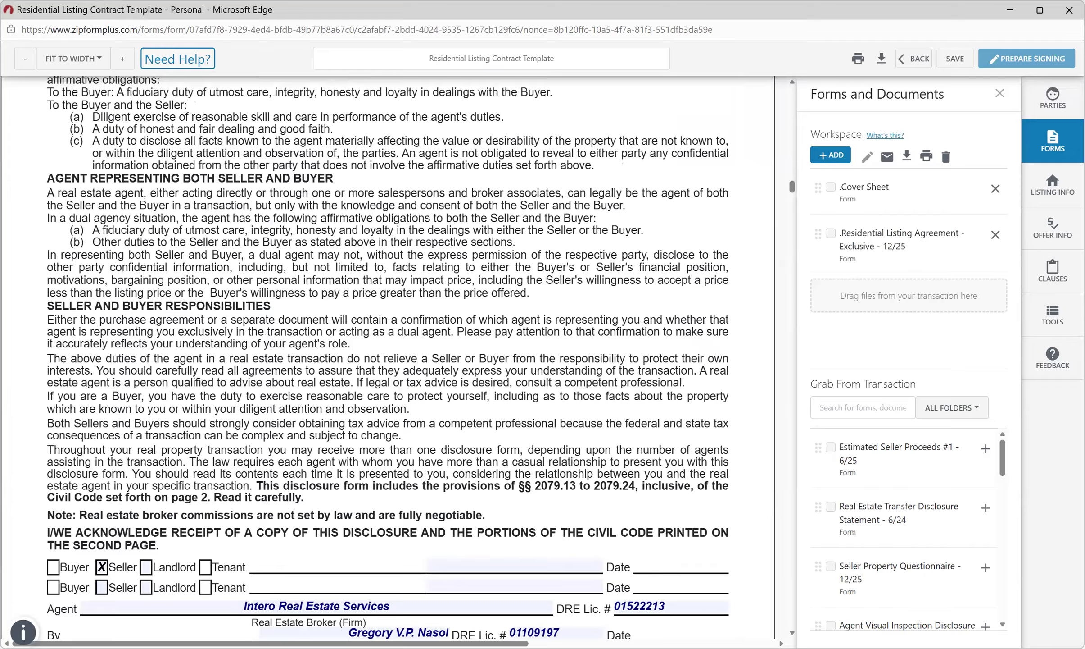
scroll(387, 358, "down", 1)
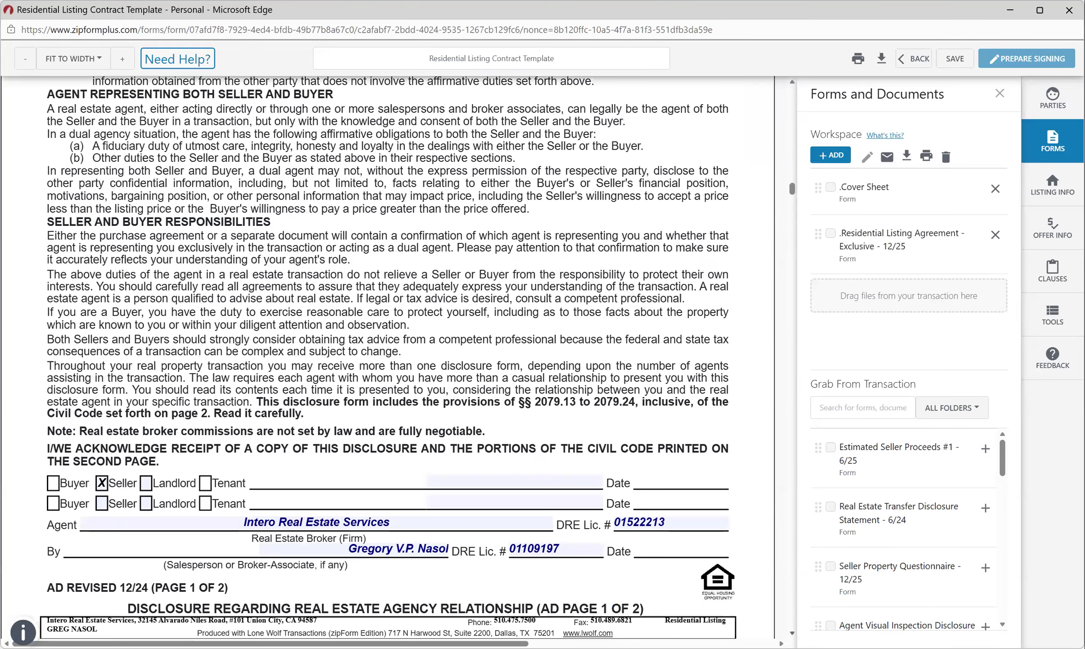
scroll(387, 315, "down", 1)
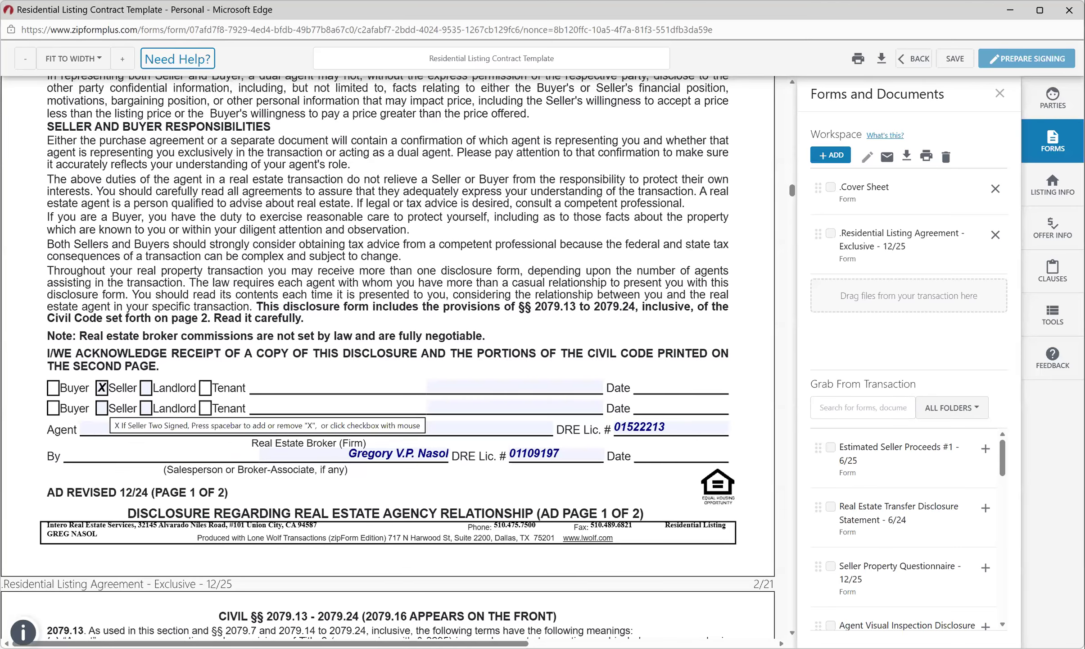
scroll(103, 408, "down", 1)
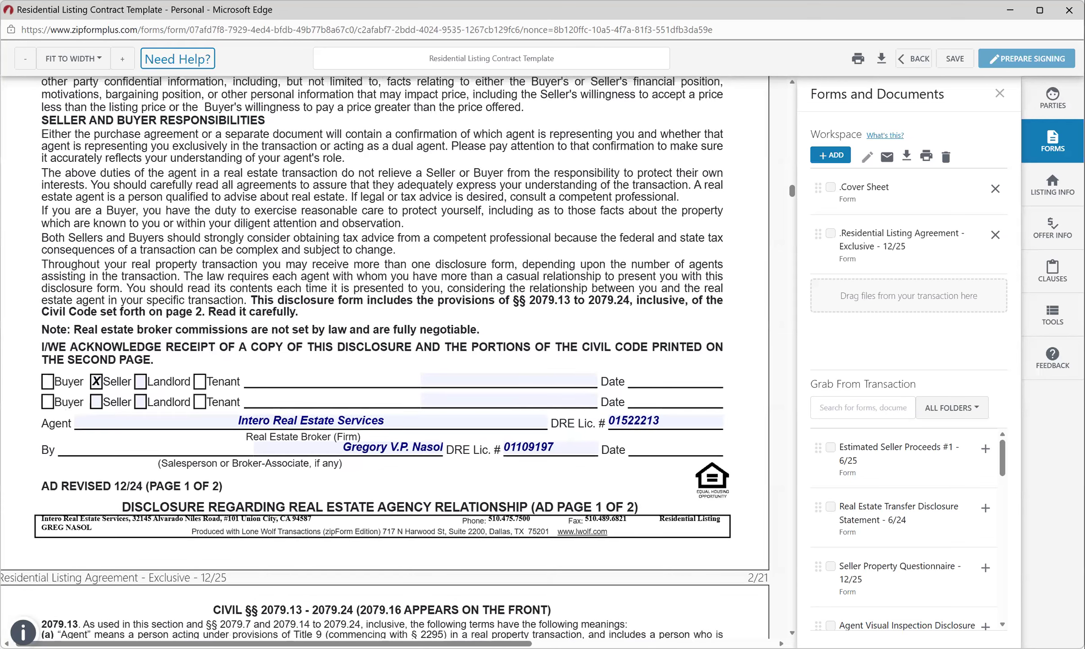
scroll(383, 356, "down", 5)
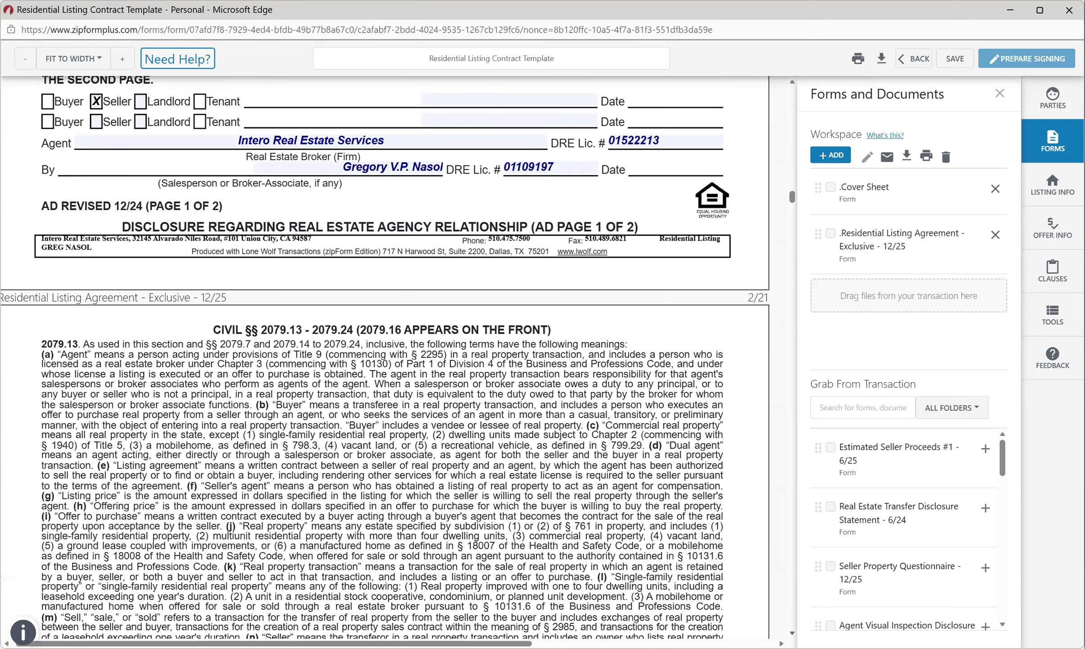
scroll(383, 356, "down", 15)
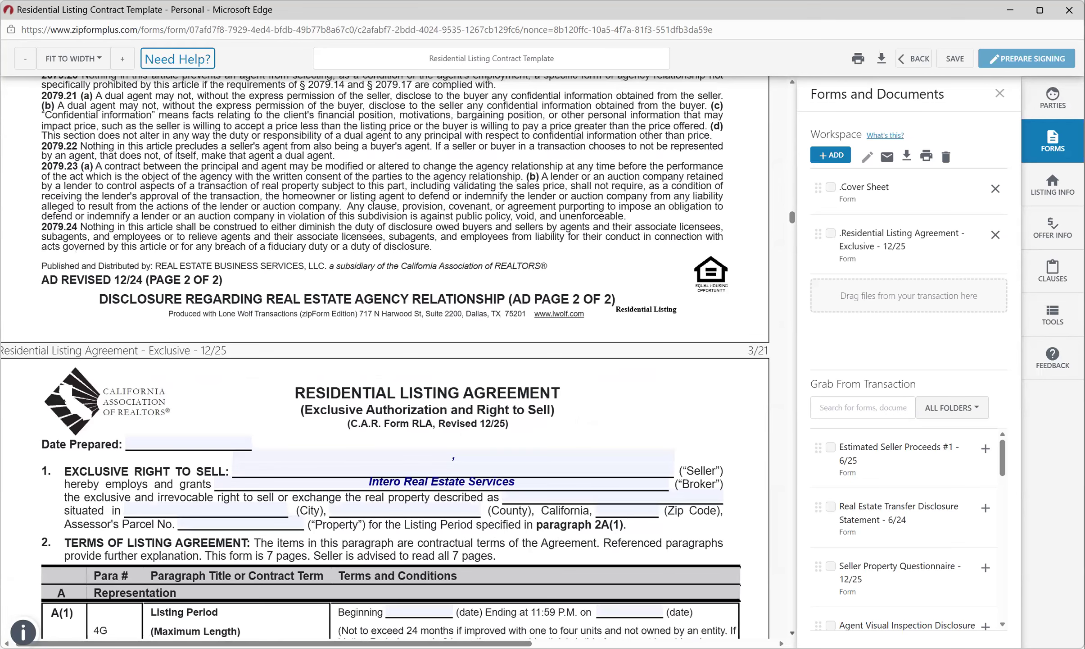
scroll(383, 356, "down", 4)
scroll(383, 356, "down", 2)
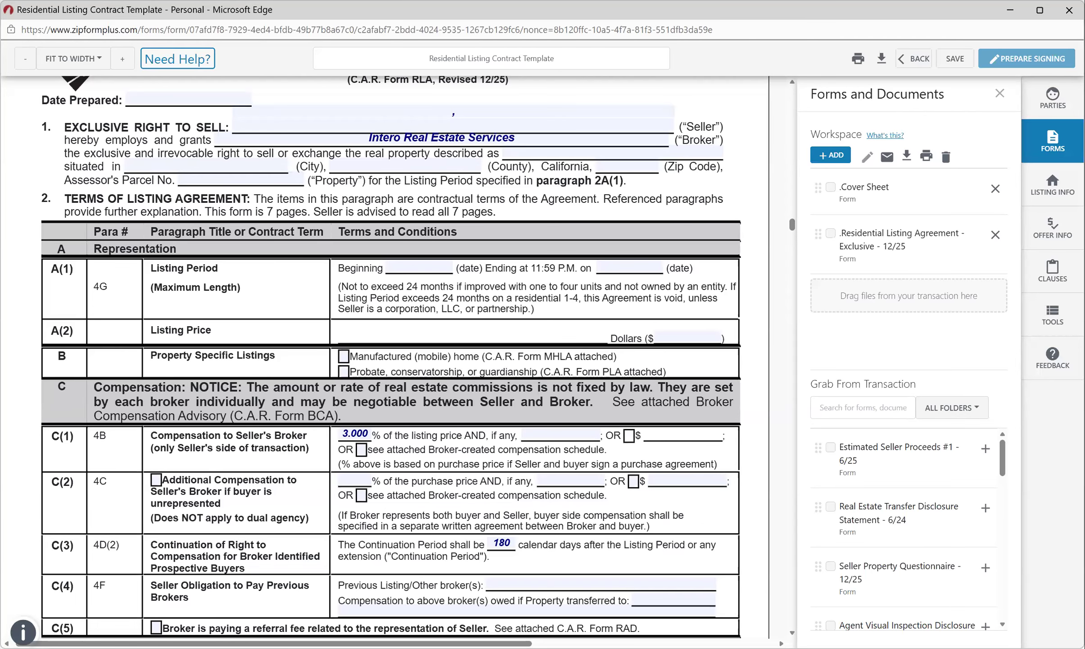
scroll(392, 356, "down", 1)
scroll(392, 356, "down", 1)
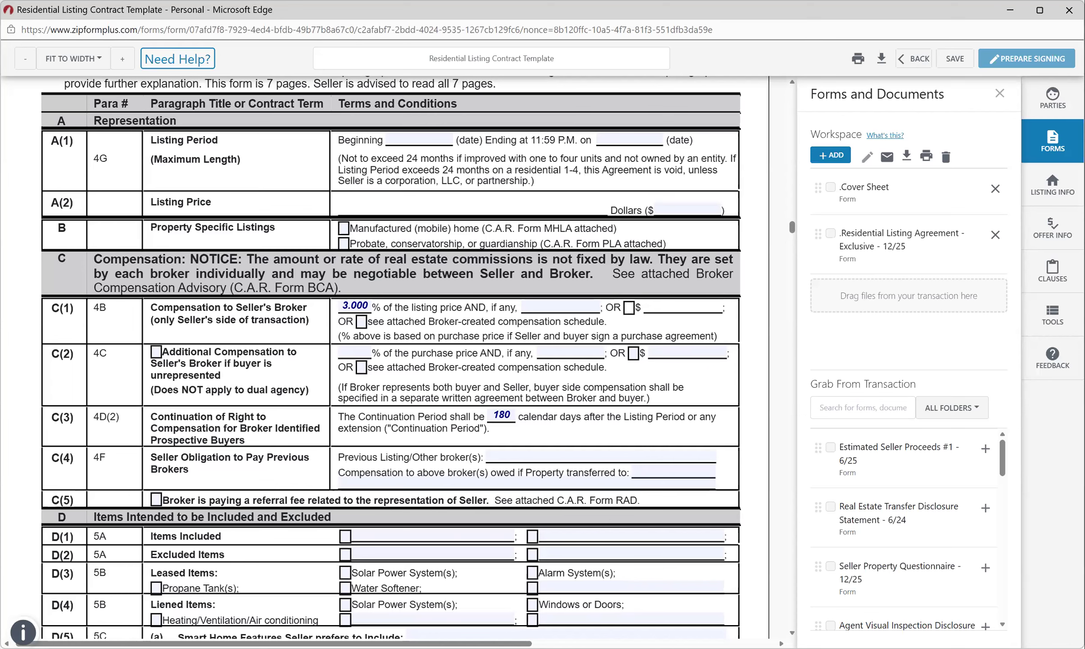
scroll(391, 355, "down", 1)
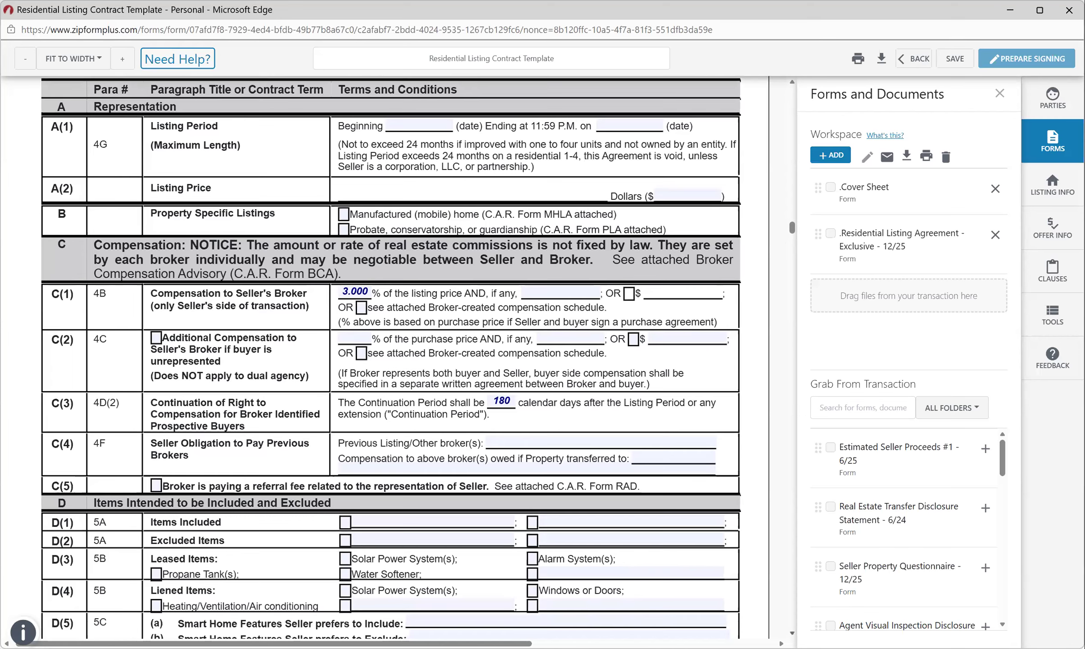
scroll(392, 355, "down", 5)
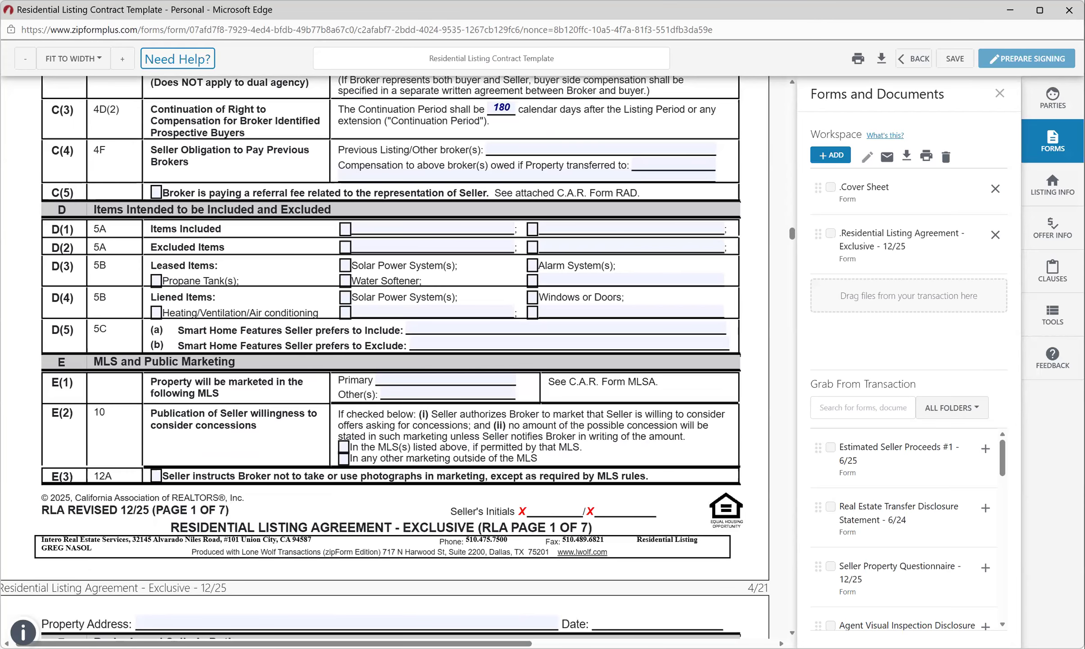
Select the listing's Primary MLS field, then move down toward section 3 Addenda.
left_click(443, 378)
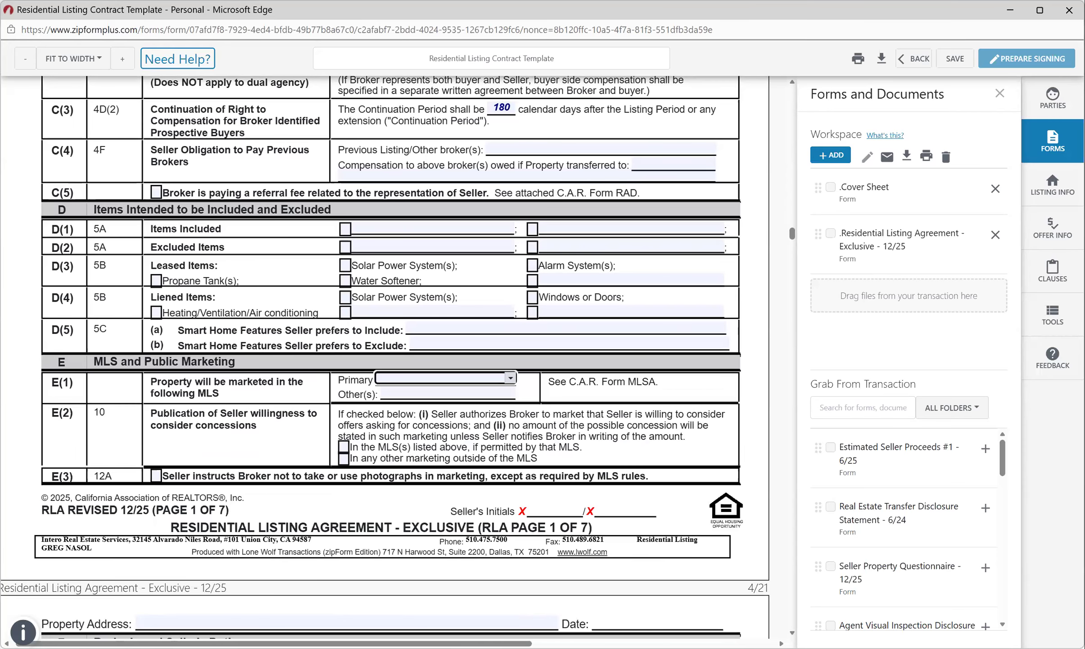
scroll(385, 355, "down", 3)
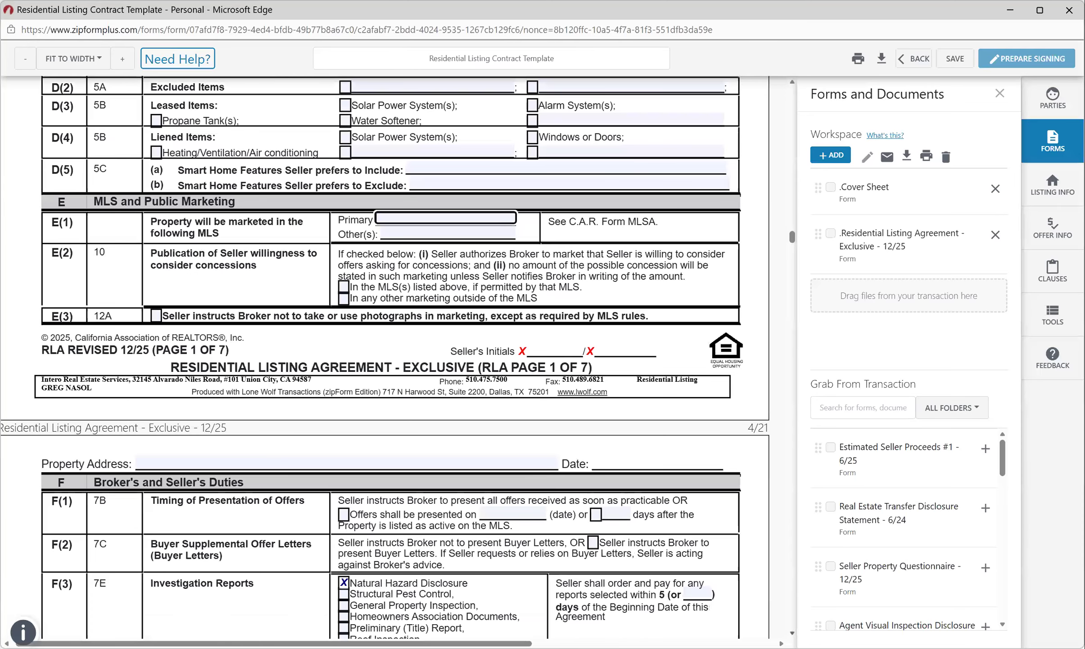
scroll(385, 356, "down", 5)
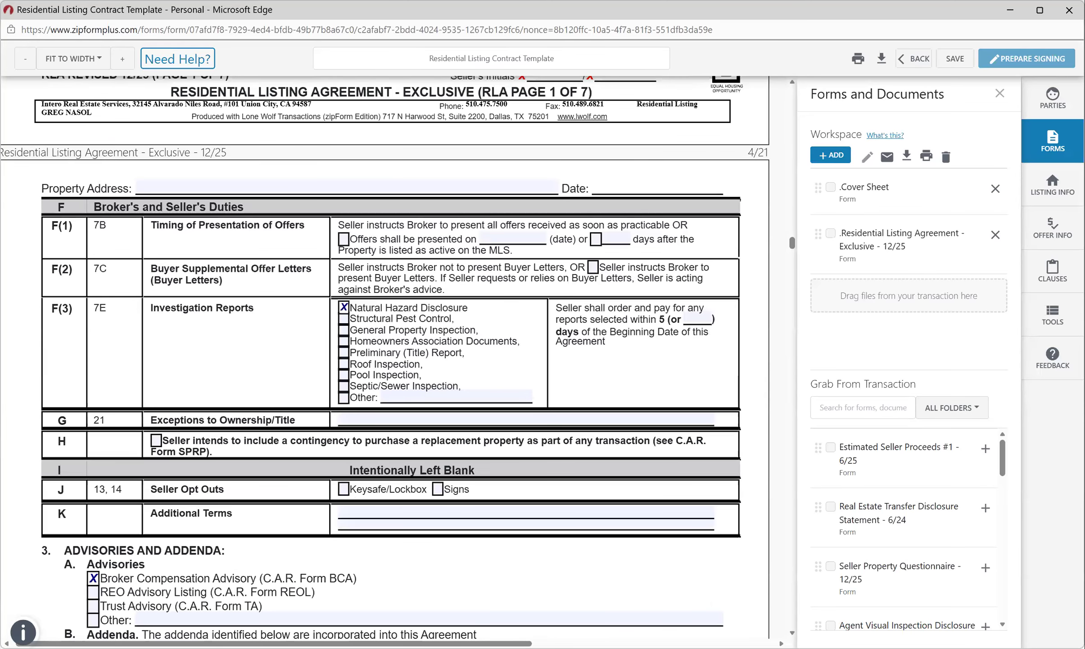
scroll(385, 356, "down", 1)
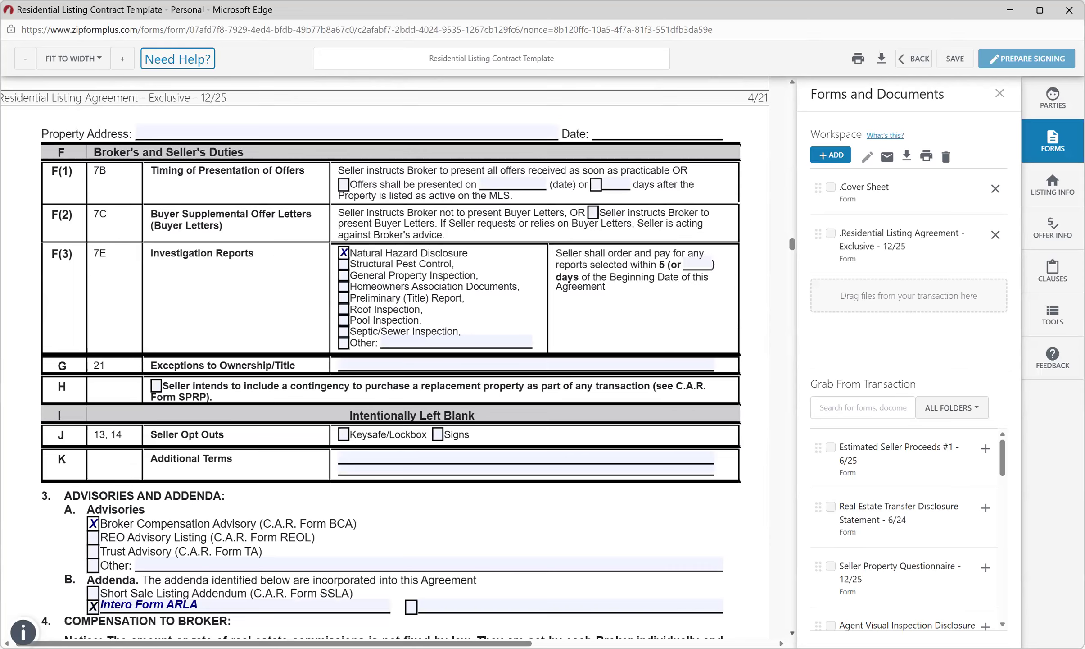
scroll(385, 357, "down", 1)
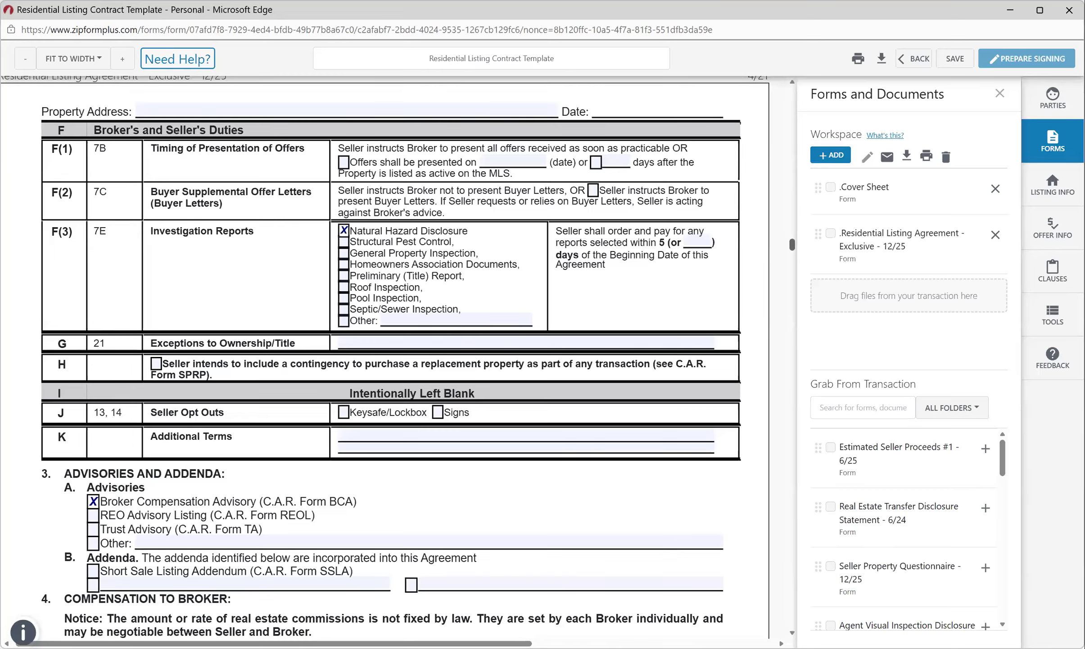
scroll(385, 355, "up", 5)
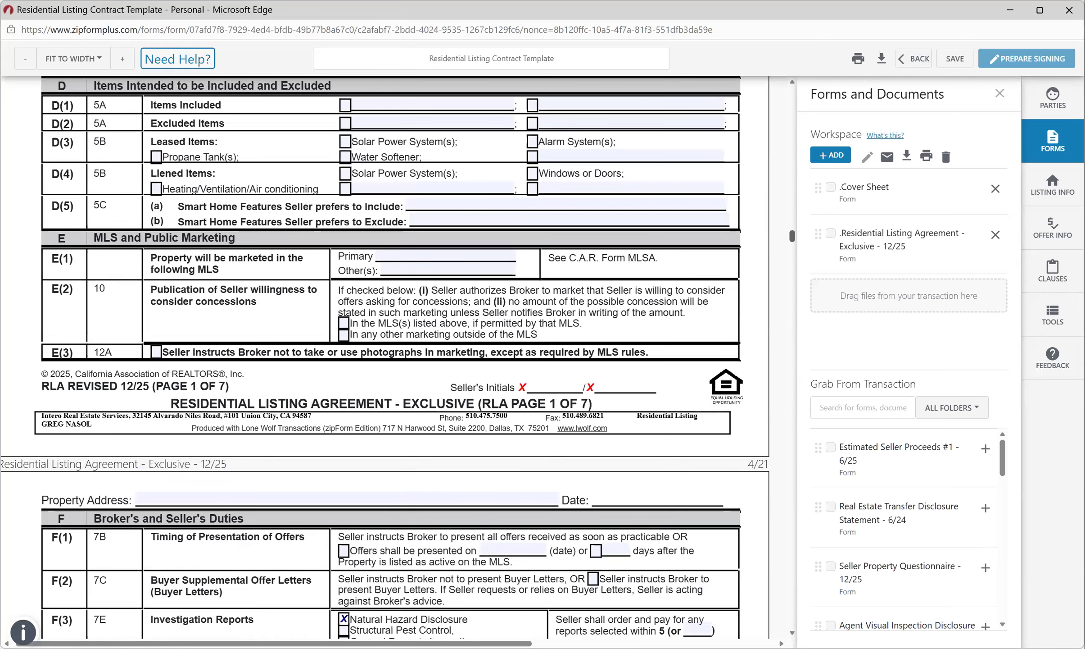
scroll(385, 356, "up", 4)
scroll(385, 356, "up", 1)
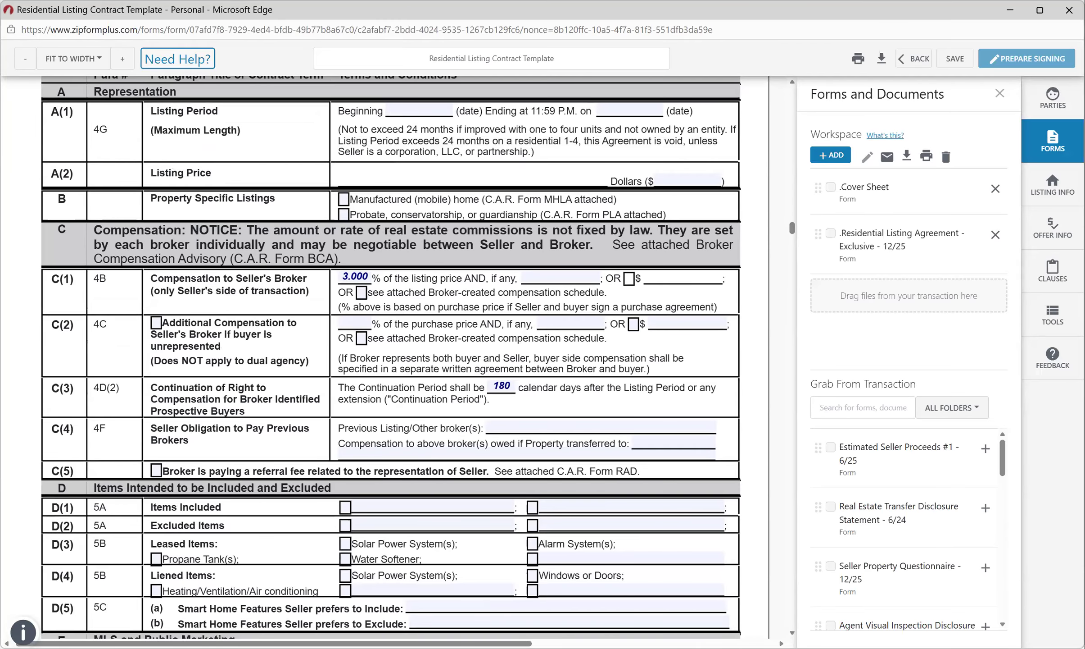
scroll(390, 355, "down", 20)
scroll(391, 356, "up", 8)
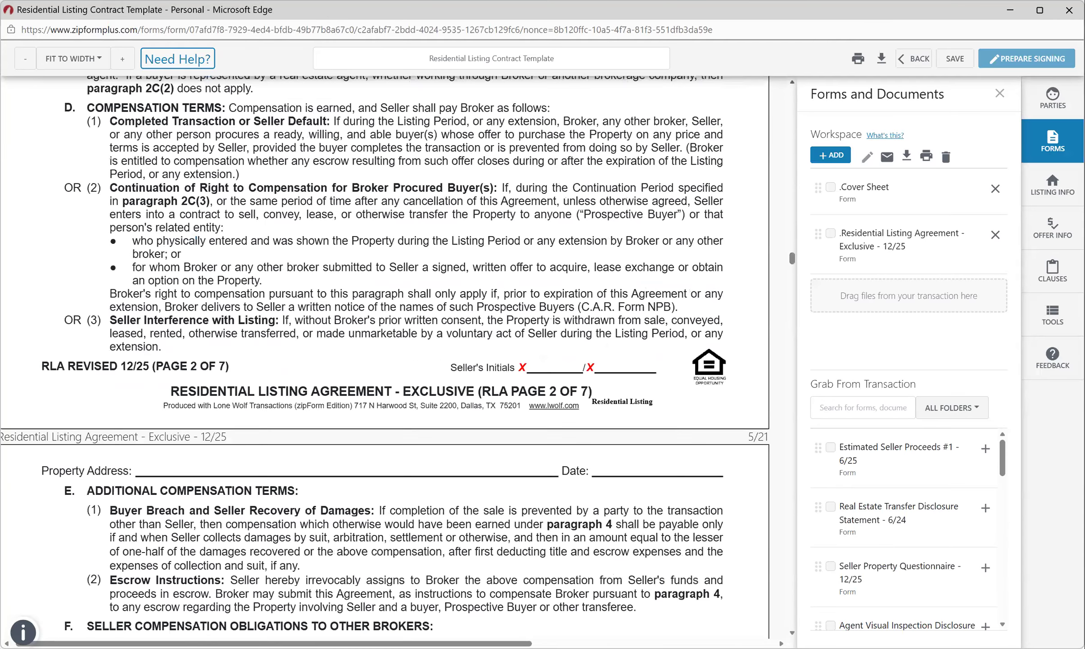
scroll(382, 356, "up", 8)
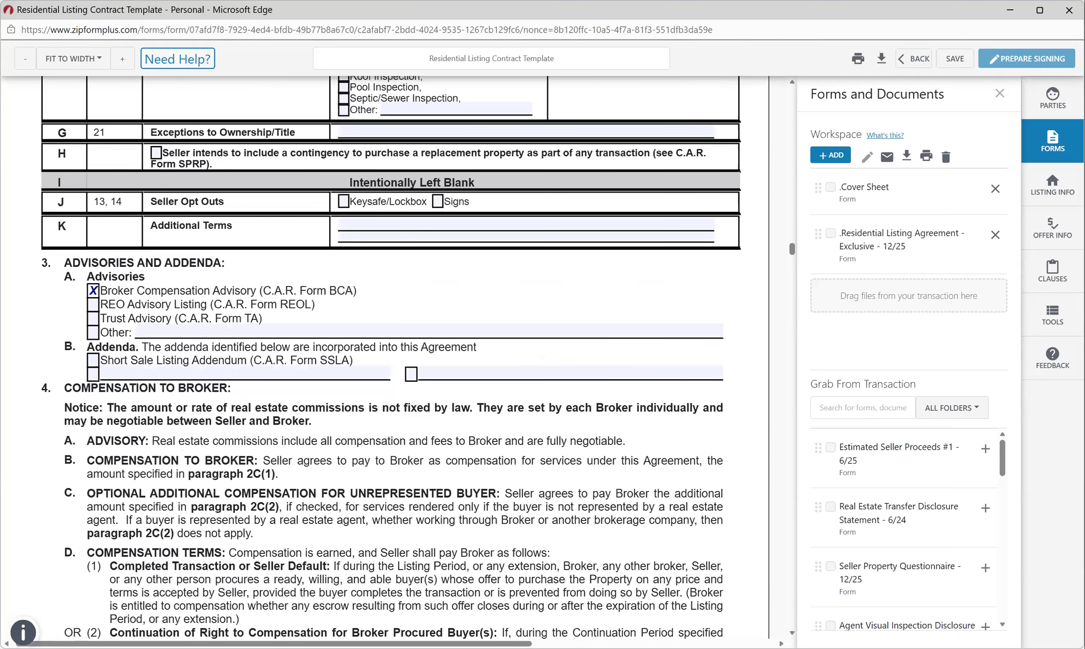
scroll(390, 356, "up", 2)
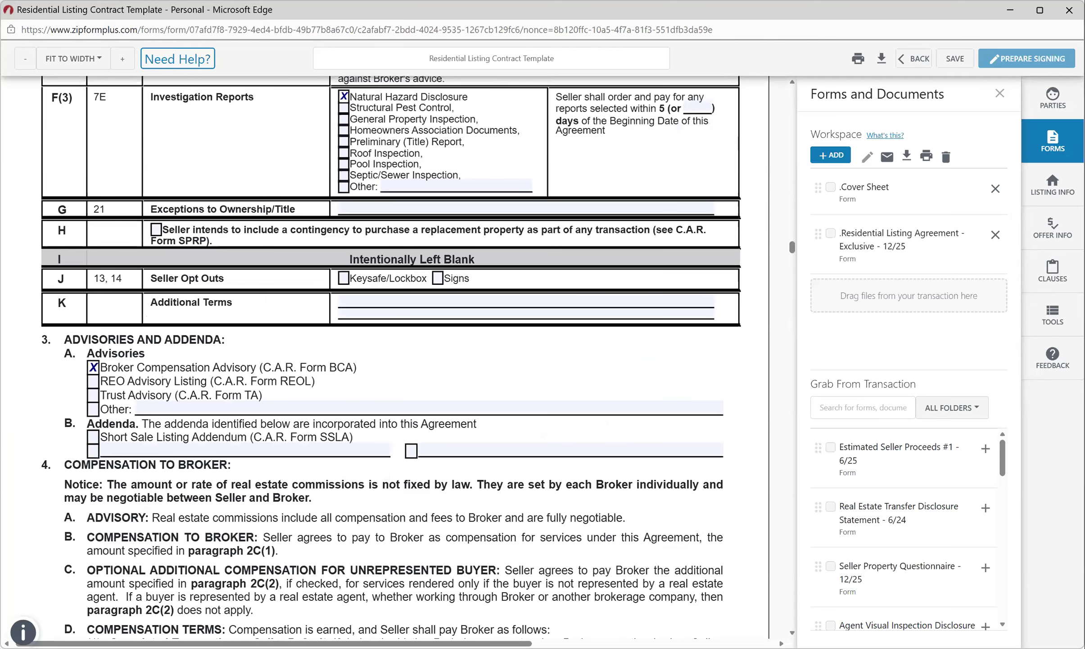
scroll(391, 355, "up", 2)
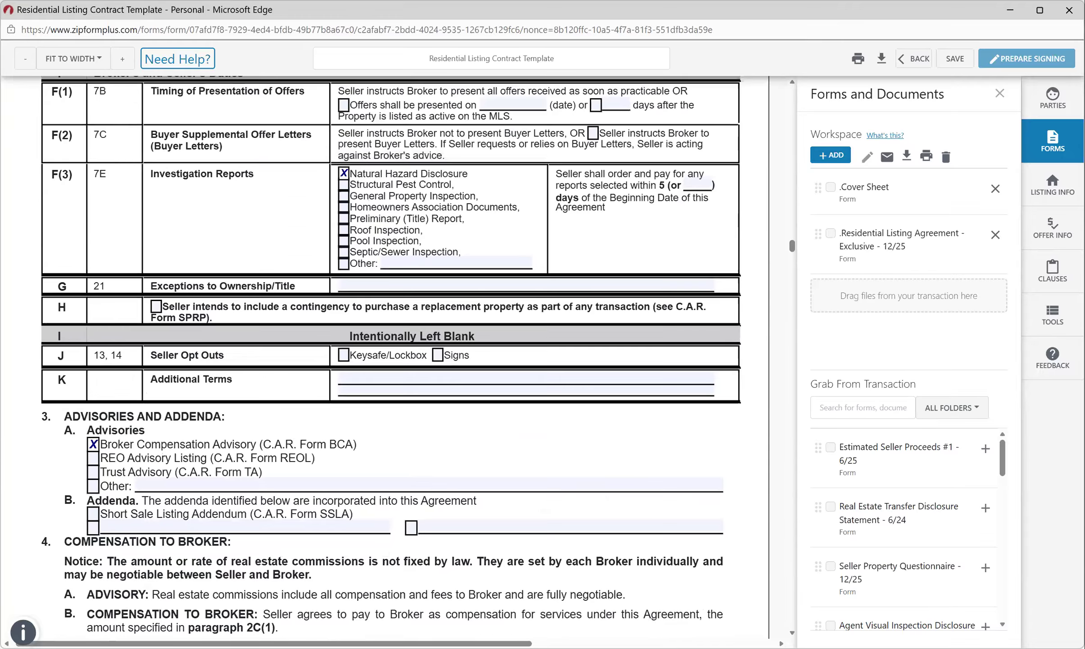
scroll(391, 356, "up", 2)
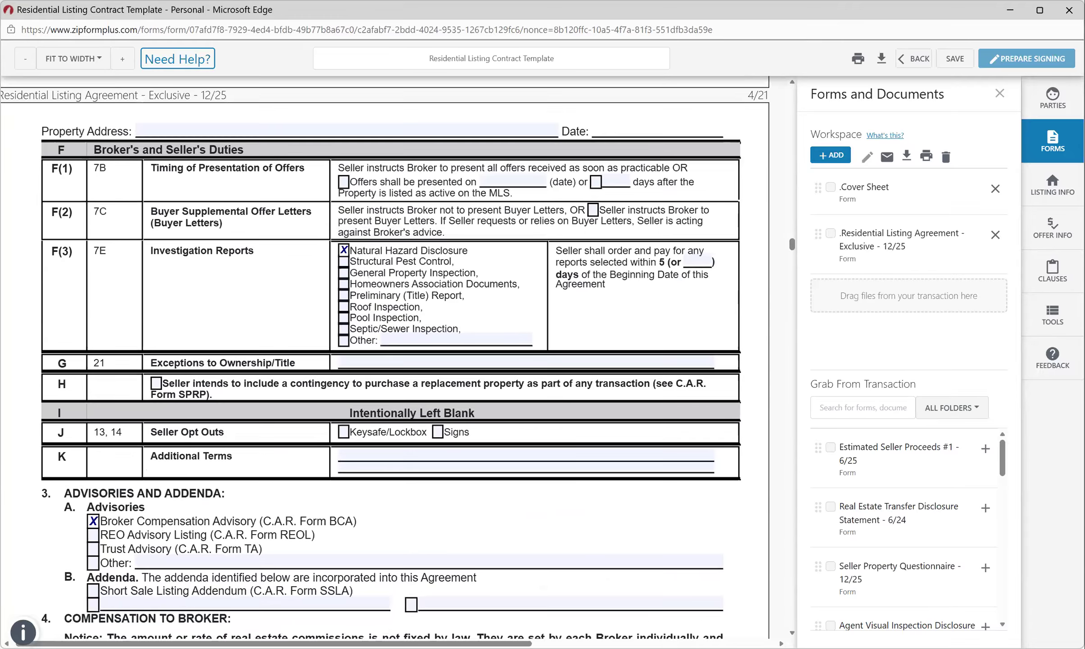